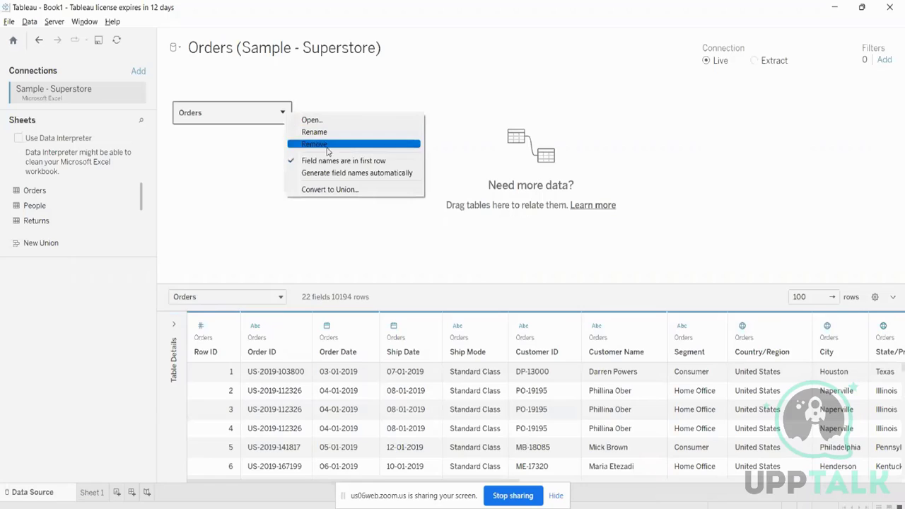
Remove the Orders table from the data source canvas
left_click(328, 144)
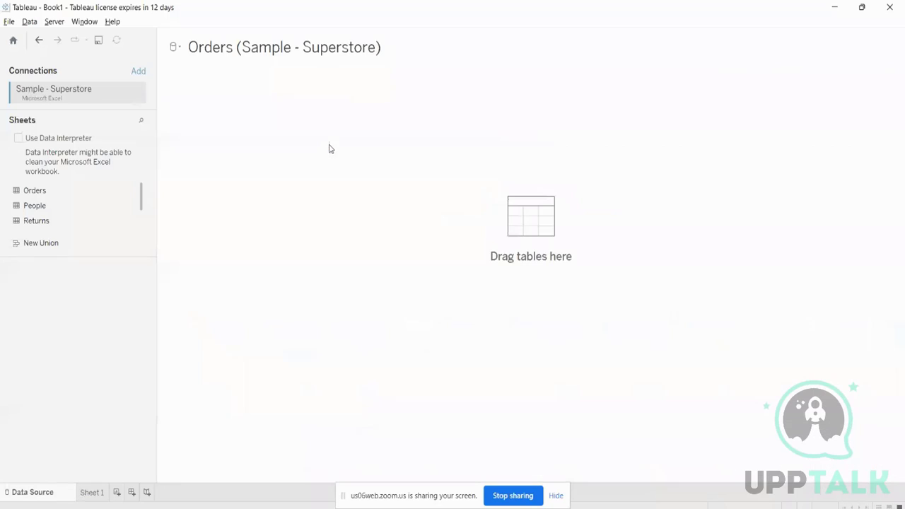
left_click(138, 97)
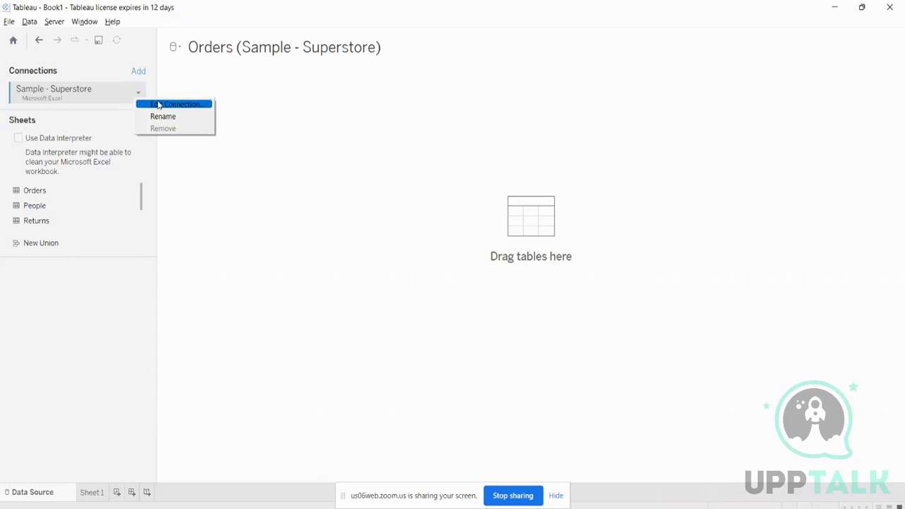
left_click(328, 166)
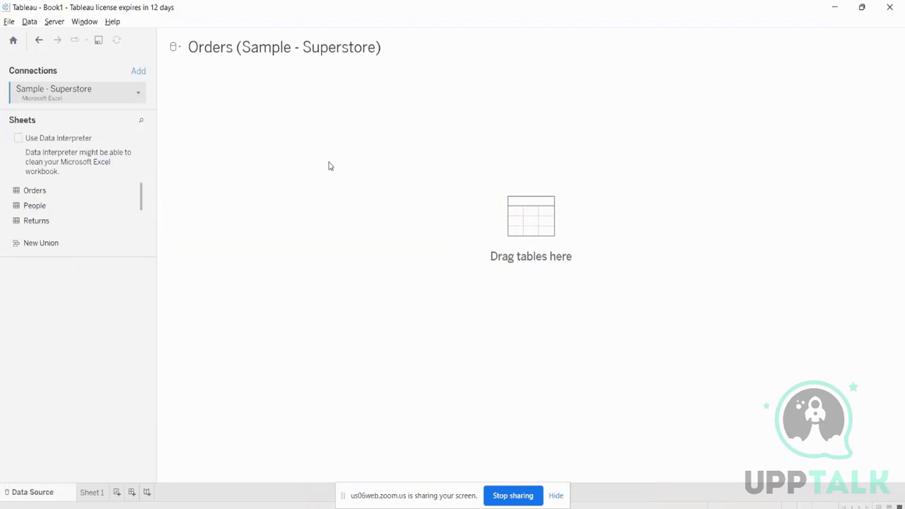
Create a new workbook, continue the product trial, and maximize the new workbook's window
left_click(9, 21)
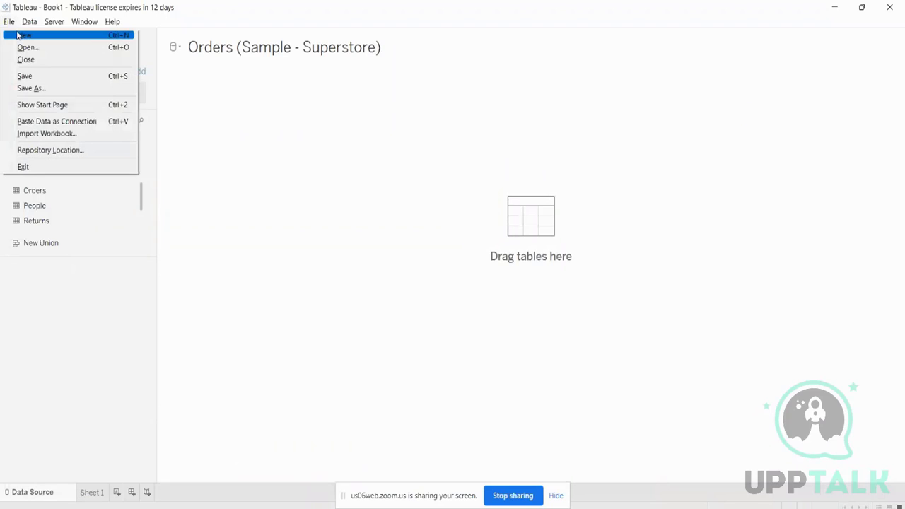
left_click(9, 21)
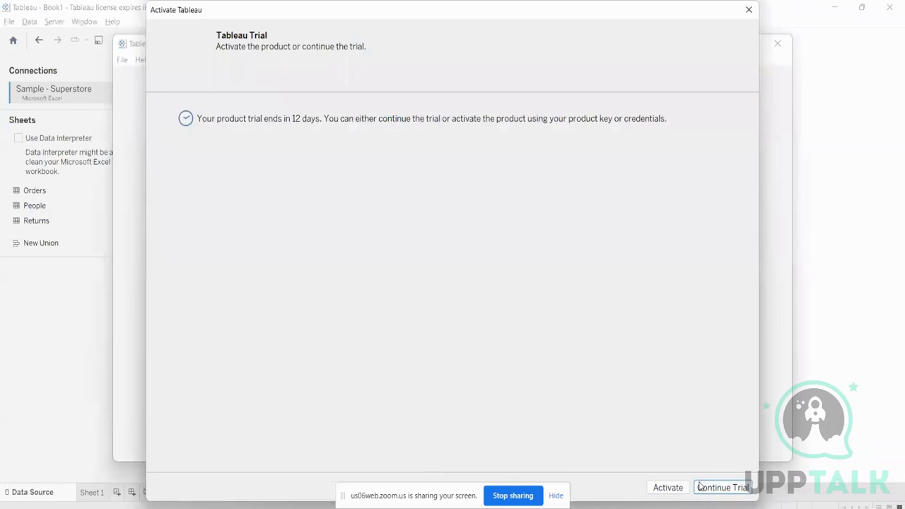
left_click(712, 487)
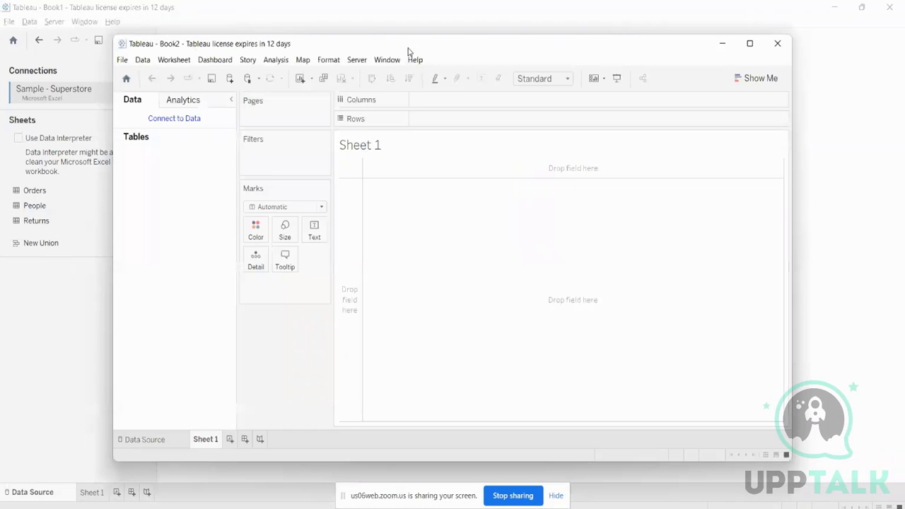
double_click(410, 47)
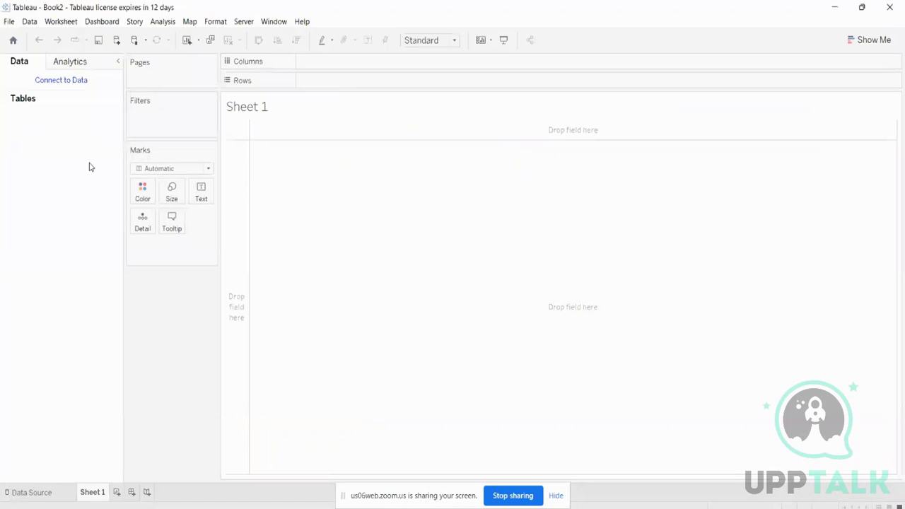
Connect the new workbook to the Sample - Superstore Microsoft Excel file
left_click(64, 85)
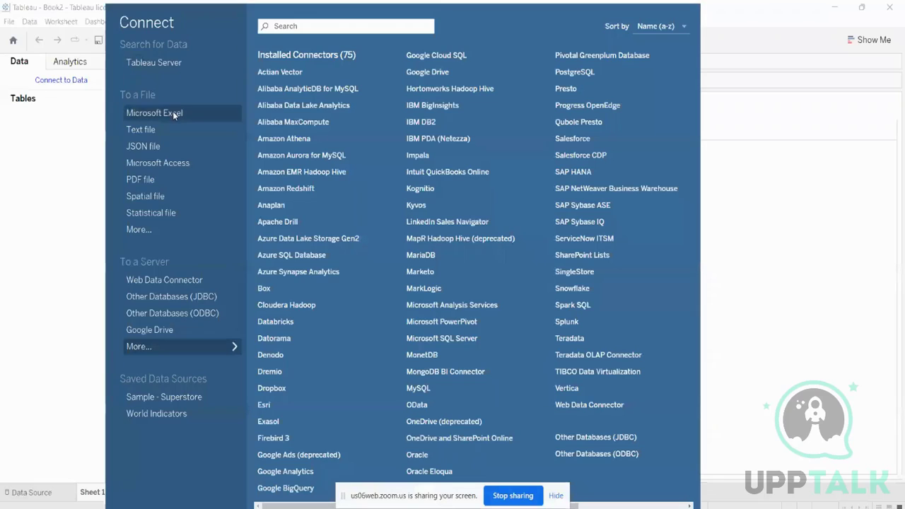
left_click(173, 113)
double_click(162, 231)
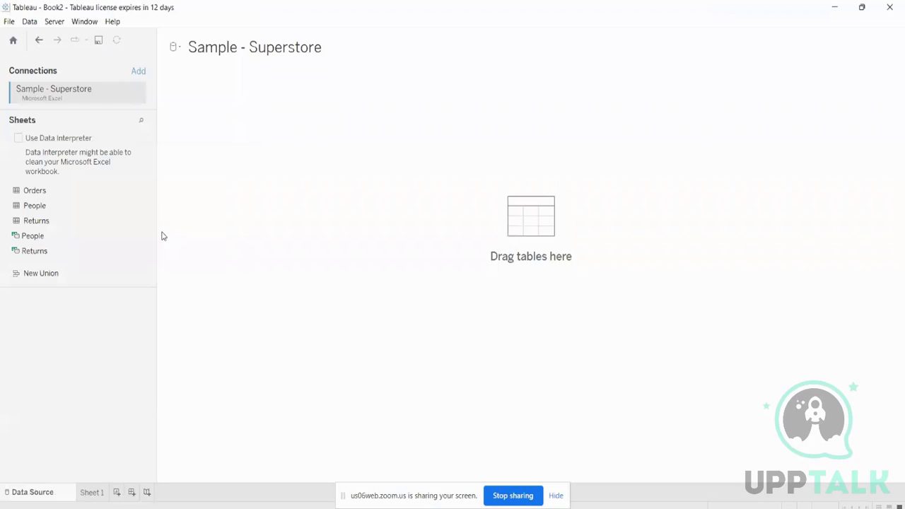
Add the Orders sheet to the data source canvas and open that table's physical layer
left_click_drag(35, 190, 318, 147)
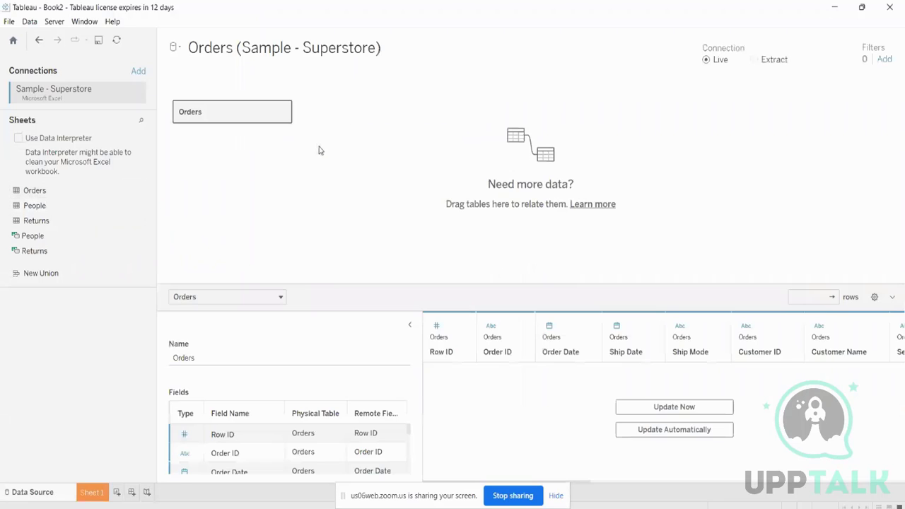
double_click(241, 116)
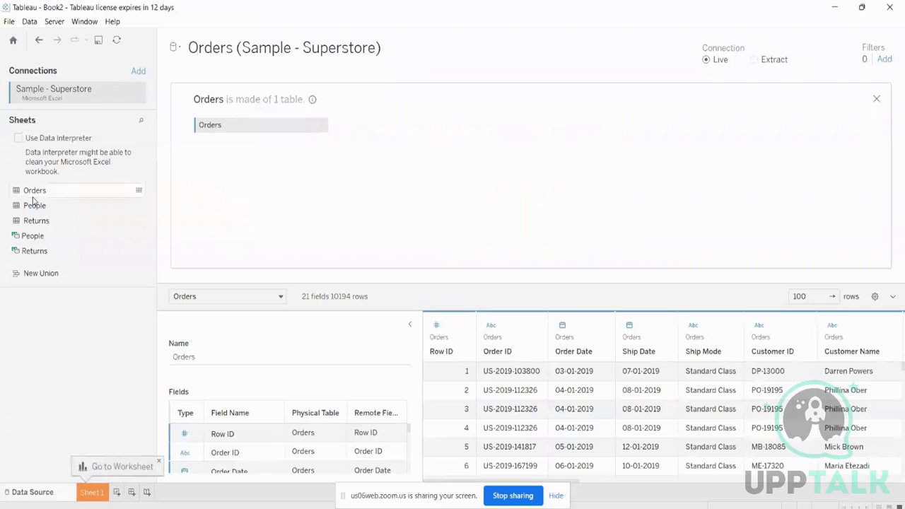
left_click_drag(32, 205, 2, 223)
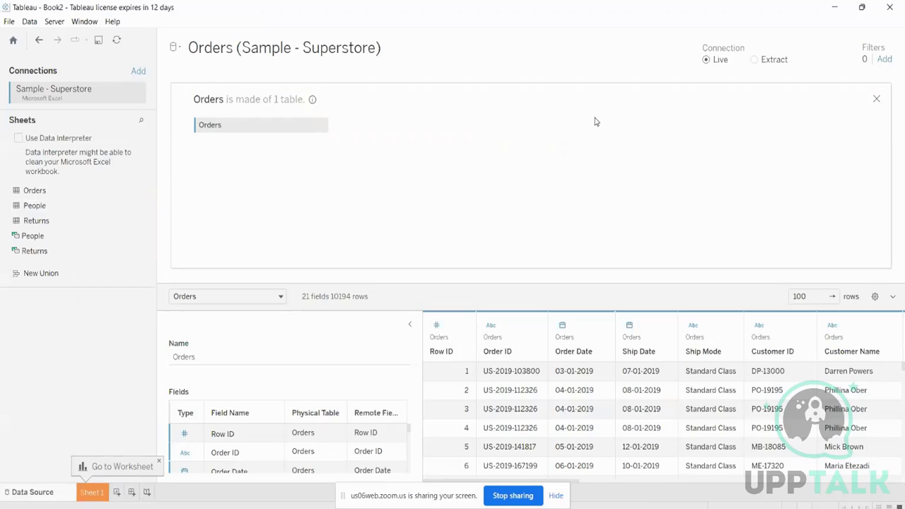
Collapse the table details beside the Orders data preview
left_click(321, 127)
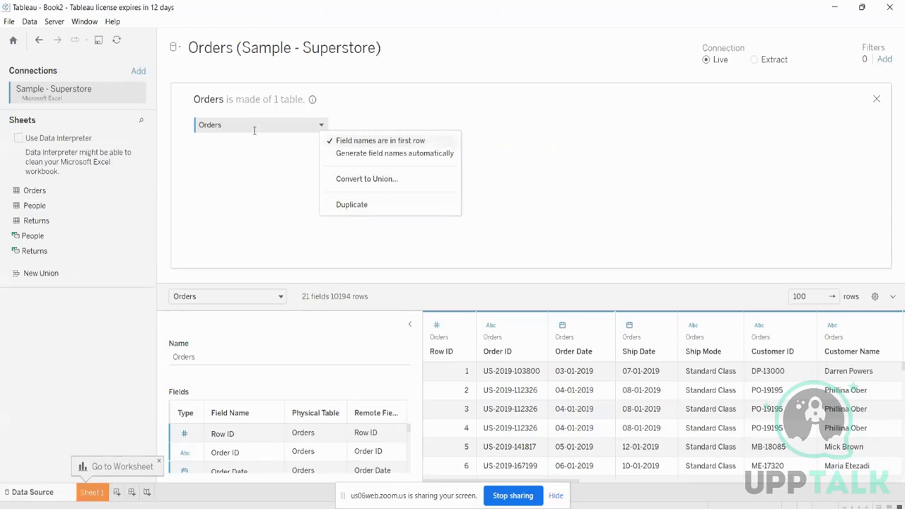
left_click(175, 48)
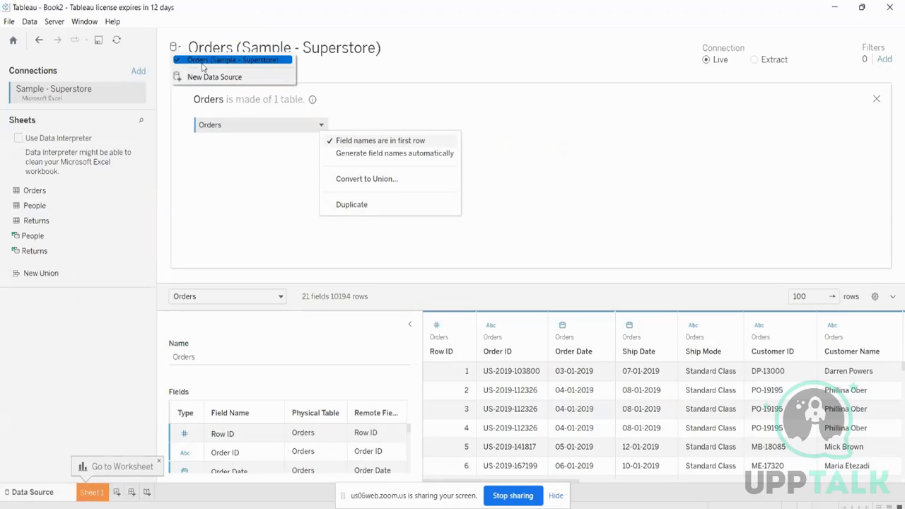
left_click(513, 4)
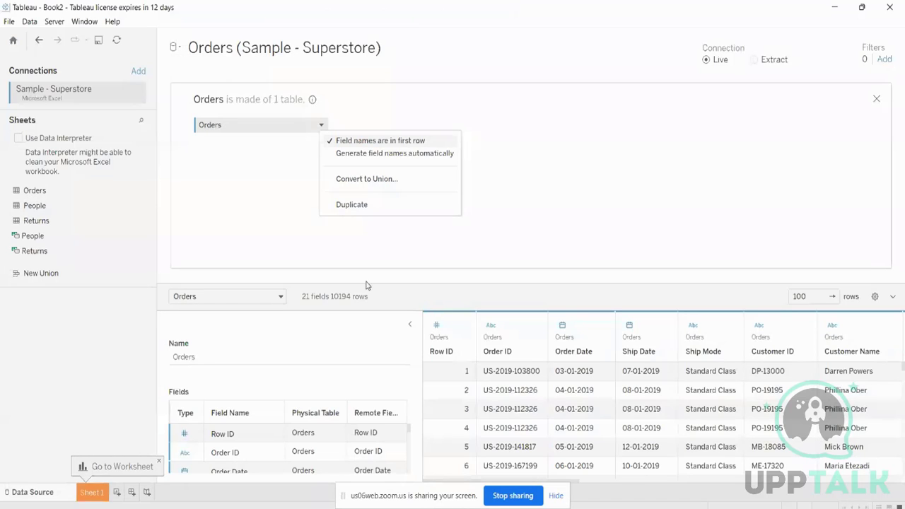
left_click(409, 324)
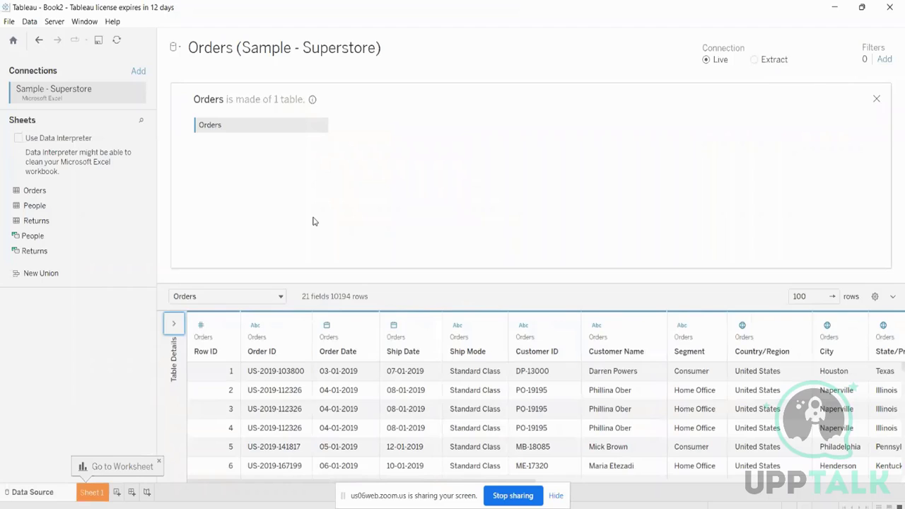
Open Sheet 1 and widen the field list until the full data source name fits
left_click(94, 491)
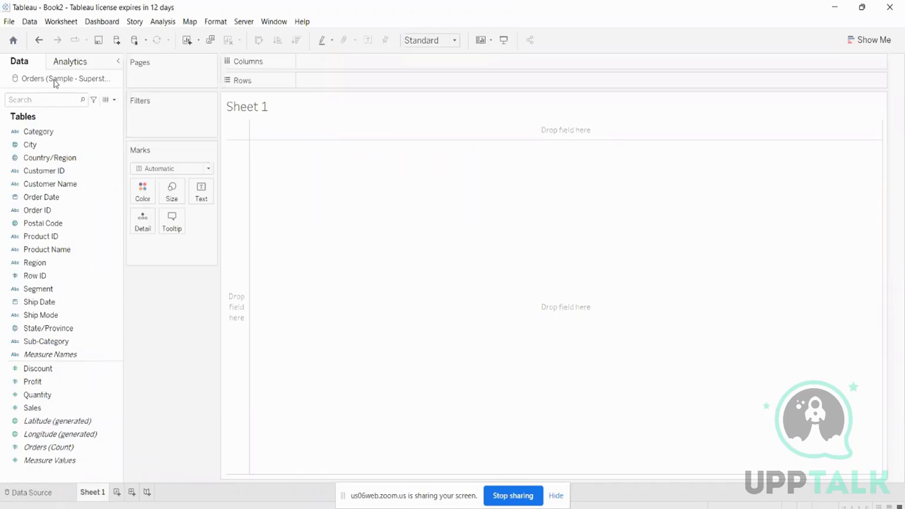
left_click_drag(129, 74, 169, 79)
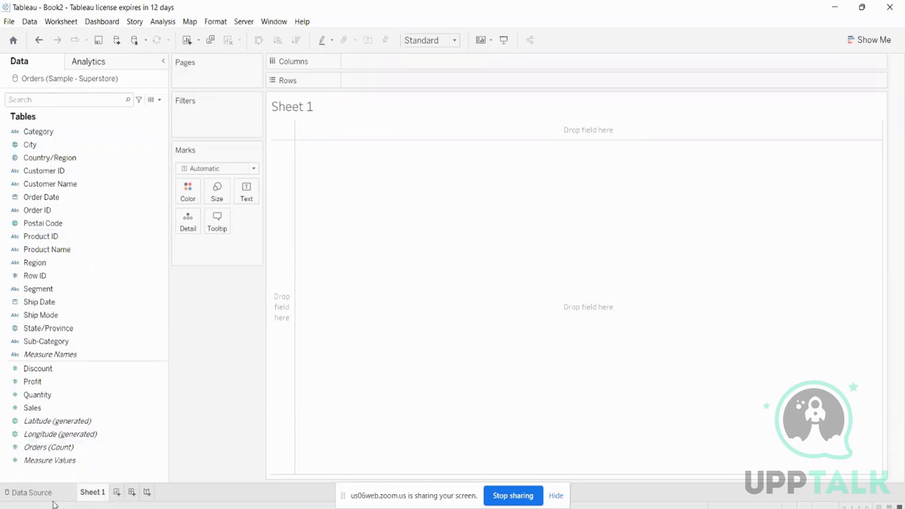
View the rows of the People sheet from the data source page and close the preview
left_click(32, 493)
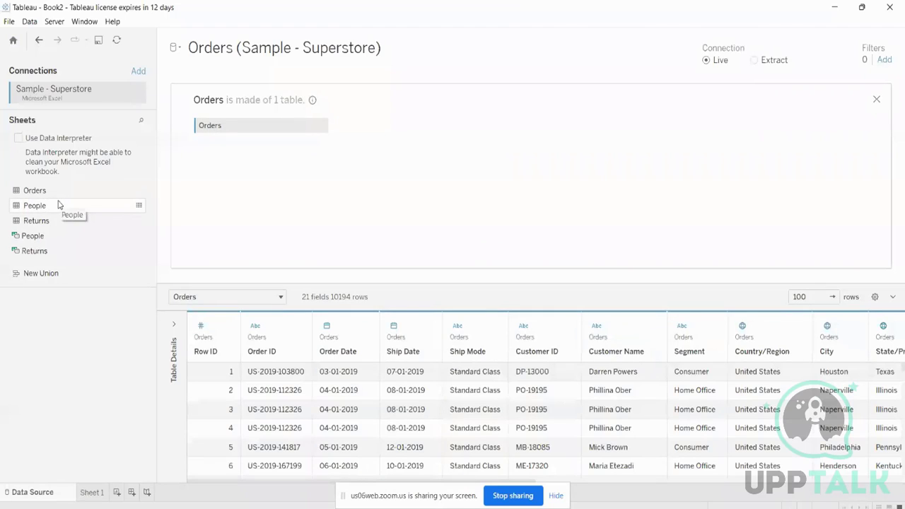
left_click(139, 207)
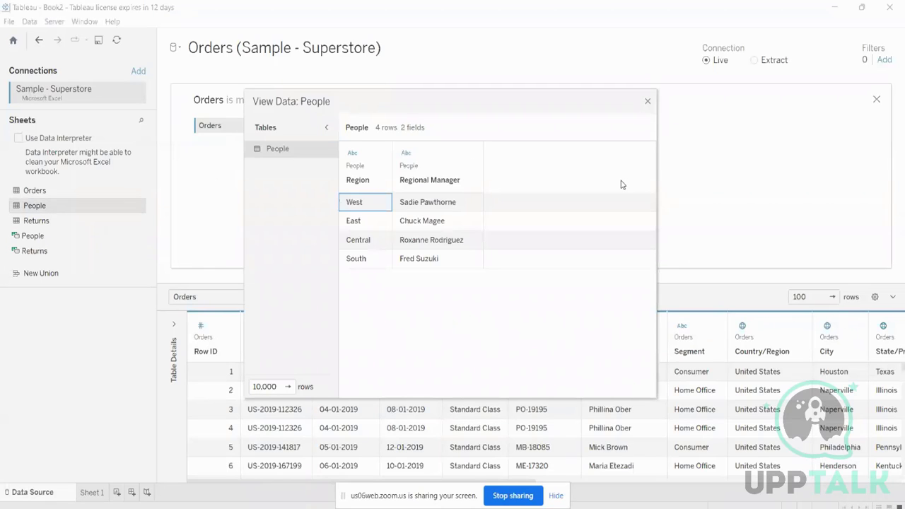
left_click_drag(498, 108, 506, 2)
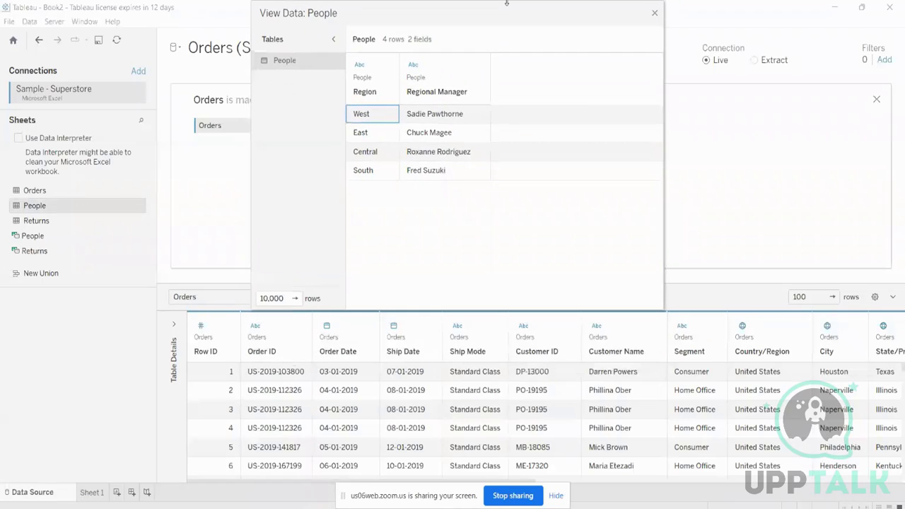
left_click(557, 495)
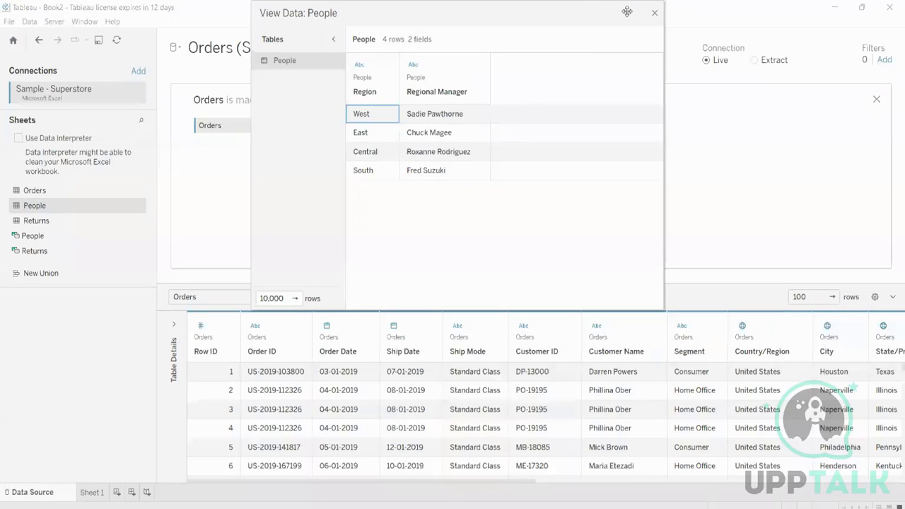
left_click(655, 14)
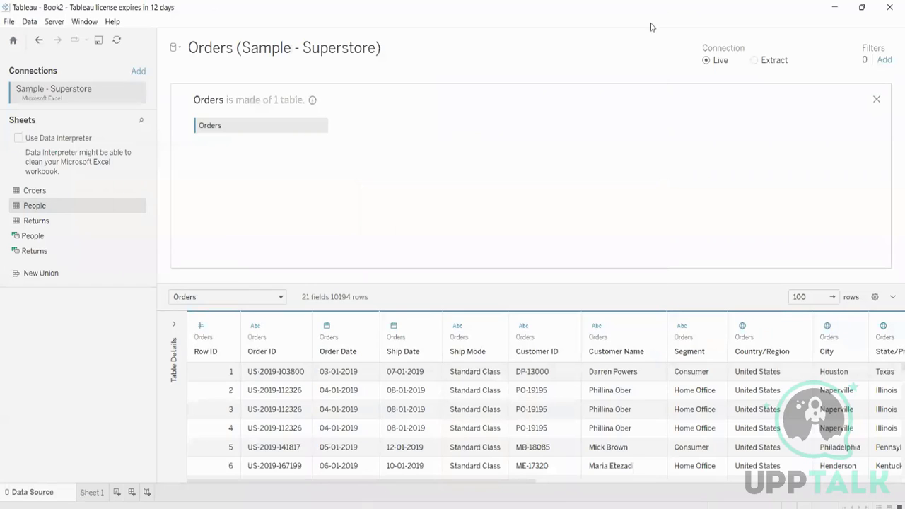
Compare the Region column of Orders with the Region and Regional Manager columns of the People sheet
left_click_drag(388, 482, 742, 482)
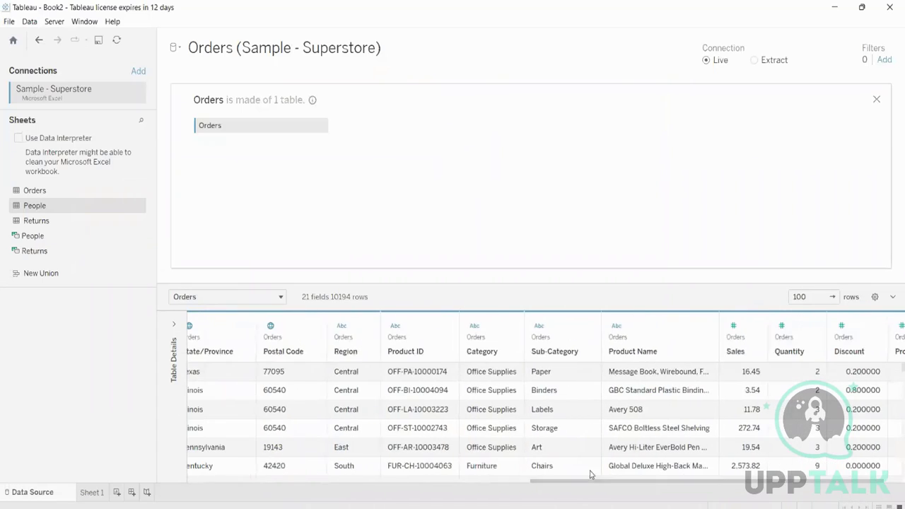
mouse_move(140, 207)
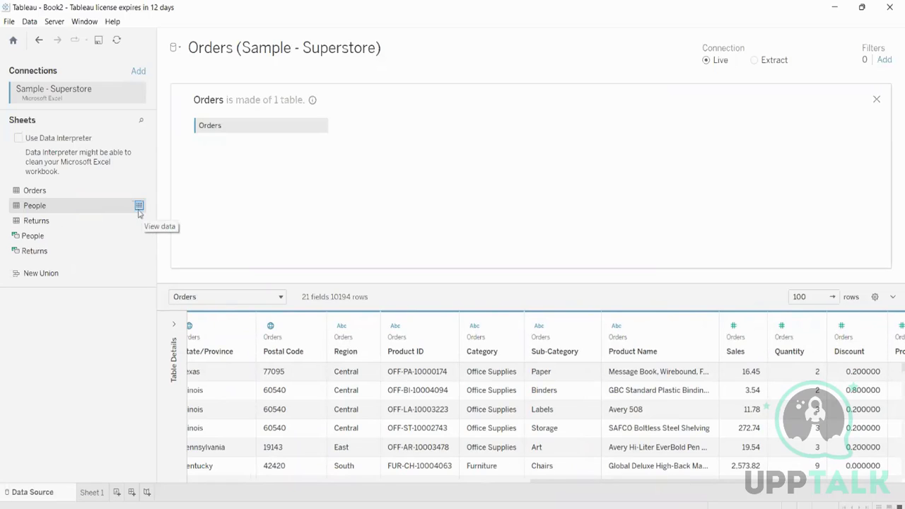
left_click(140, 205)
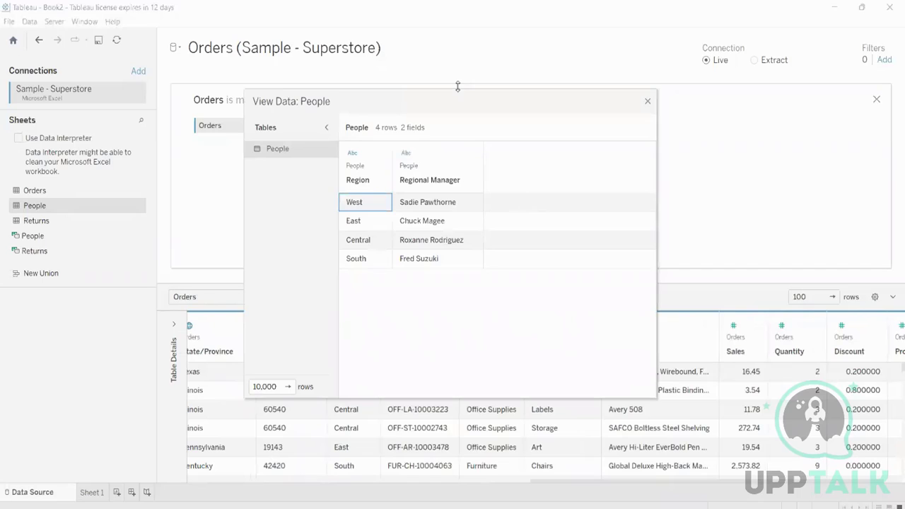
left_click_drag(453, 91, 476, 8)
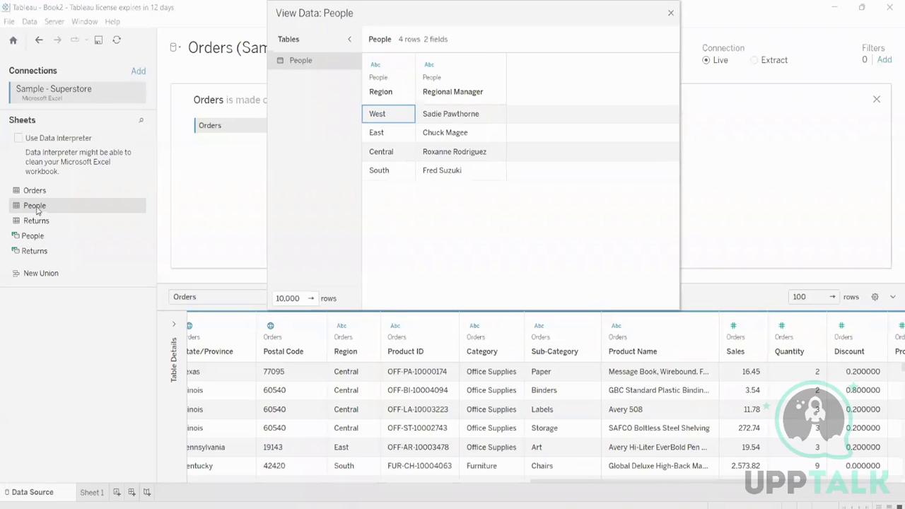
left_click(670, 14)
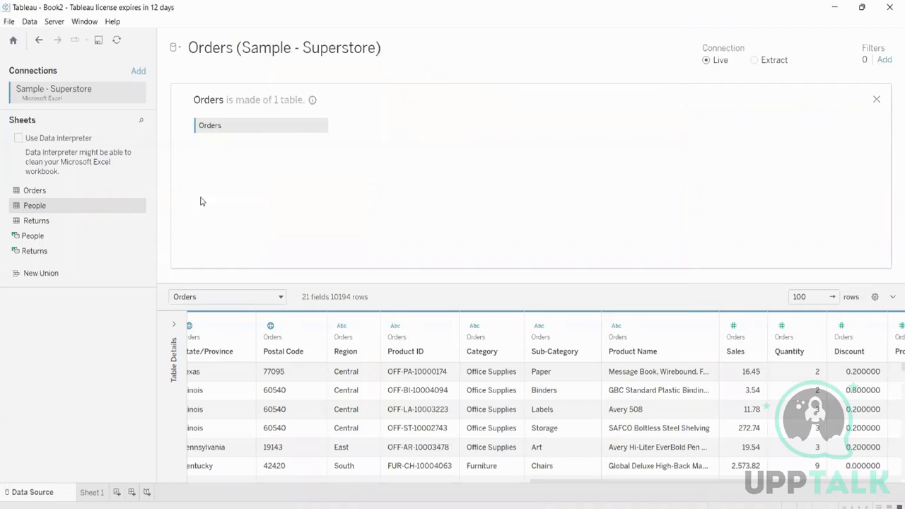
Review the options for the Orders (Sample - Superstore) data source in Sheet 1 and return to the data source page
left_click(97, 491)
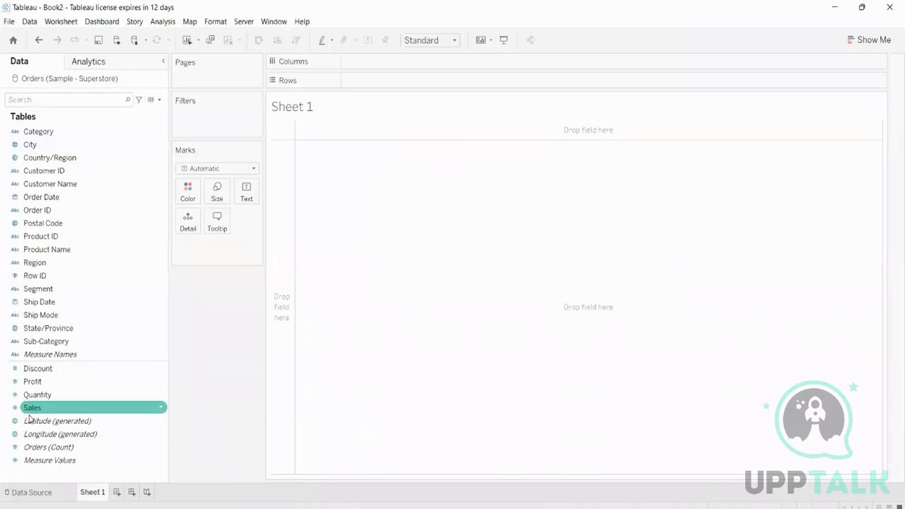
right_click(95, 79)
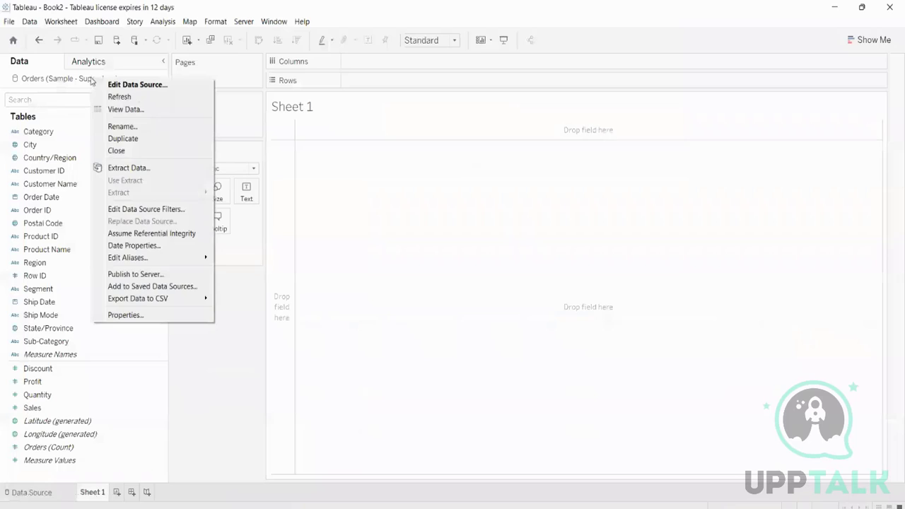
left_click(217, 428)
left_click(55, 492)
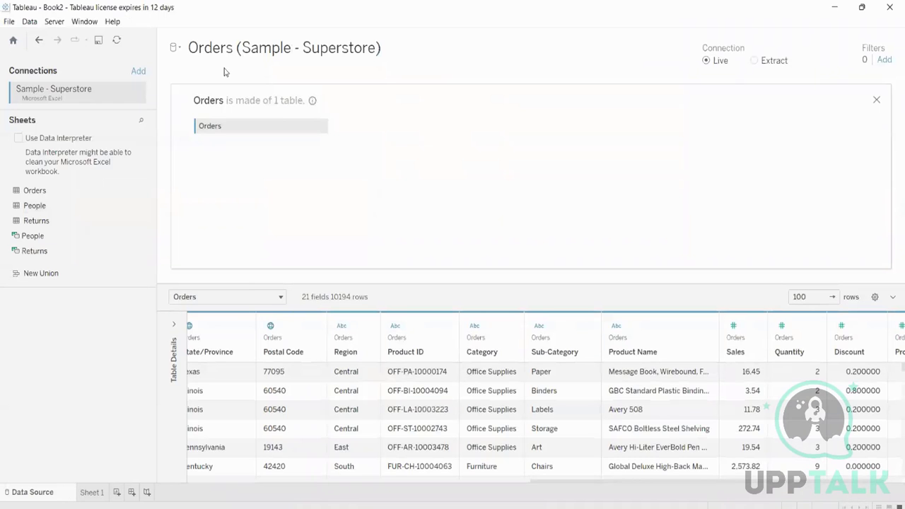
left_click(181, 50)
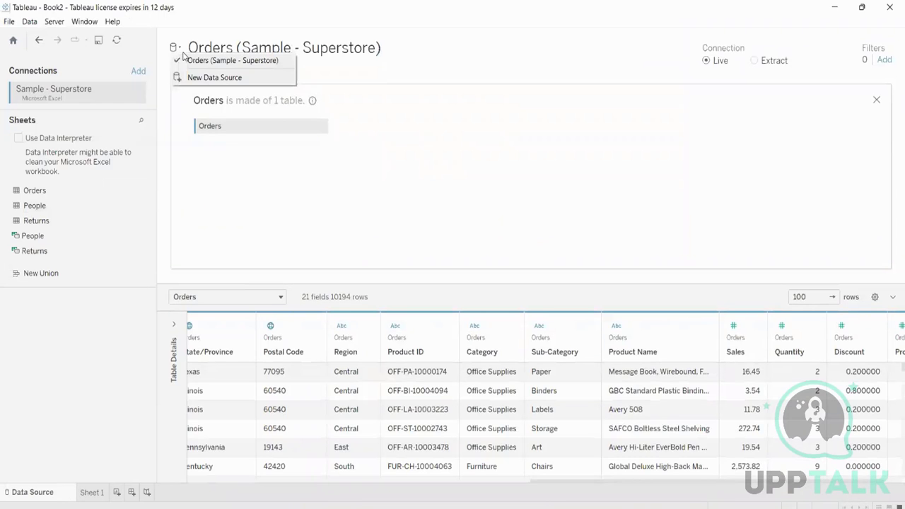
left_click(189, 75)
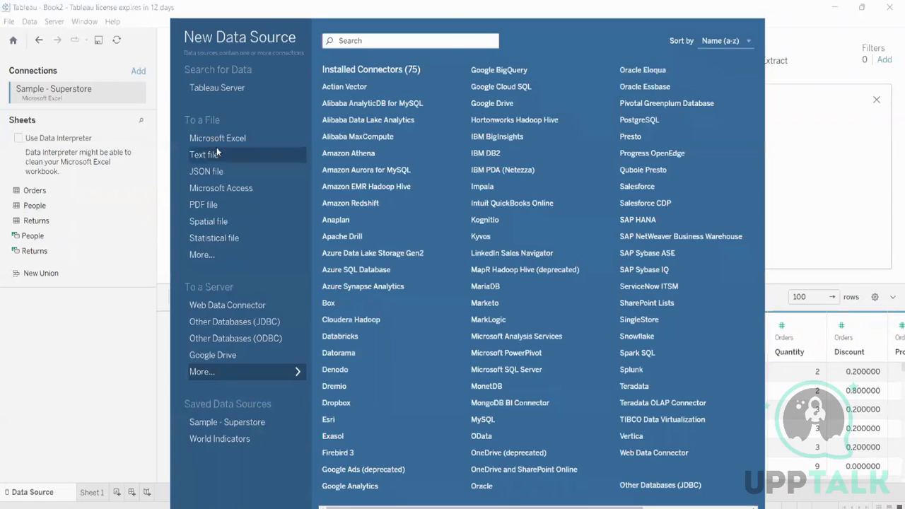
left_click(216, 151)
left_click(412, 295)
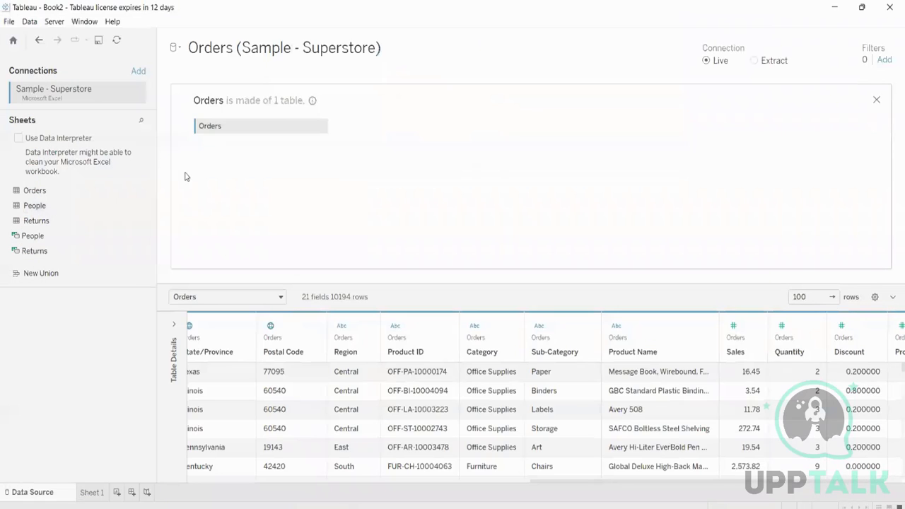
Add a new Microsoft Excel data source from the Sample - Superstore workbook on the Desktop
left_click(181, 49)
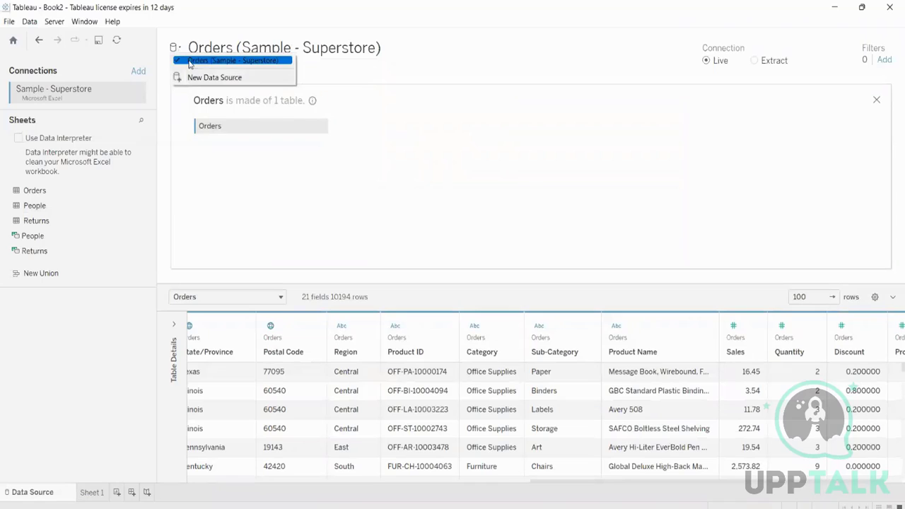
left_click(192, 75)
left_click(198, 140)
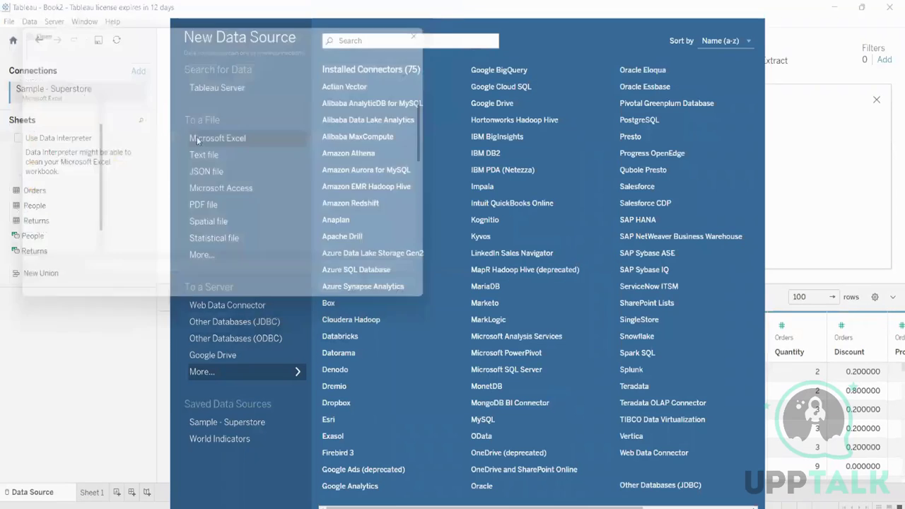
left_click(164, 233)
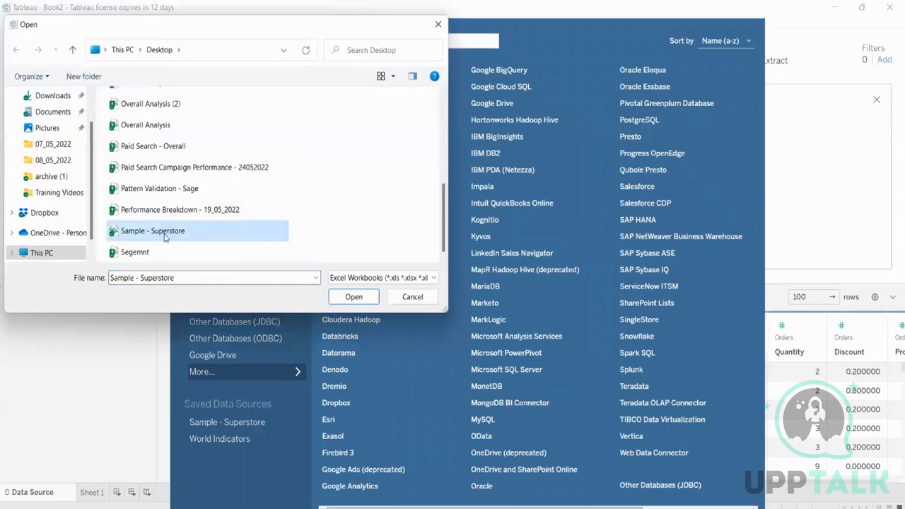
double_click(164, 238)
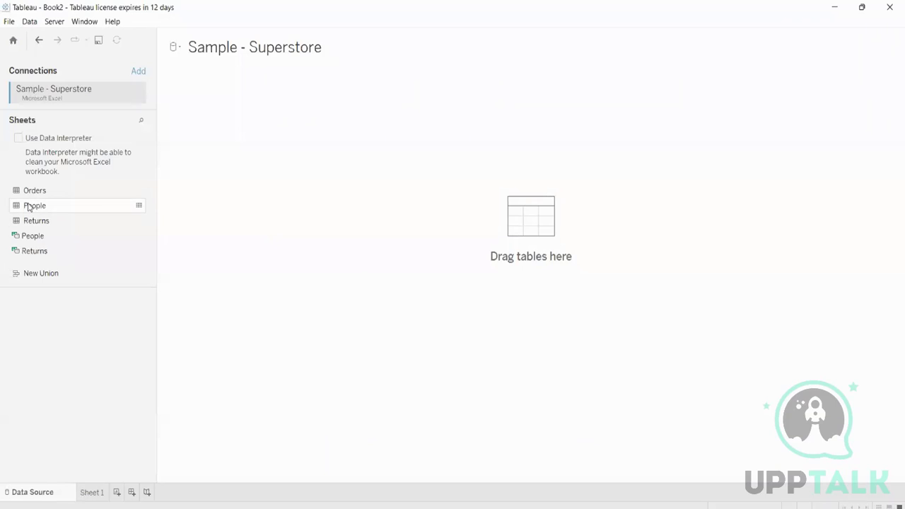
Add the People sheet to the new data source's canvas, collapse its table details and open its physical table view
left_click_drag(28, 206, 289, 208)
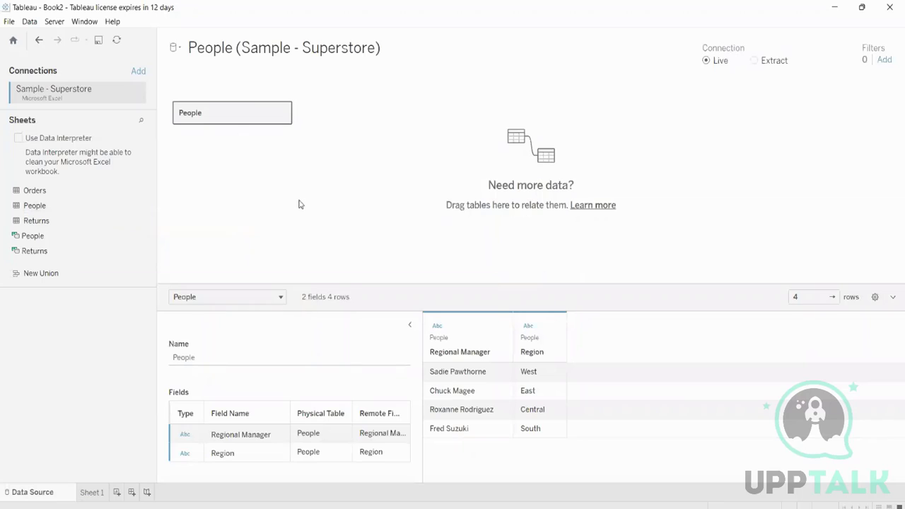
left_click(409, 325)
double_click(227, 115)
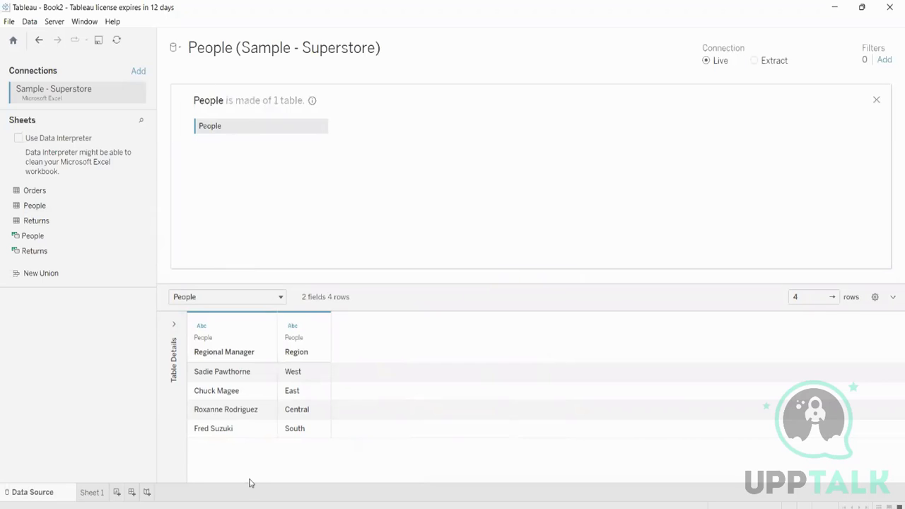
Open Sheet 1 and compare the fields offered by the Orders and People data sources
left_click(90, 494)
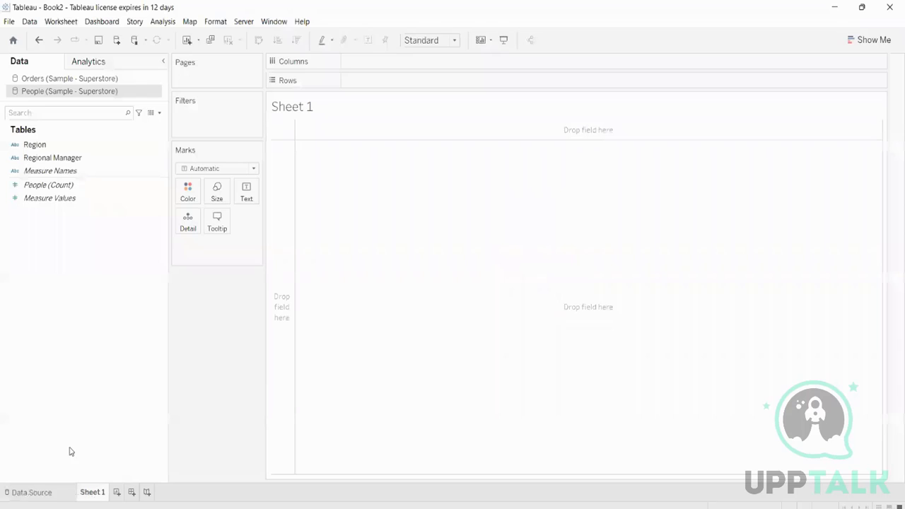
left_click(53, 79)
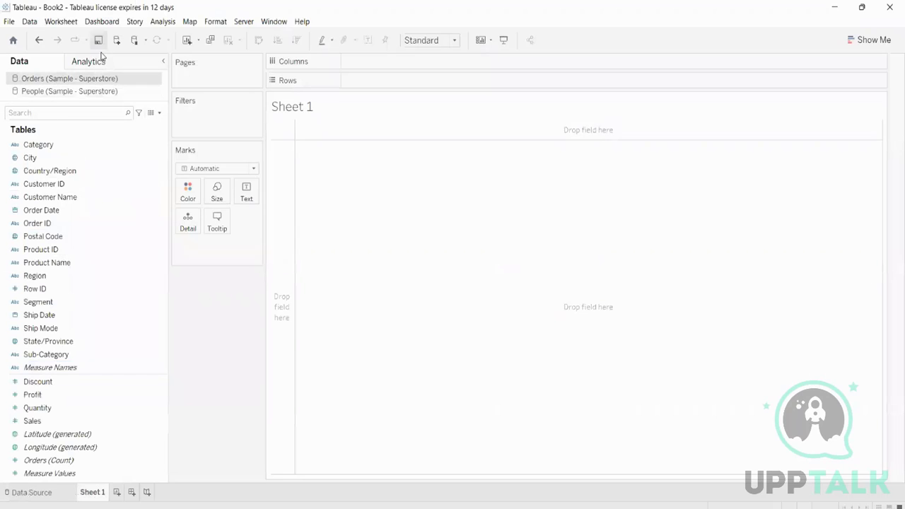
left_click(63, 93)
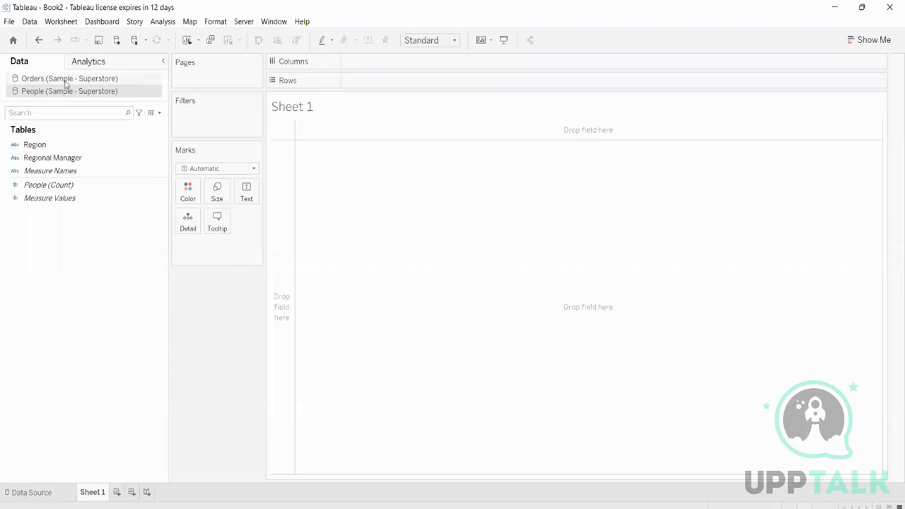
left_click(65, 80)
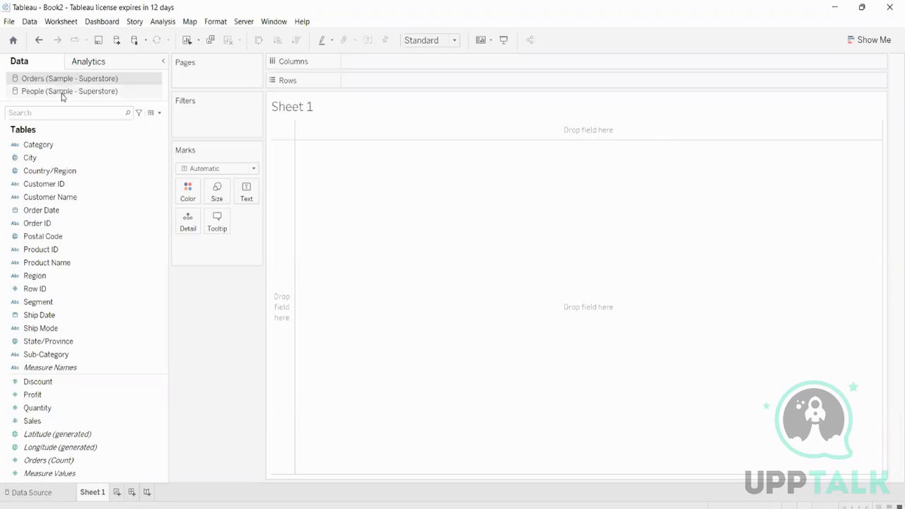
left_click(64, 91)
left_click(67, 78)
left_click(68, 90)
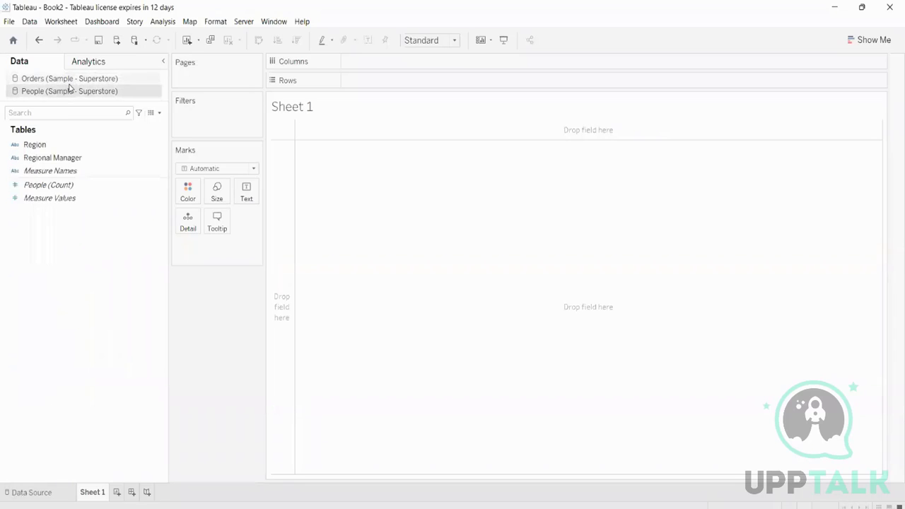
left_click(68, 79)
left_click(67, 90)
left_click(74, 79)
left_click(72, 87)
left_click(74, 79)
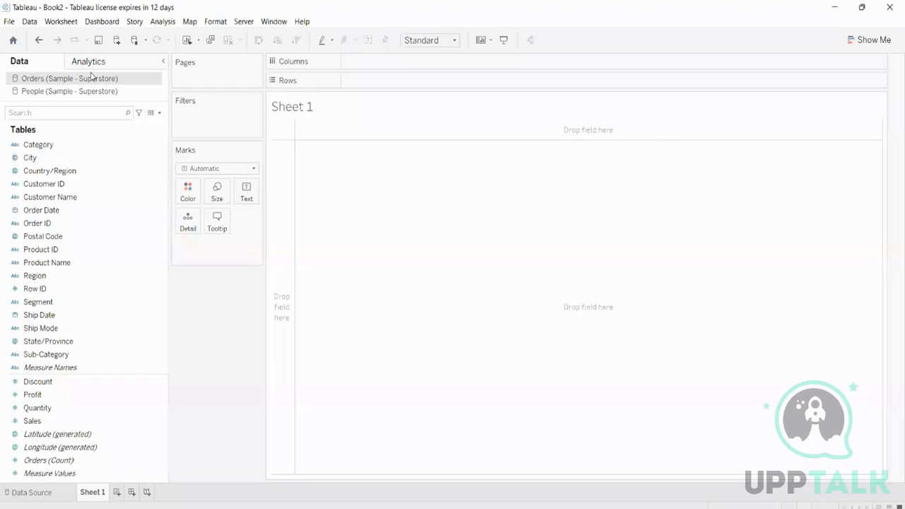
left_click(105, 197)
left_click(103, 116)
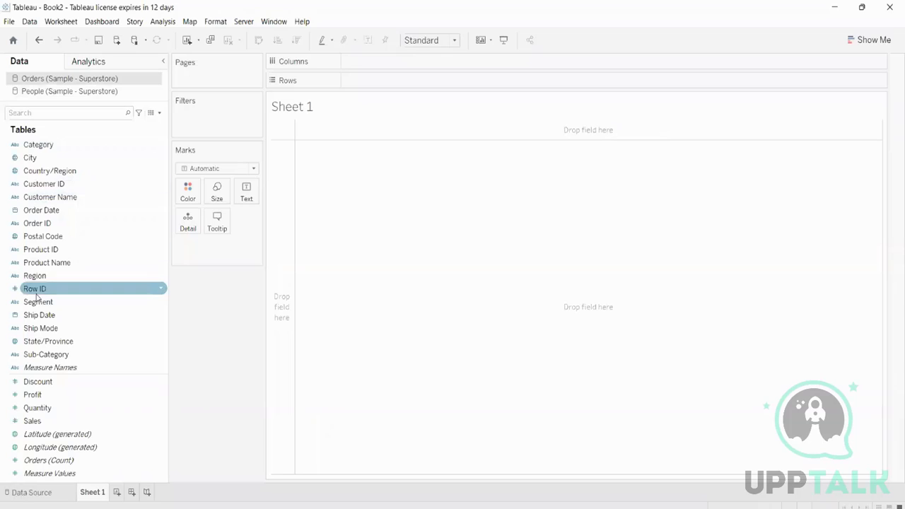
left_click(59, 224)
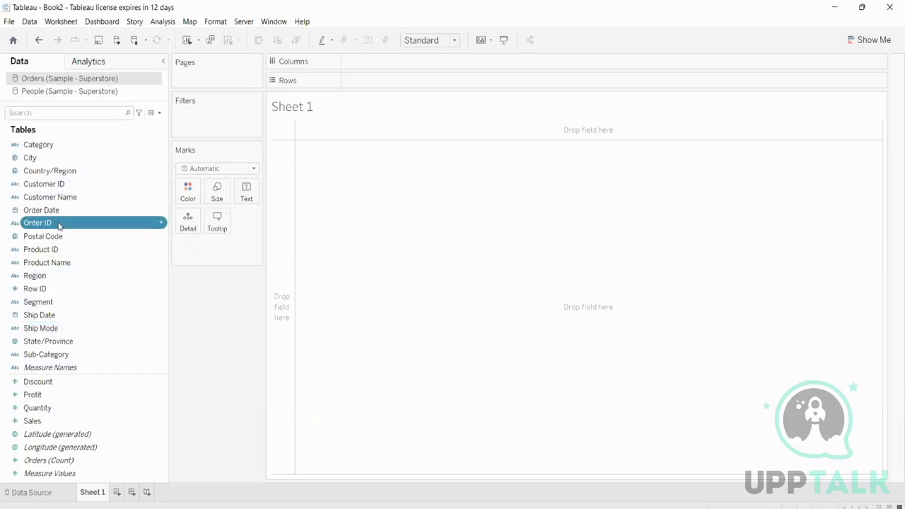
left_click(58, 225)
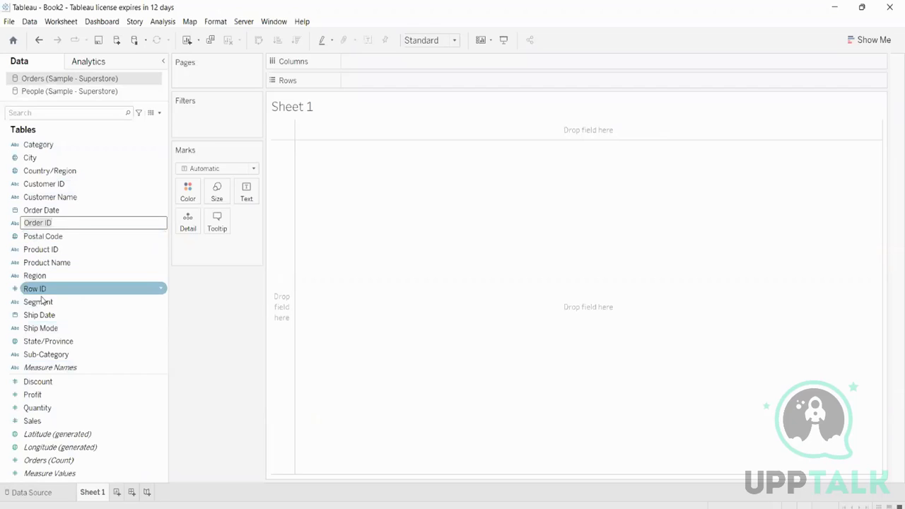
left_click(195, 288)
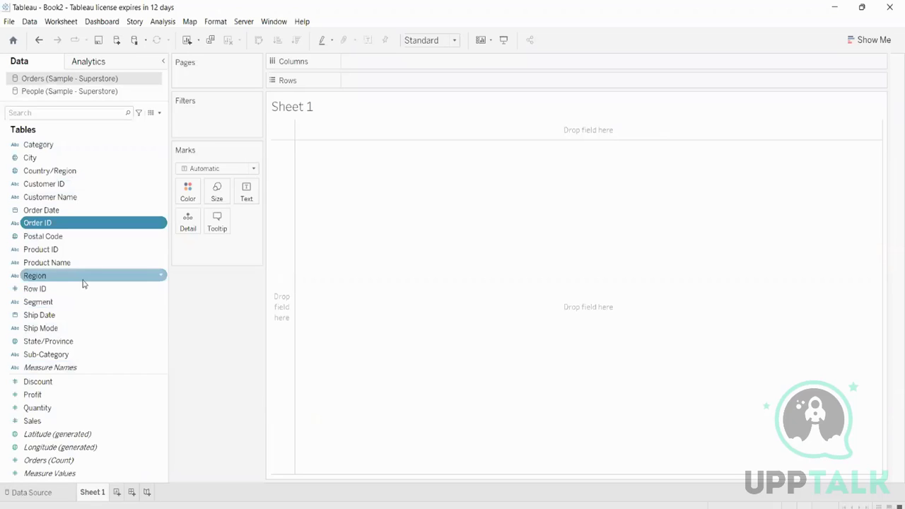
Plot total Sales by year of Order Date from the Orders data source, with dates as columns and Sales as rows
left_click_drag(56, 211, 372, 65)
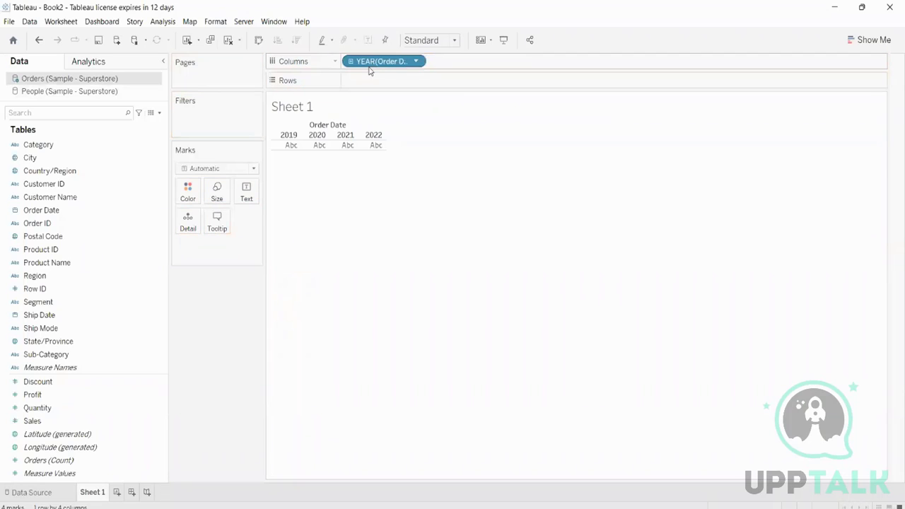
left_click(54, 407)
left_click_drag(47, 419, 414, 80)
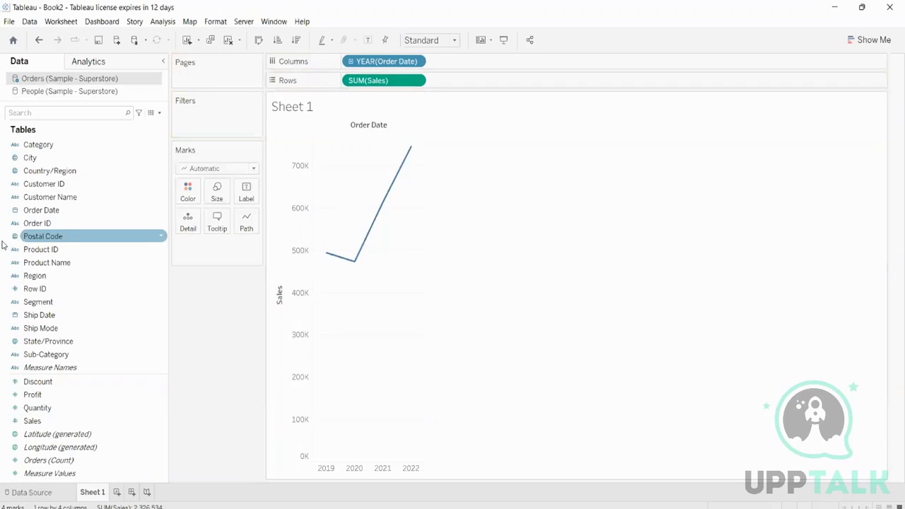
Split the Sales line by colour using the Region field from the People data source
left_click(29, 92)
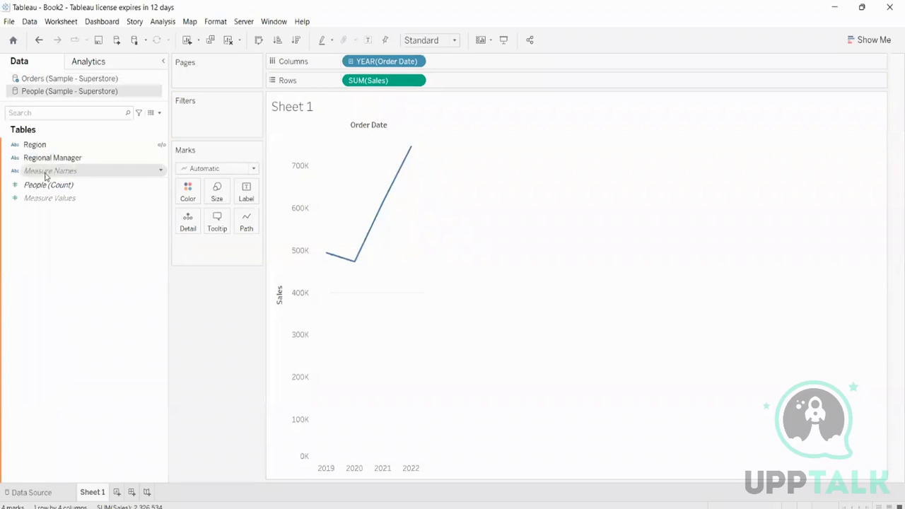
left_click(42, 145)
left_click(55, 103)
left_click(44, 144)
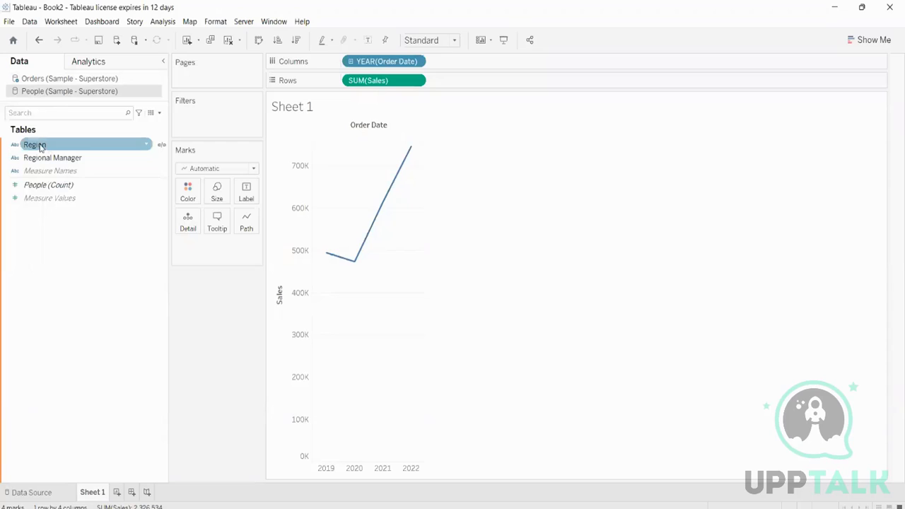
left_click_drag(40, 147, 188, 196)
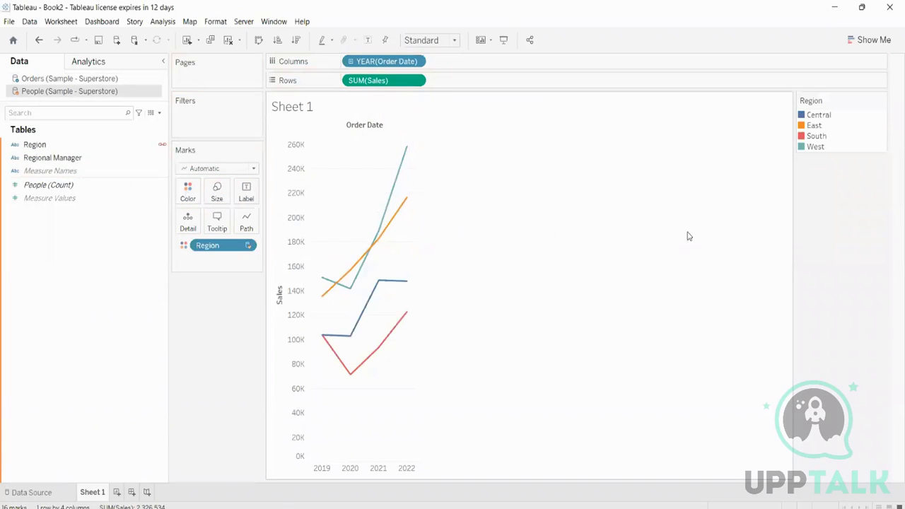
Convert the line chart to stacked bars and show mark labels on the segments
left_click(840, 40)
left_click(814, 134)
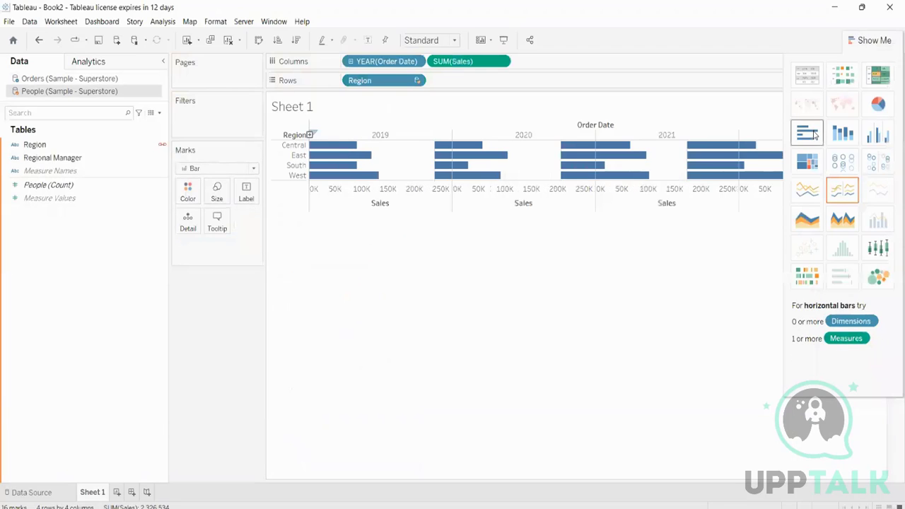
left_click(841, 133)
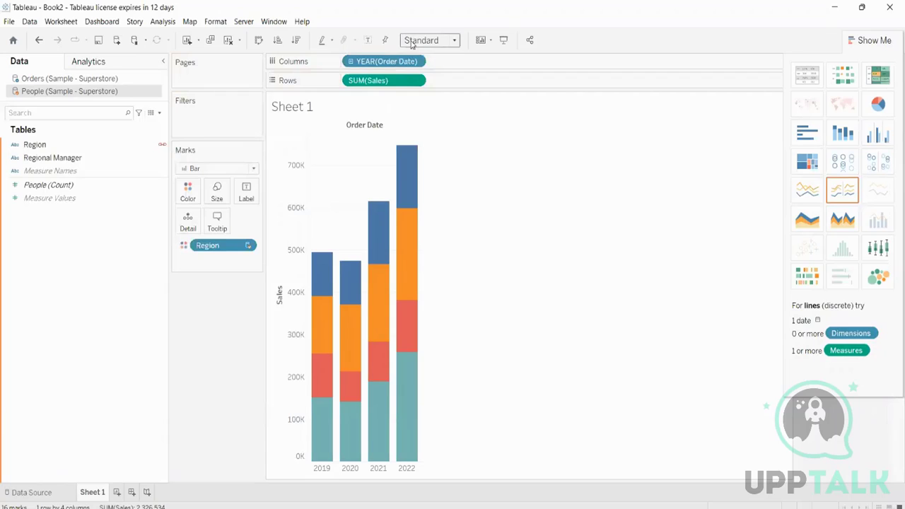
left_click(368, 40)
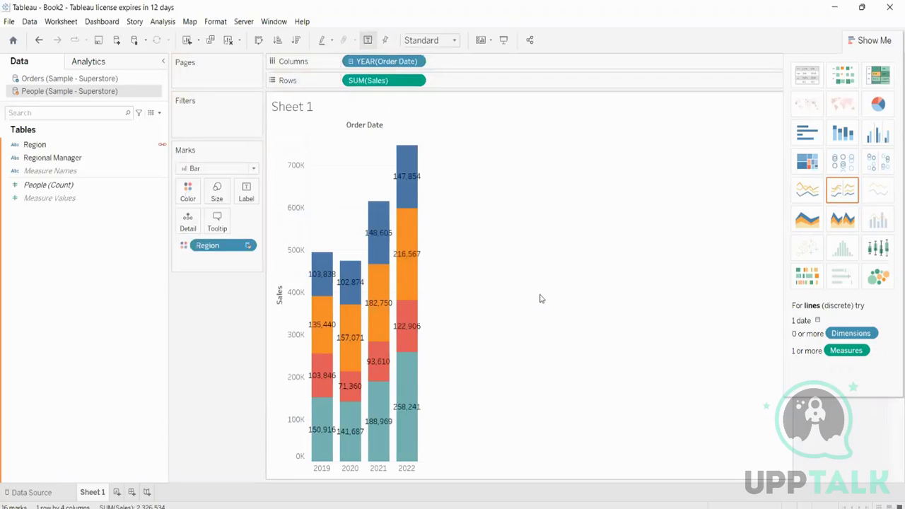
left_click(874, 40)
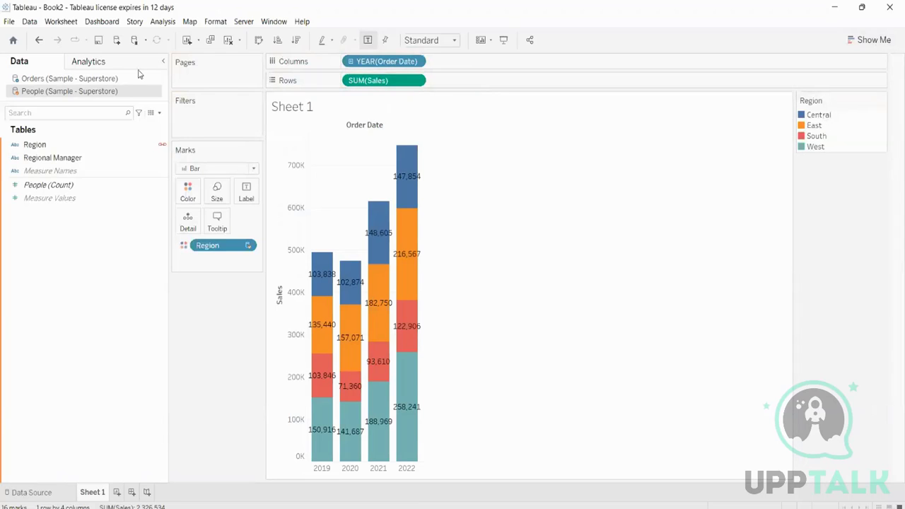
Examine which data source supplies each field in the chart, comparing the markers on Orders and People and the 2022 bar segments
left_click(77, 78)
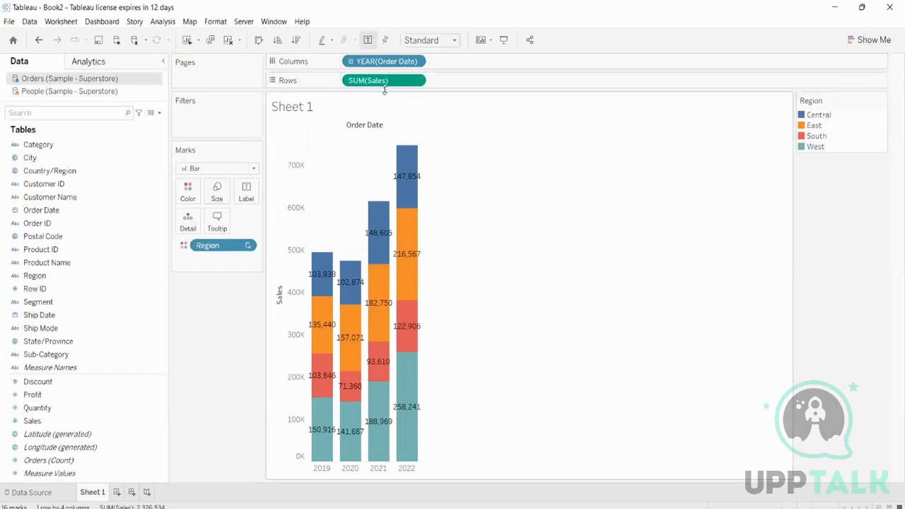
left_click(56, 93)
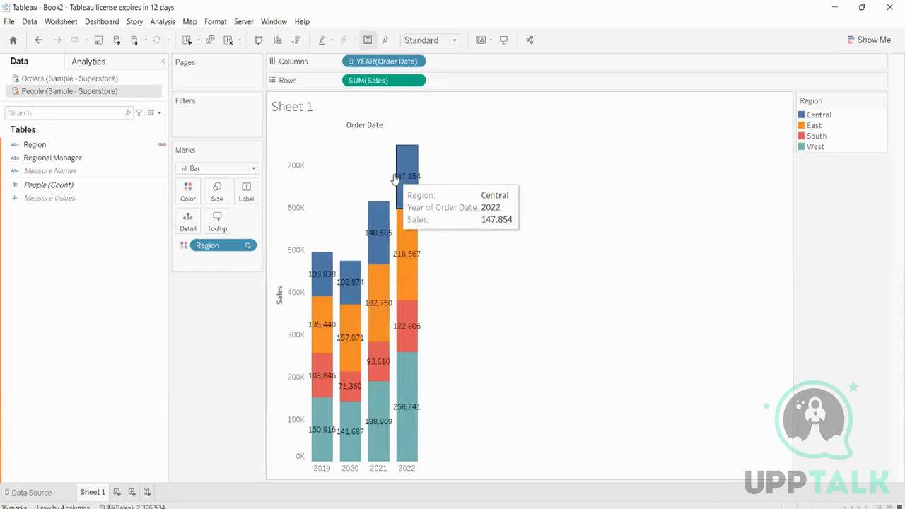
mouse_move(406, 278)
mouse_move(403, 393)
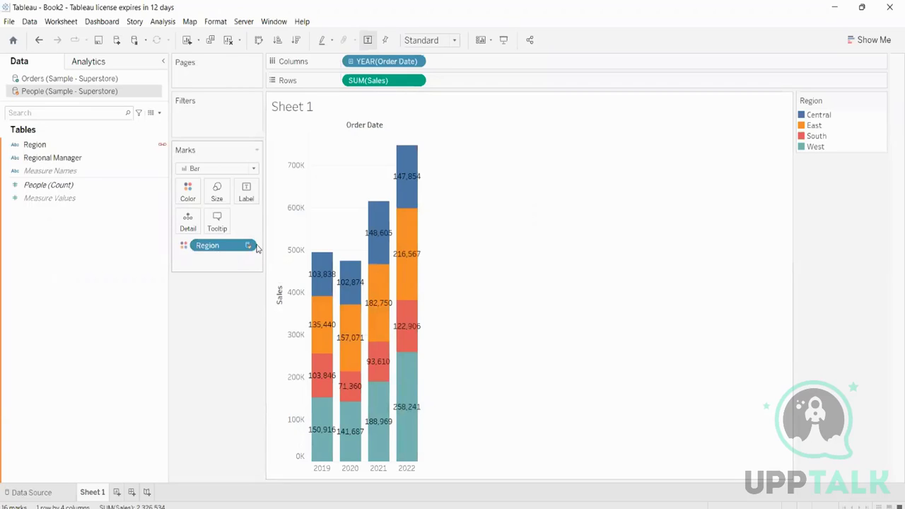
left_click(16, 80)
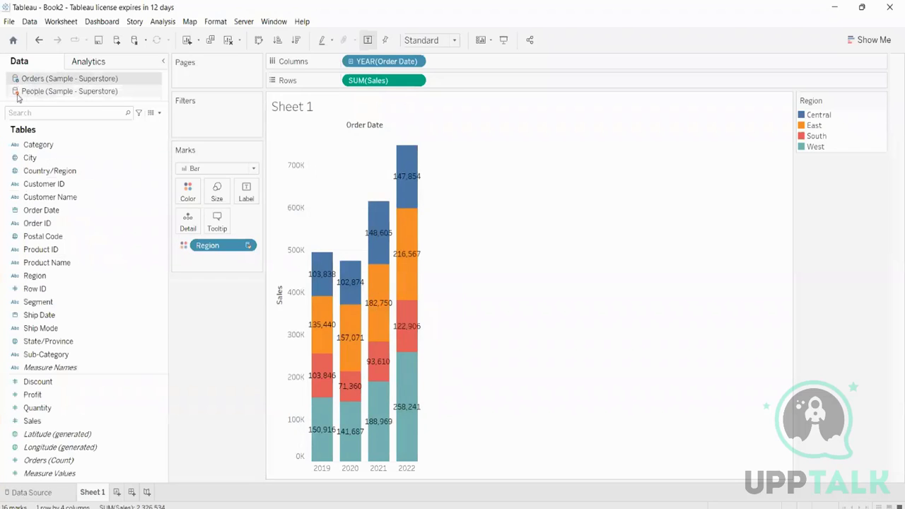
left_click(18, 94)
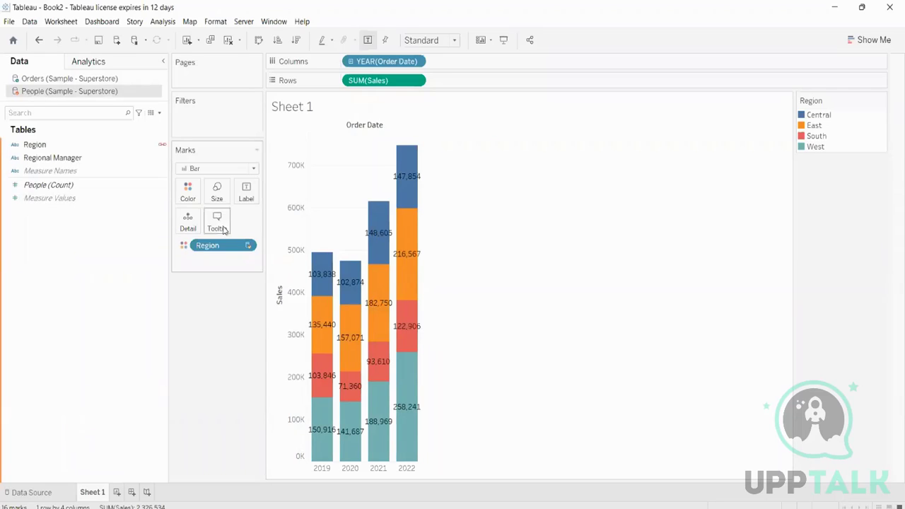
left_click(29, 82)
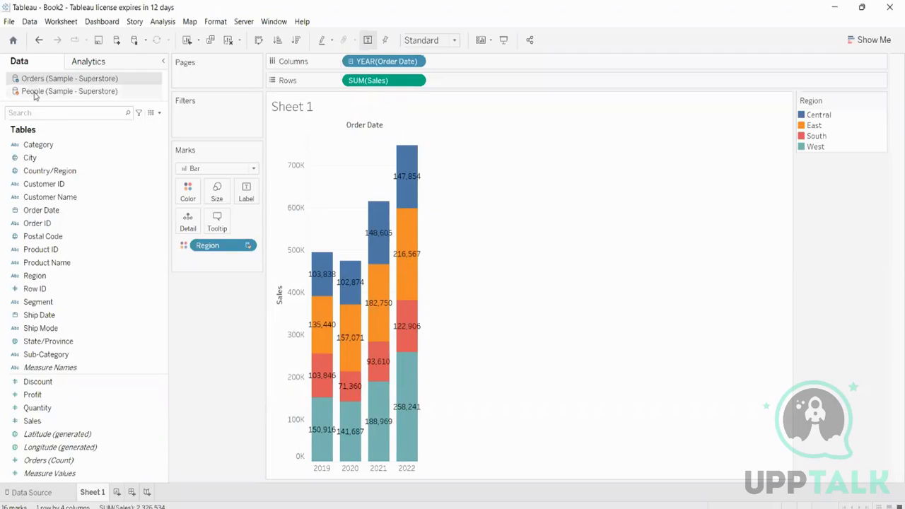
left_click(34, 94)
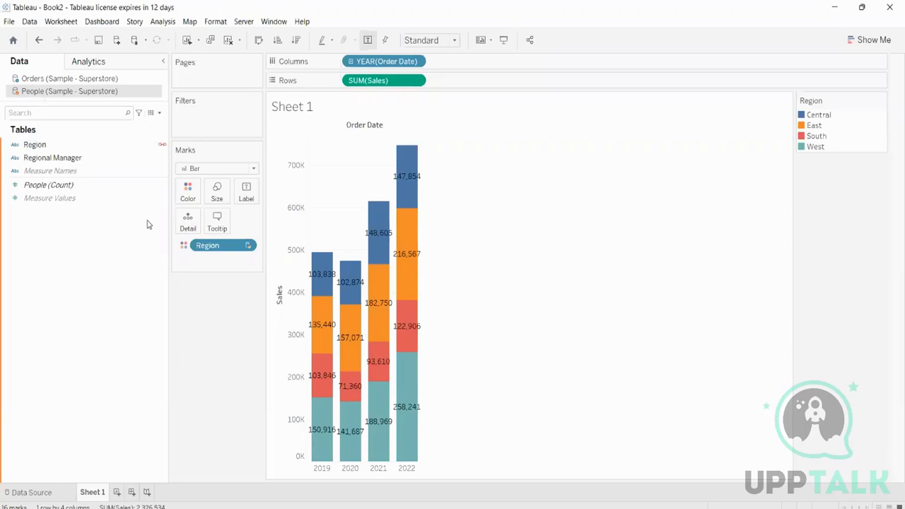
Examine the Orders and People sources, the Region field linking them, and the People table on the data source page
left_click(57, 78)
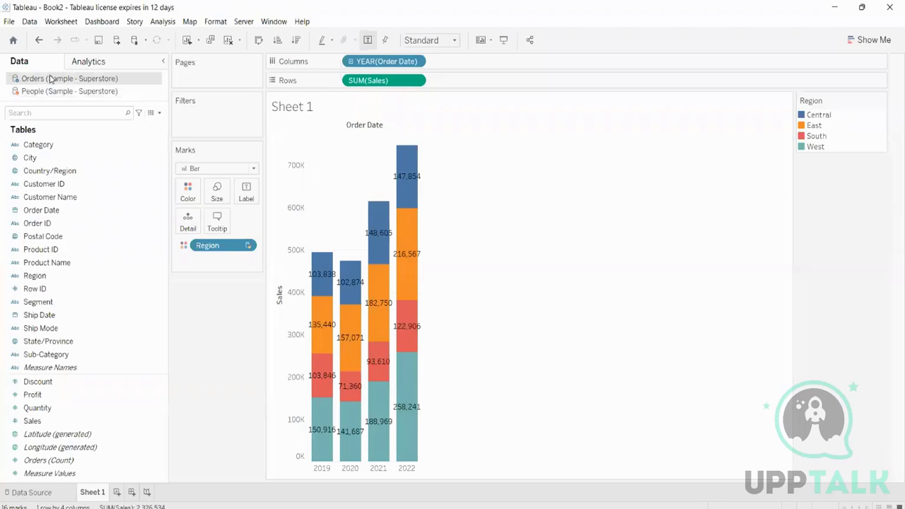
left_click(68, 92)
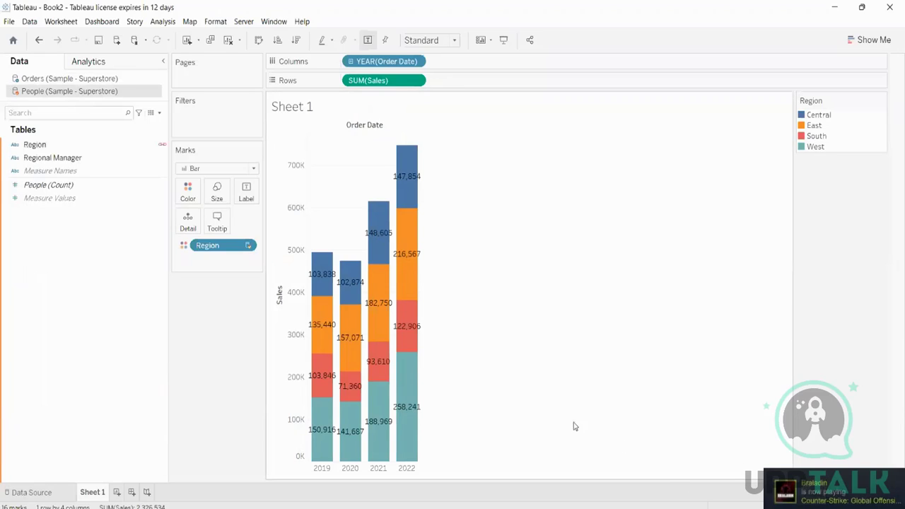
left_click(95, 187)
left_click(161, 144)
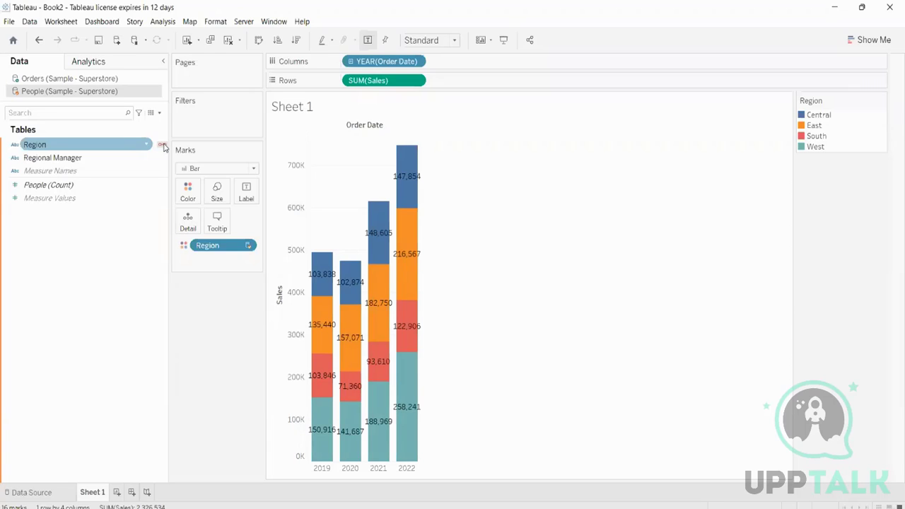
left_click(37, 493)
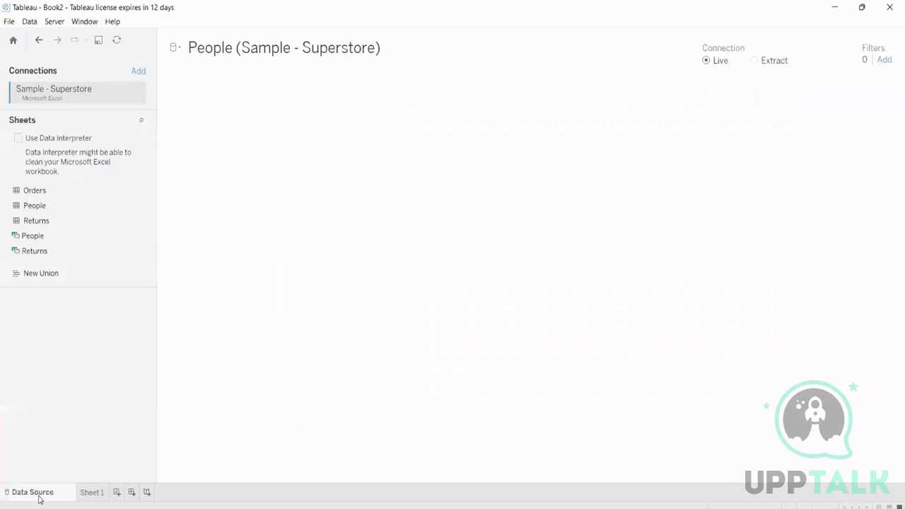
left_click(176, 48)
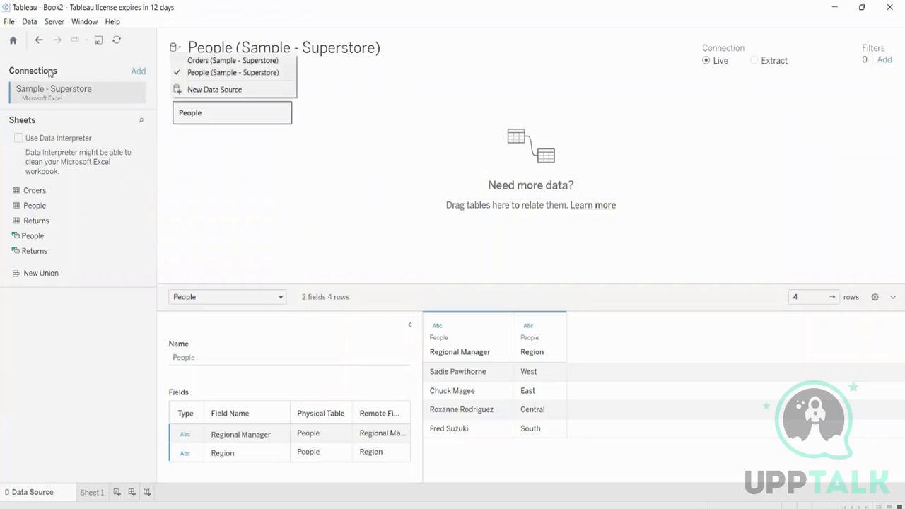
left_click(90, 492)
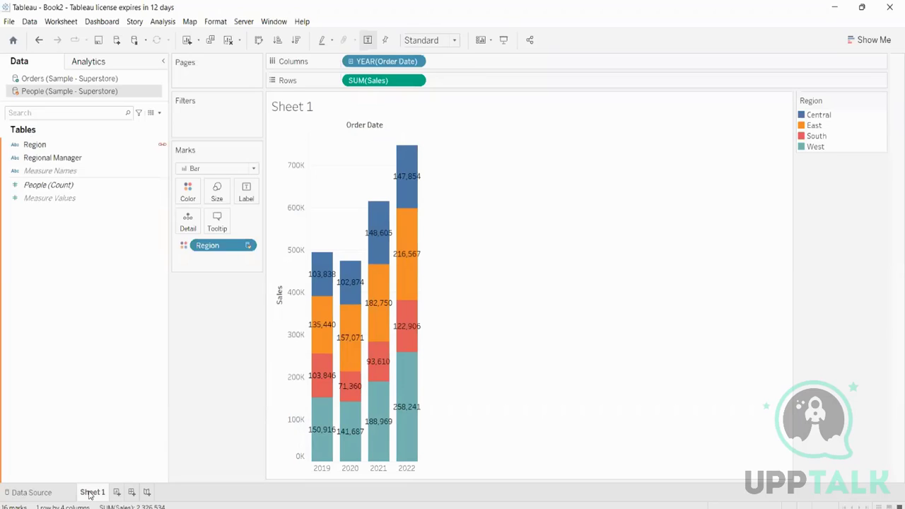
Replace Book2 with a new blank workbook, continuing the trial and discarding Book2's changes
left_click(228, 41)
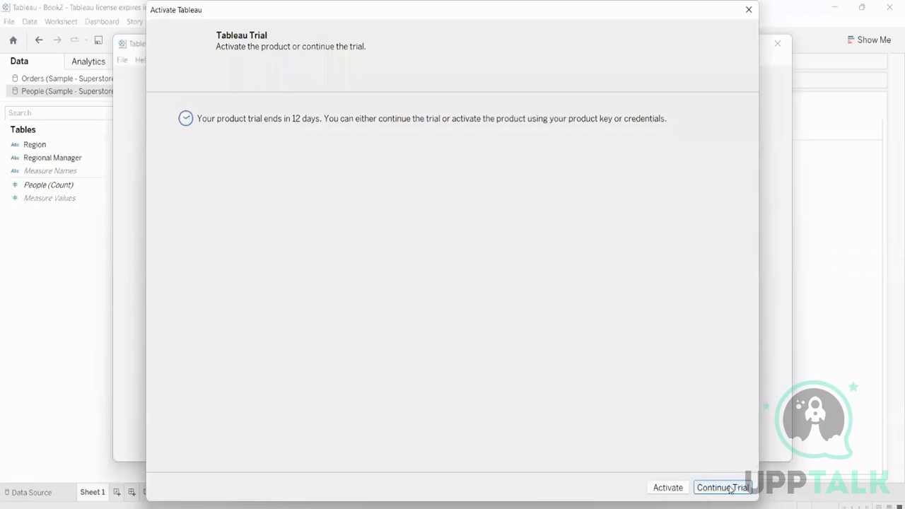
left_click(722, 488)
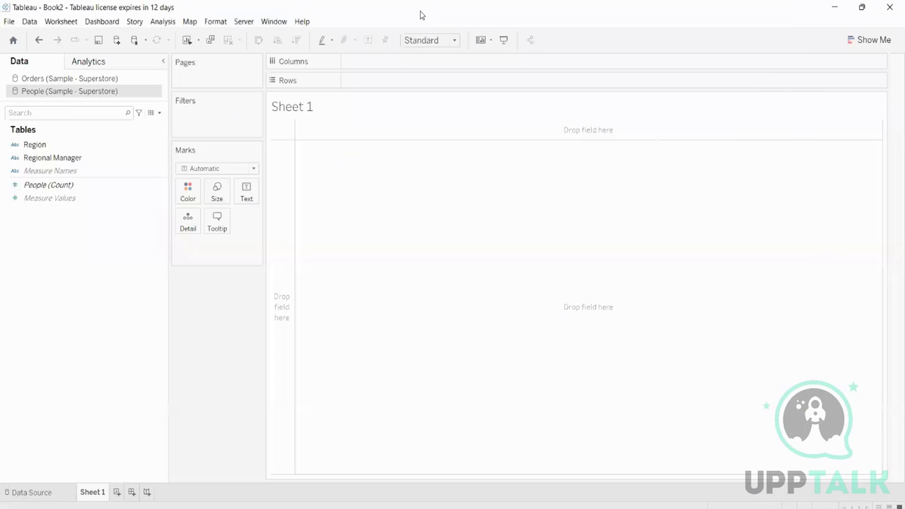
left_click(889, 7)
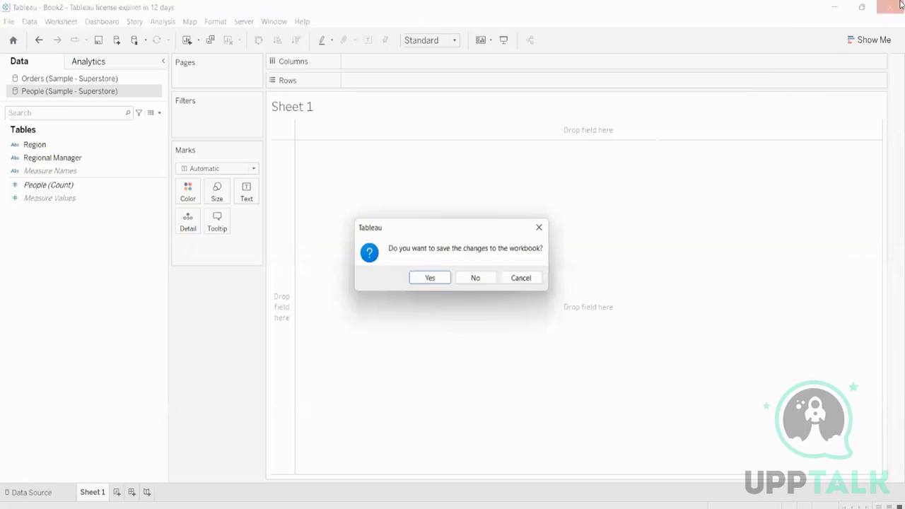
left_click(480, 279)
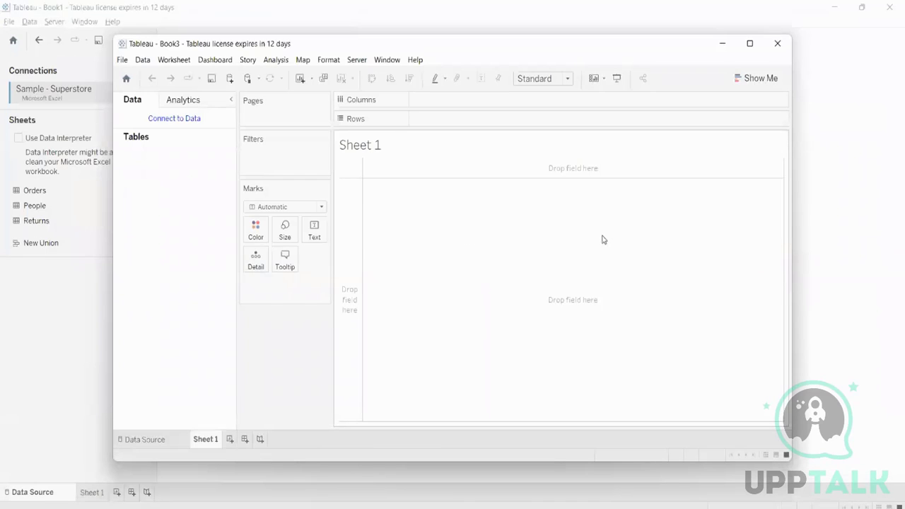
left_click(749, 43)
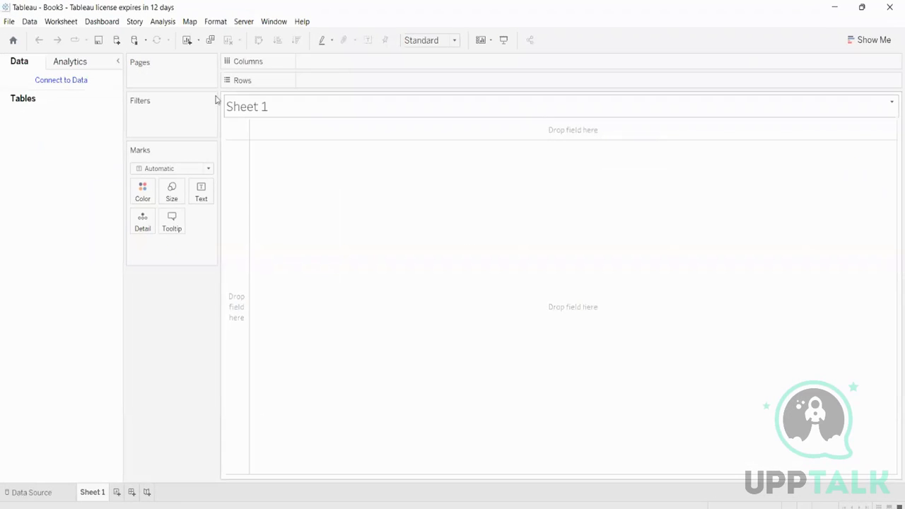
Connect the new workbook to the Sample - Superstore Excel file on the Desktop
left_click(61, 80)
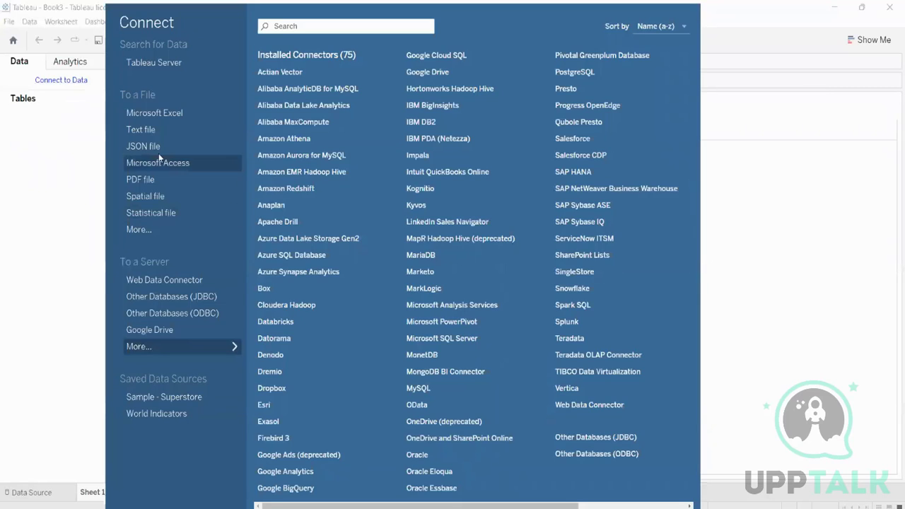
left_click(161, 115)
scroll(260, 212, "down", 5)
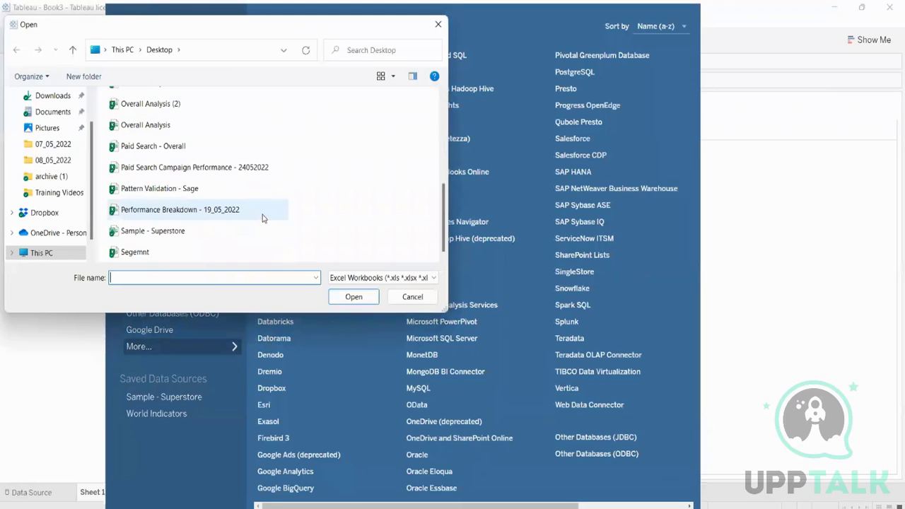
left_click(146, 232)
double_click(147, 232)
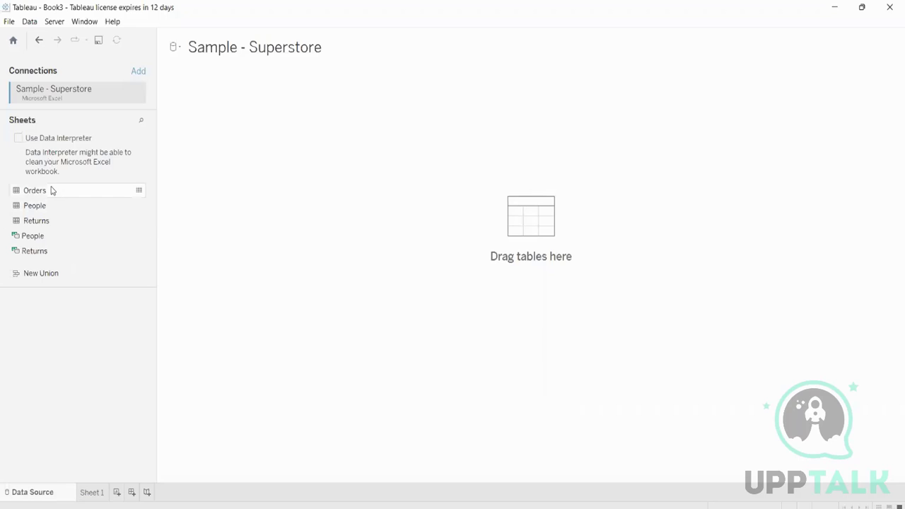
Add the Orders table to the data source and open Sheet 1
left_click_drag(50, 190, 516, 176)
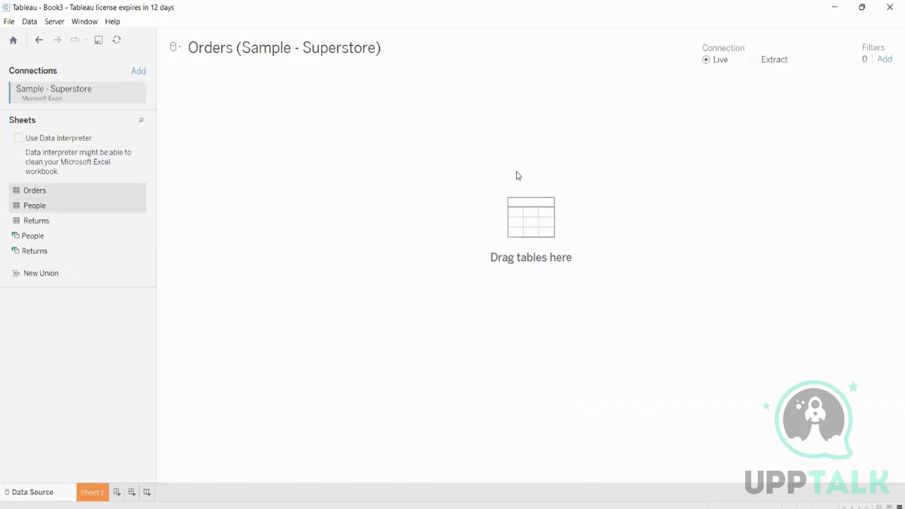
left_click(409, 324)
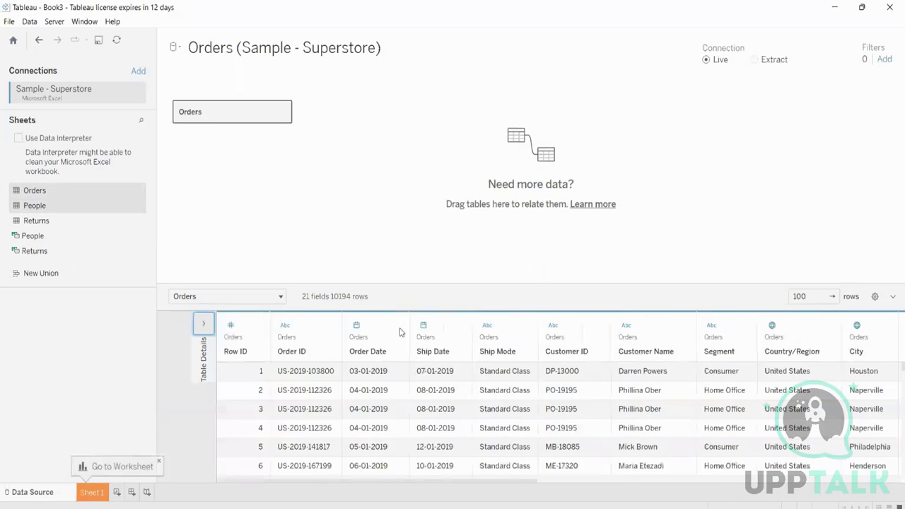
left_click(92, 492)
mouse_move(92, 492)
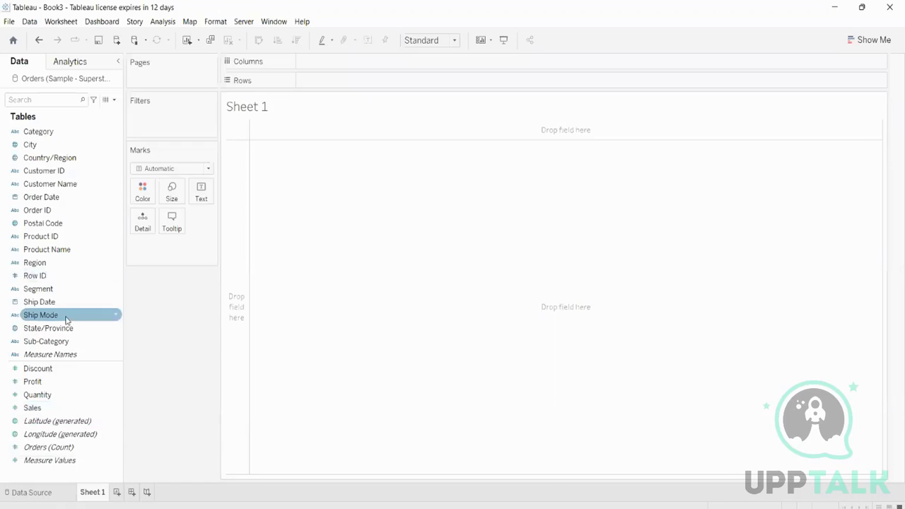
Build a text table of total Sales with State/Province as rows
left_click_drag(64, 328, 376, 82)
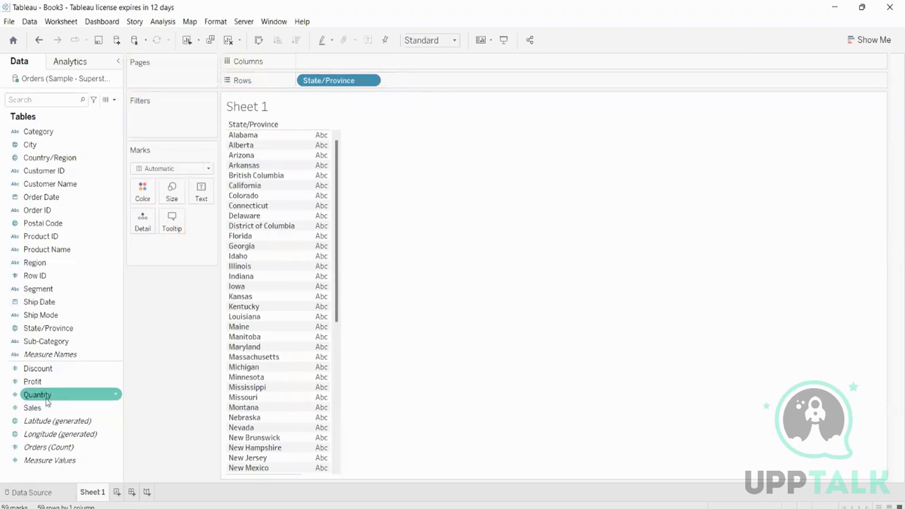
left_click_drag(32, 408, 354, 57)
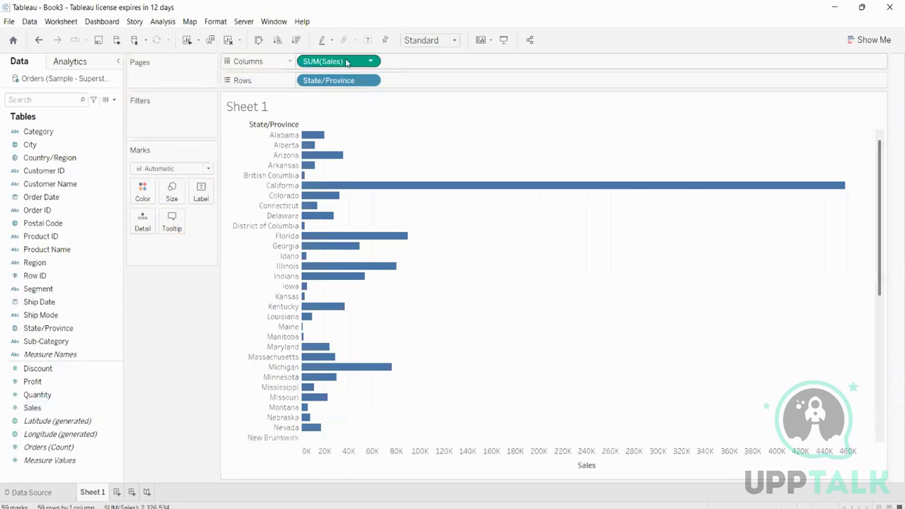
left_click(867, 40)
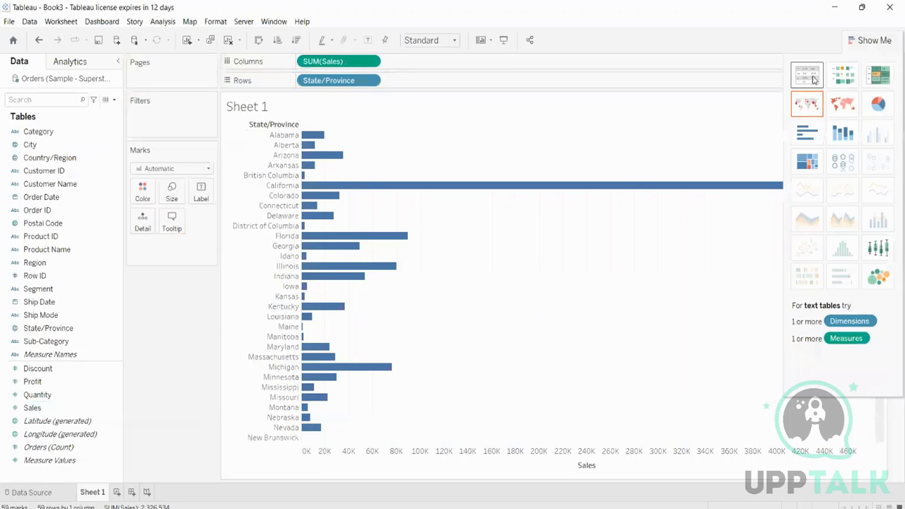
left_click(811, 82)
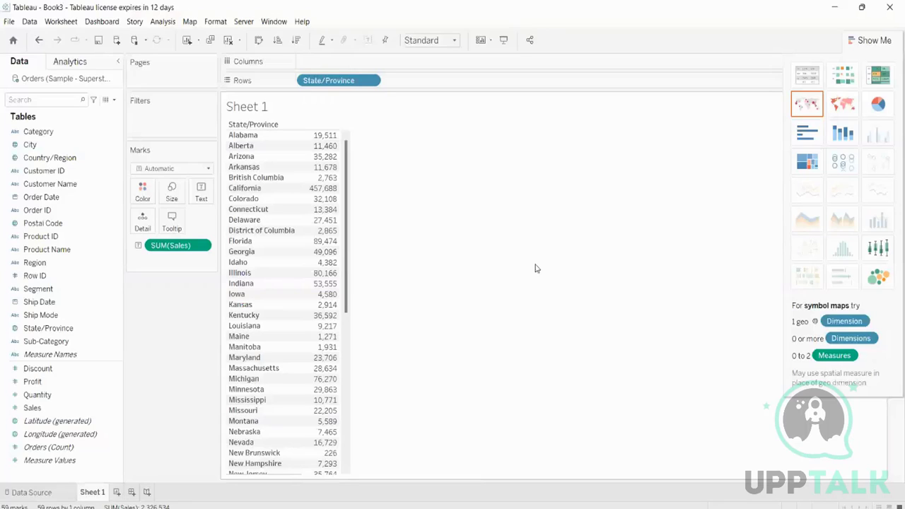
left_click(88, 176)
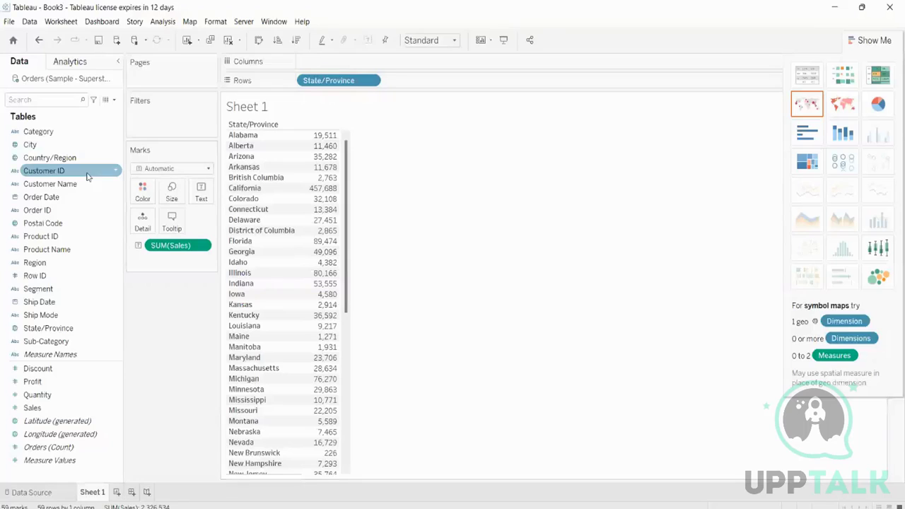
left_click(60, 250)
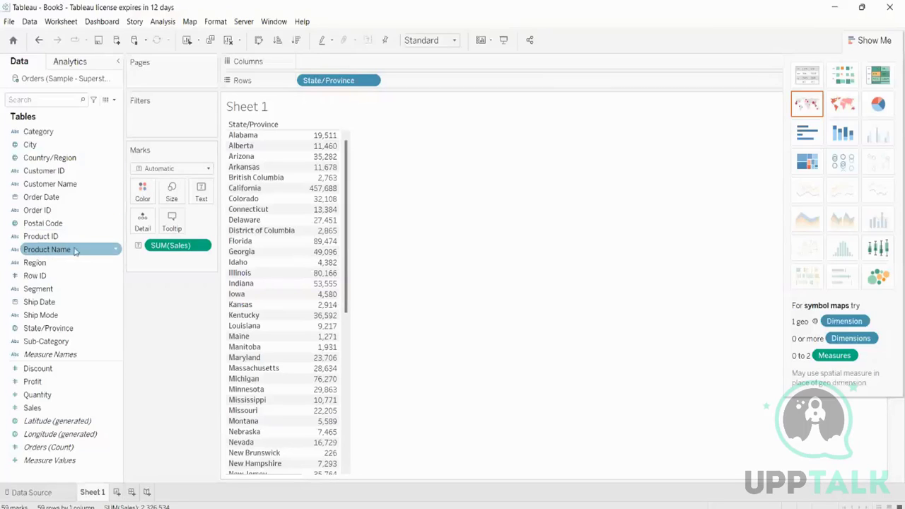
left_click(40, 238)
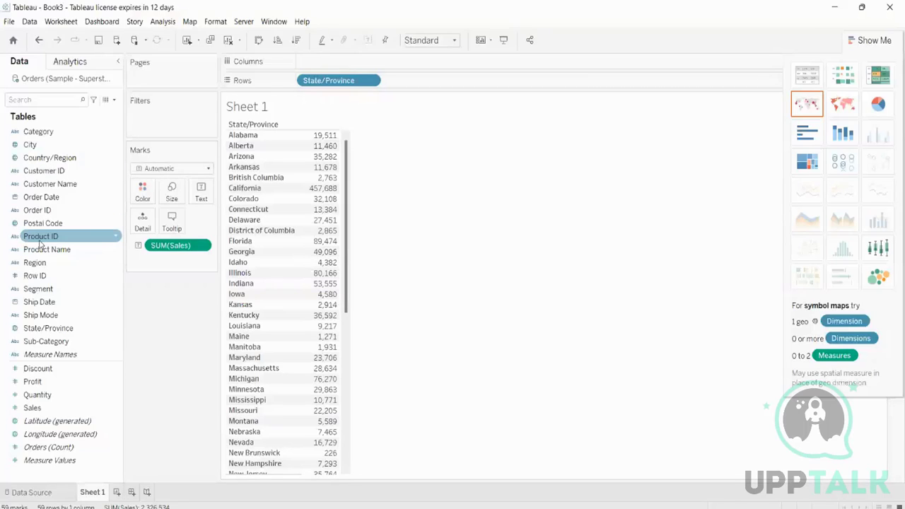
left_click(41, 252)
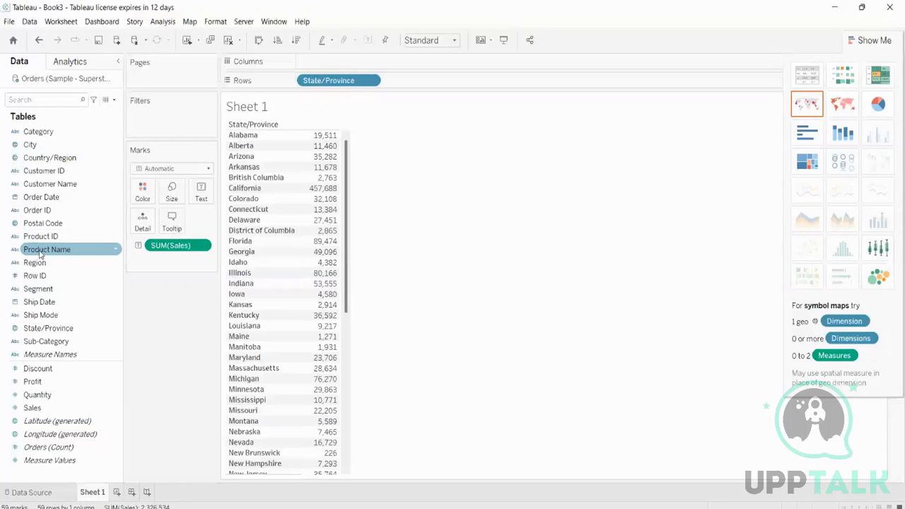
left_click(212, 145)
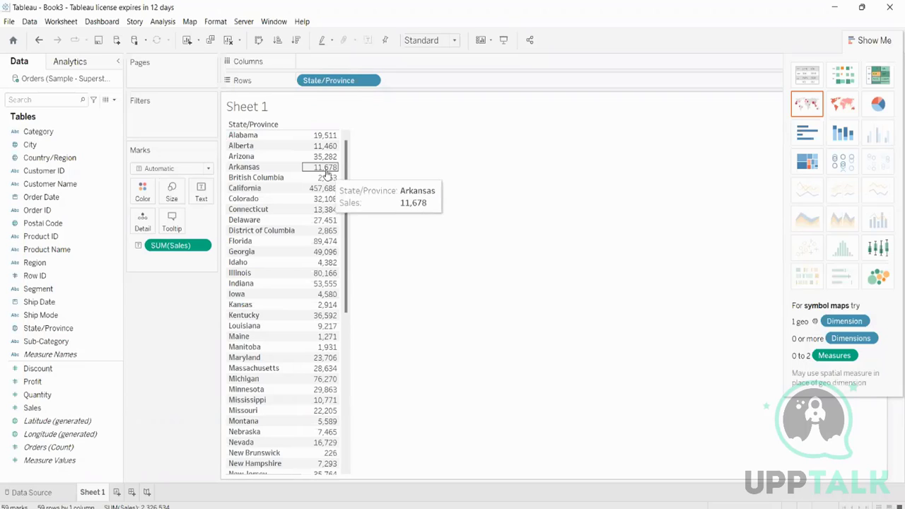
left_click(63, 224)
Try Product Name as a plain column dimension in the State/Province sales table
left_click(48, 252)
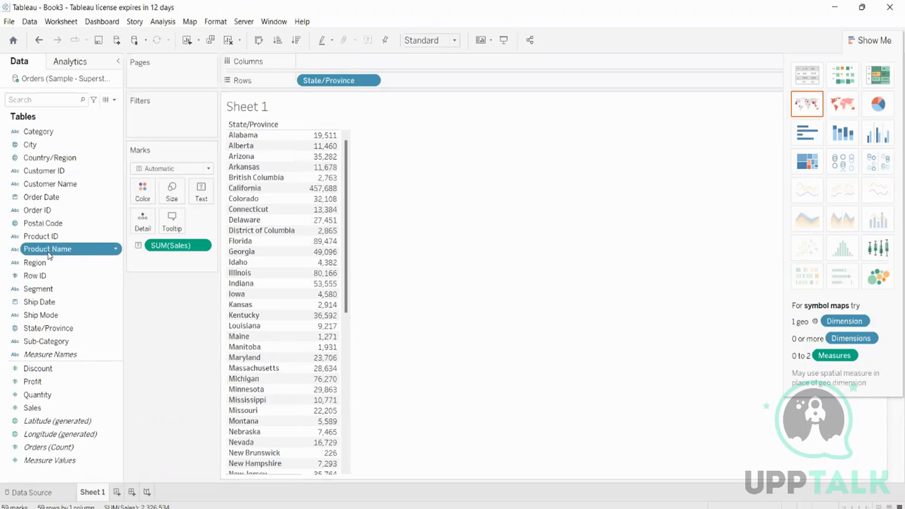
left_click_drag(48, 254, 401, 67)
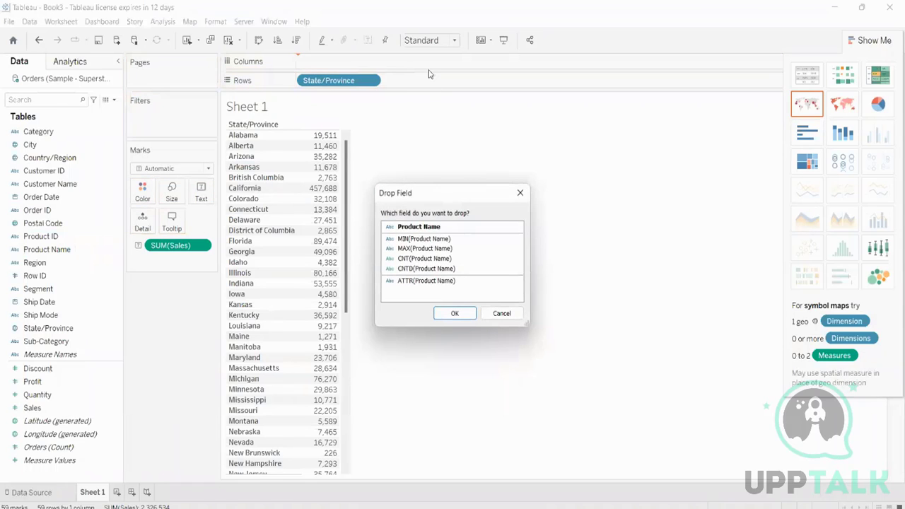
left_click(520, 192)
left_click_drag(47, 249, 375, 62)
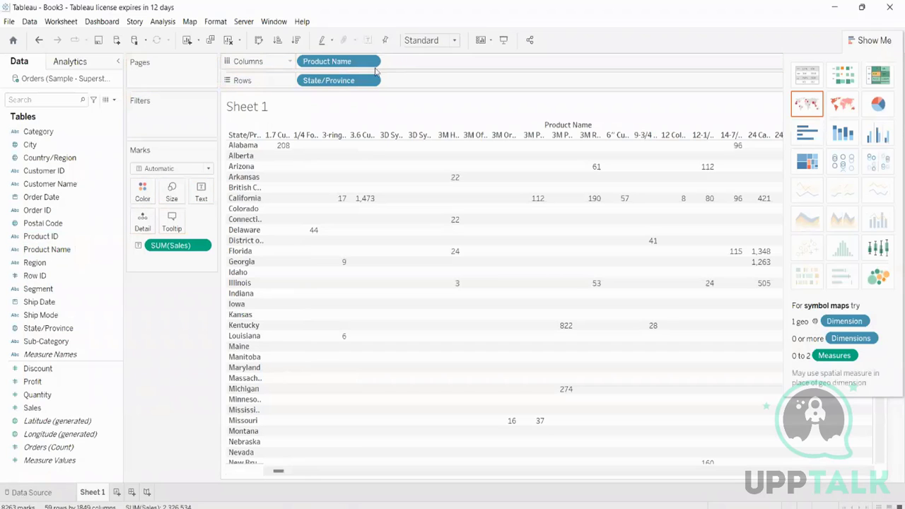
left_click_drag(325, 62, 234, 269)
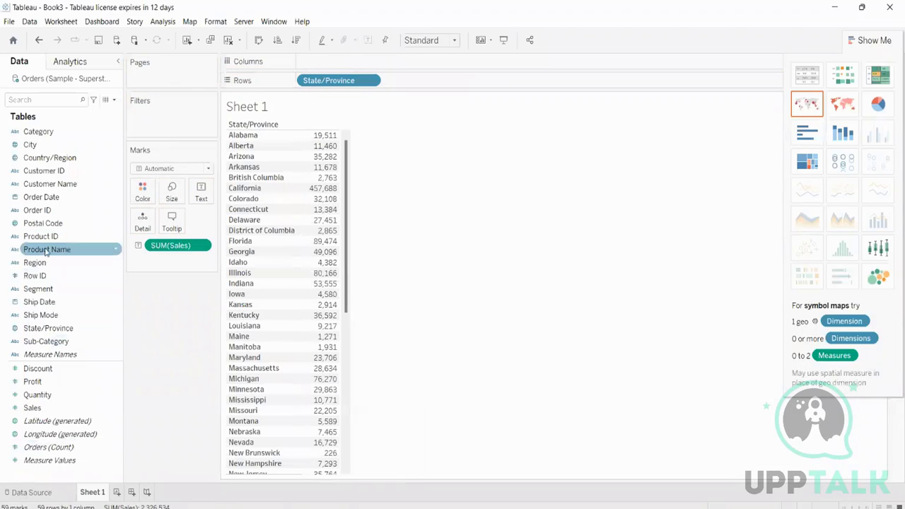
Add the count of Product Name, CNT(Product Name), beside Sales in a text table by State/Province
left_click_drag(46, 251, 343, 63)
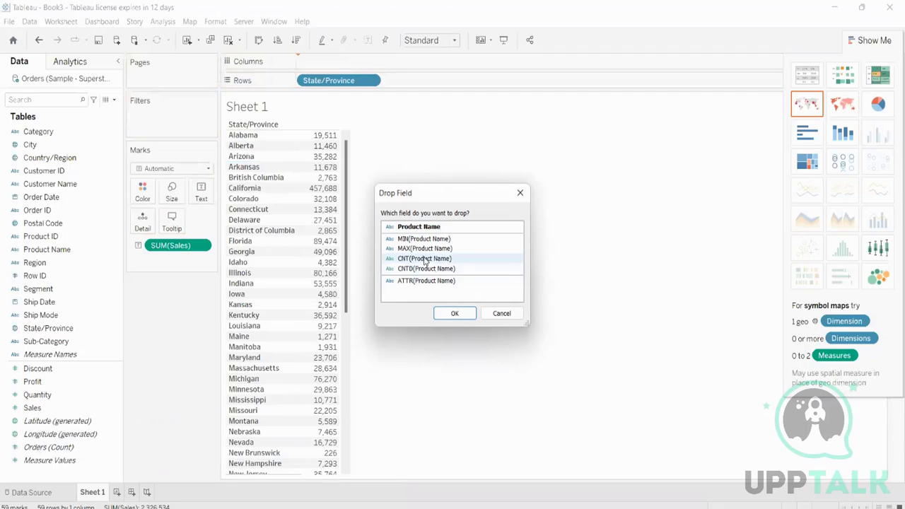
left_click(424, 259)
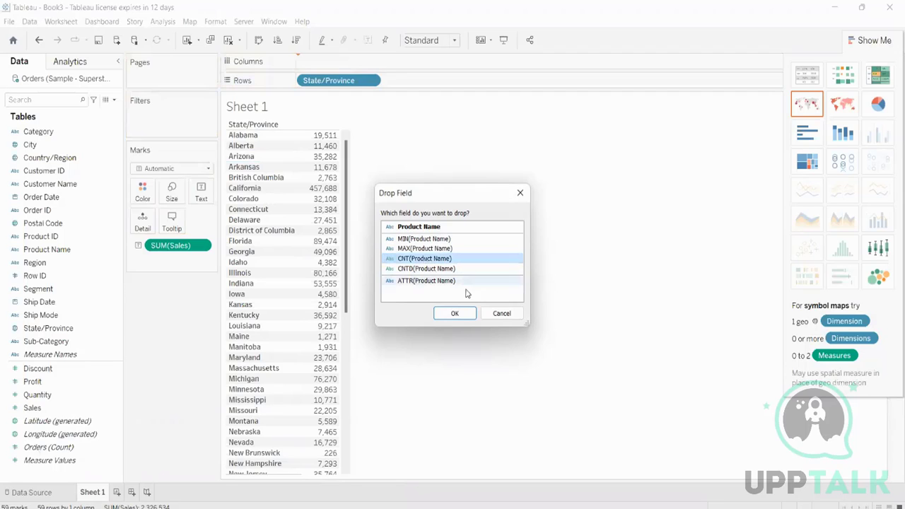
left_click(466, 314)
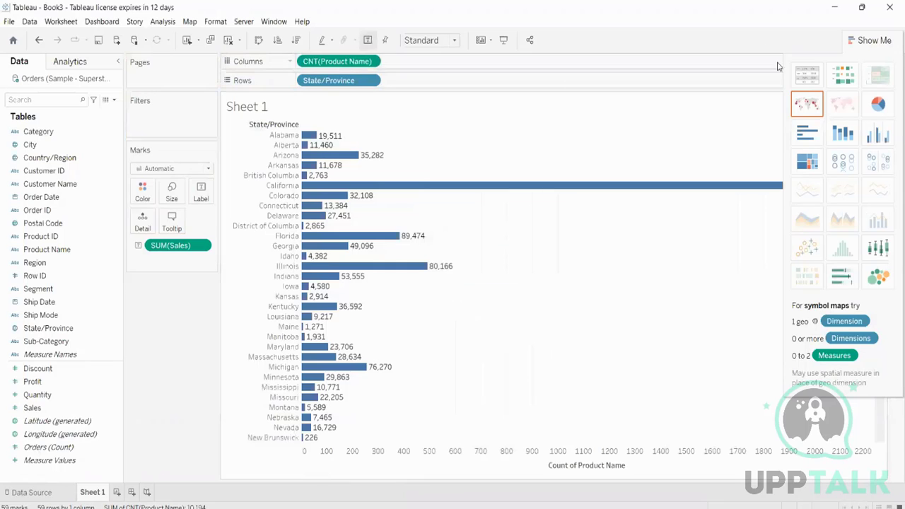
left_click(807, 77)
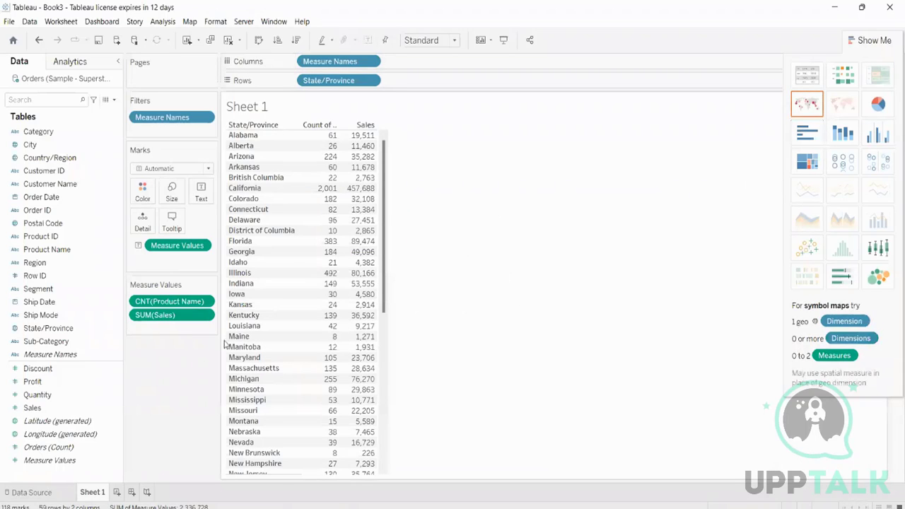
Add the distinct count of Product Name, CNTD(Product Name), and show the State/Province view as a text table again
left_click_drag(59, 255, 432, 62)
left_click(418, 268)
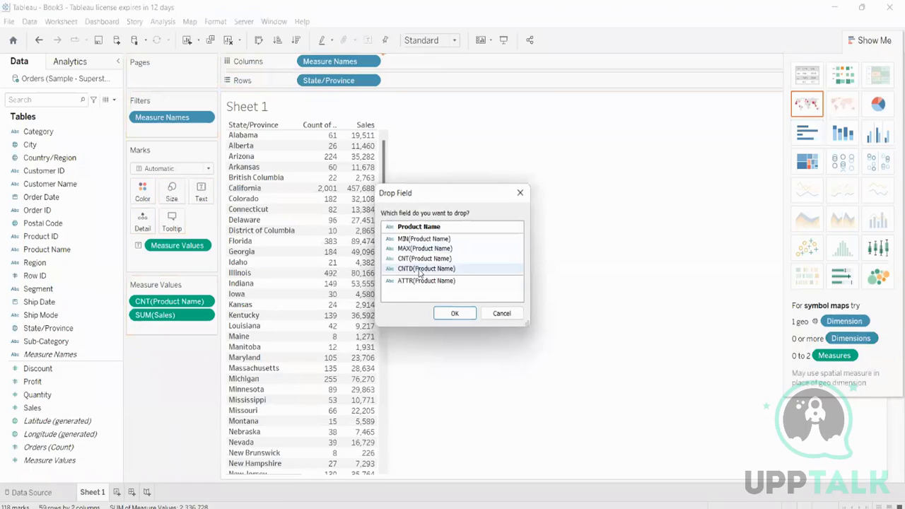
left_click(455, 313)
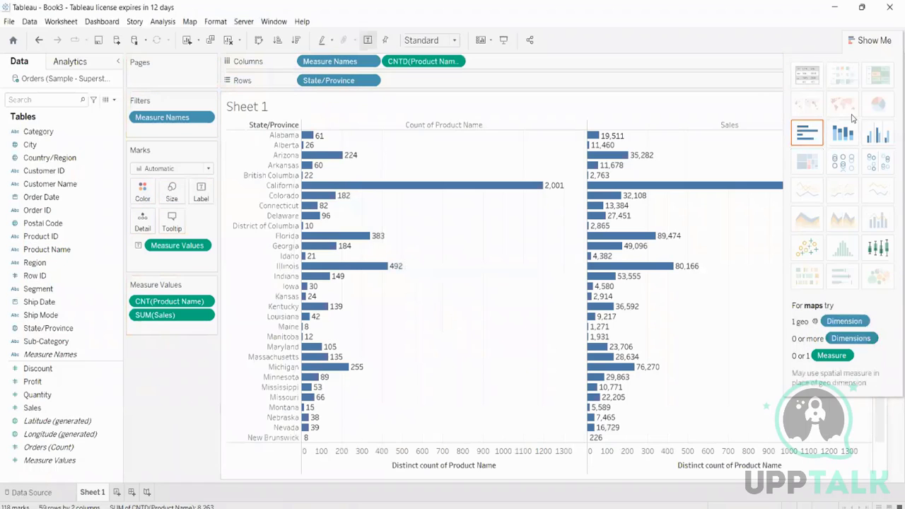
left_click(807, 73)
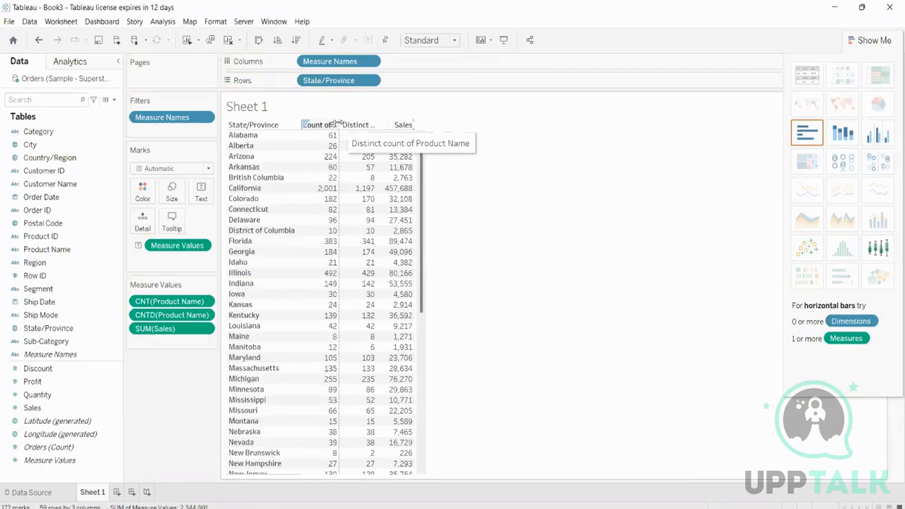
Widen the table's value columns to fit their full headings, and remove CNT(Product Name) from the measure values
left_click_drag(338, 123, 423, 124)
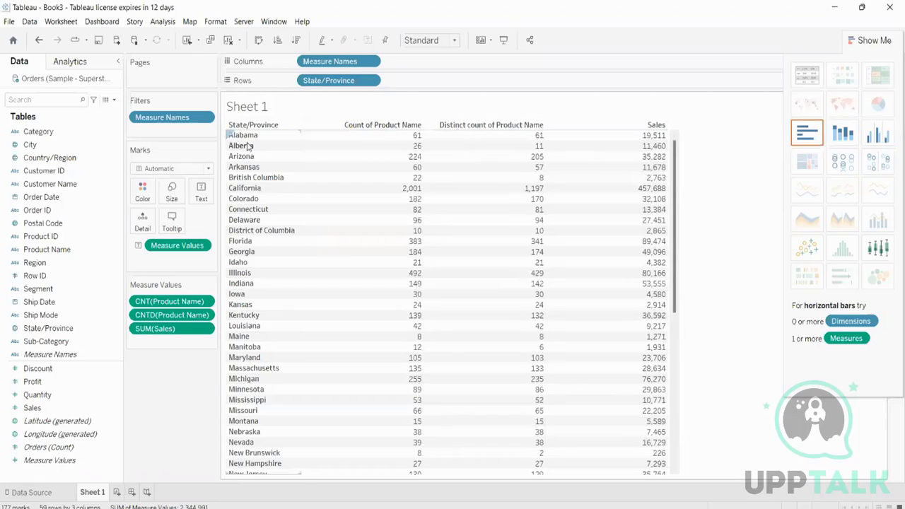
left_click_drag(170, 301, 70, 249)
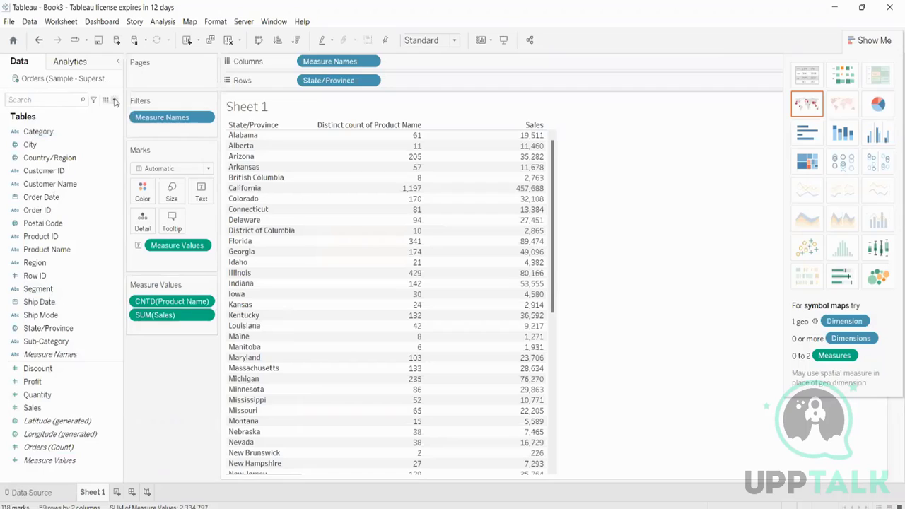
left_click(115, 101)
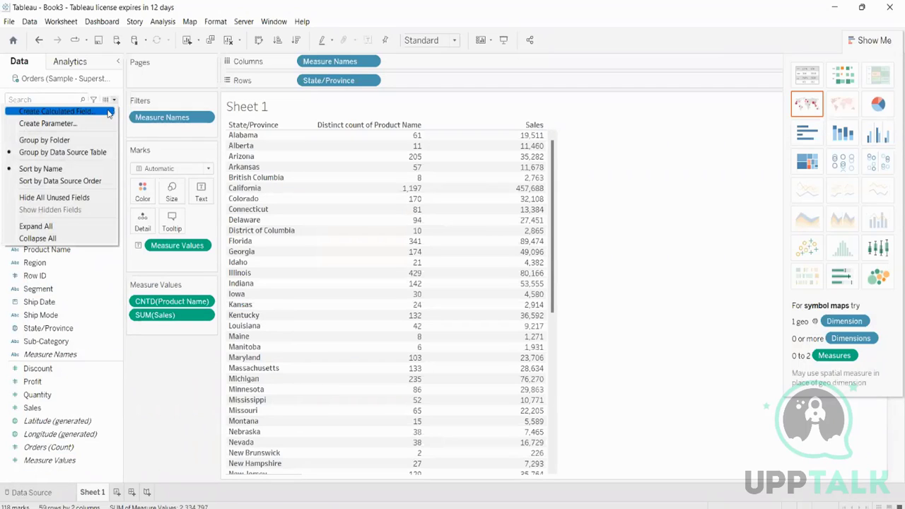
left_click(108, 113)
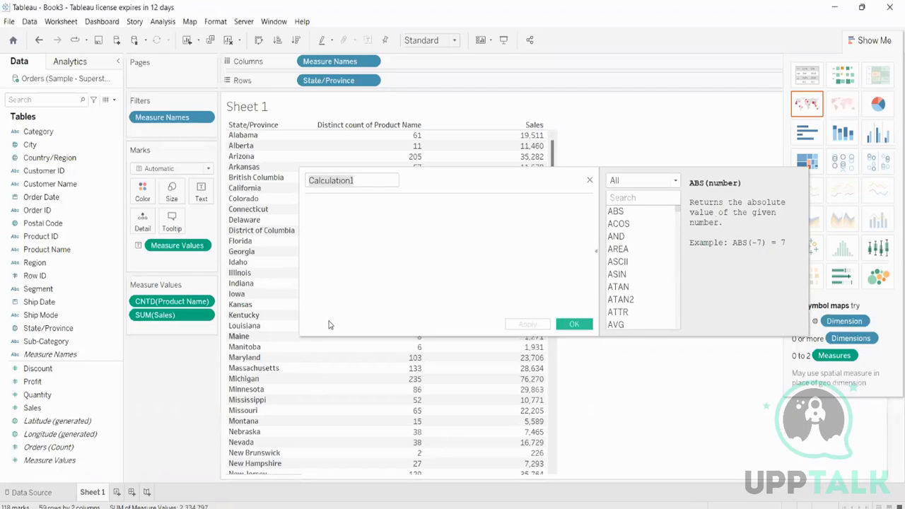
left_click(589, 181)
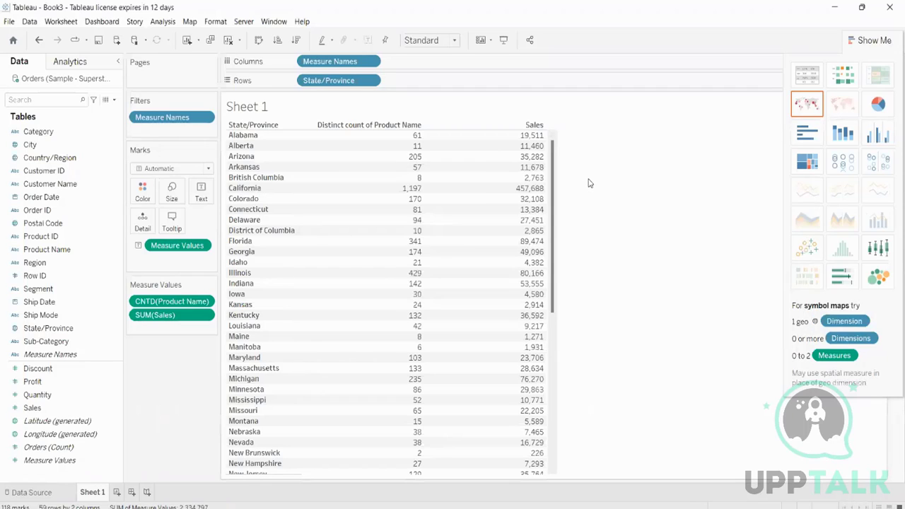
left_click(39, 210)
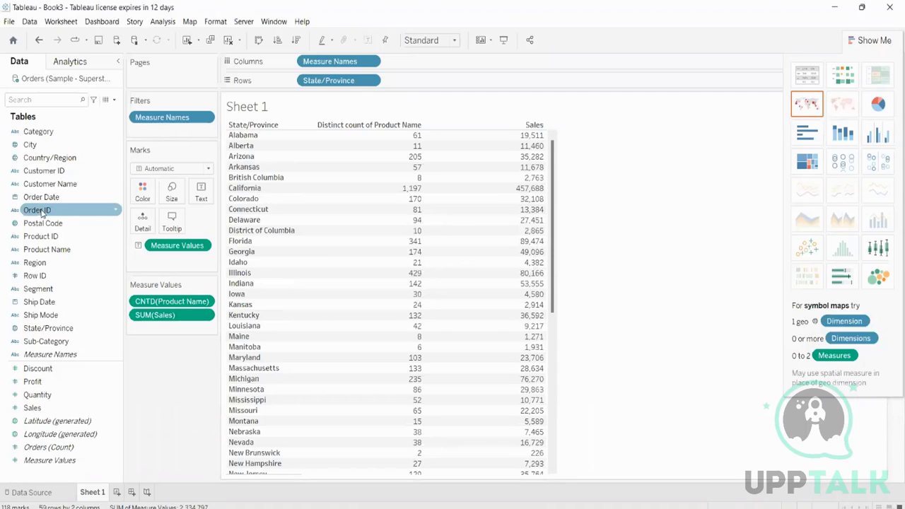
left_click(79, 408)
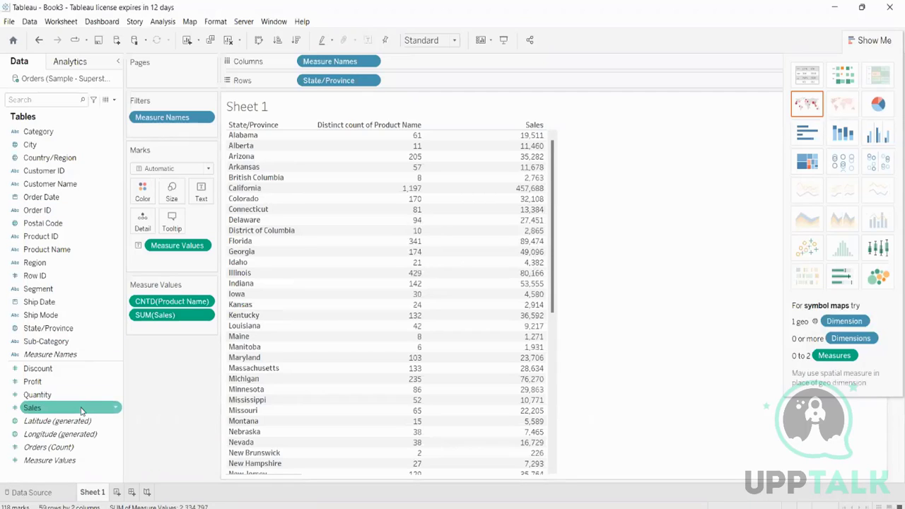
right_click(35, 255)
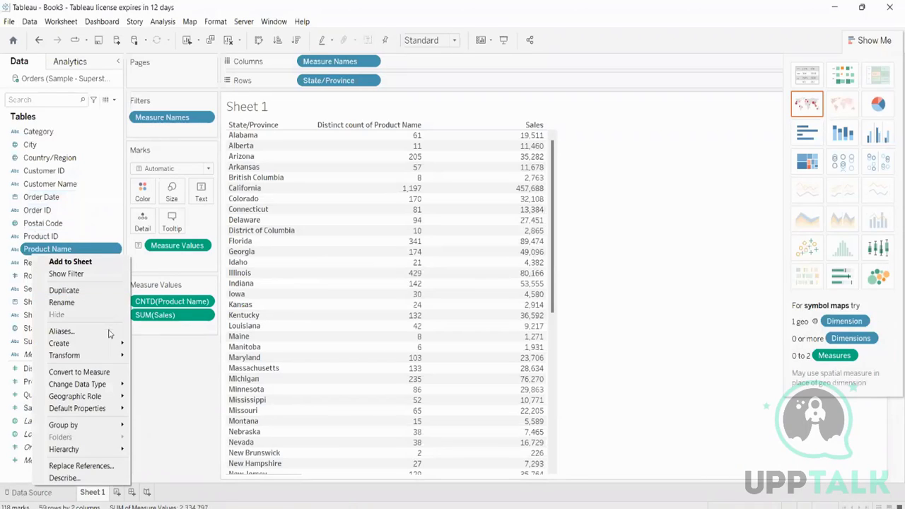
mouse_move(108, 342)
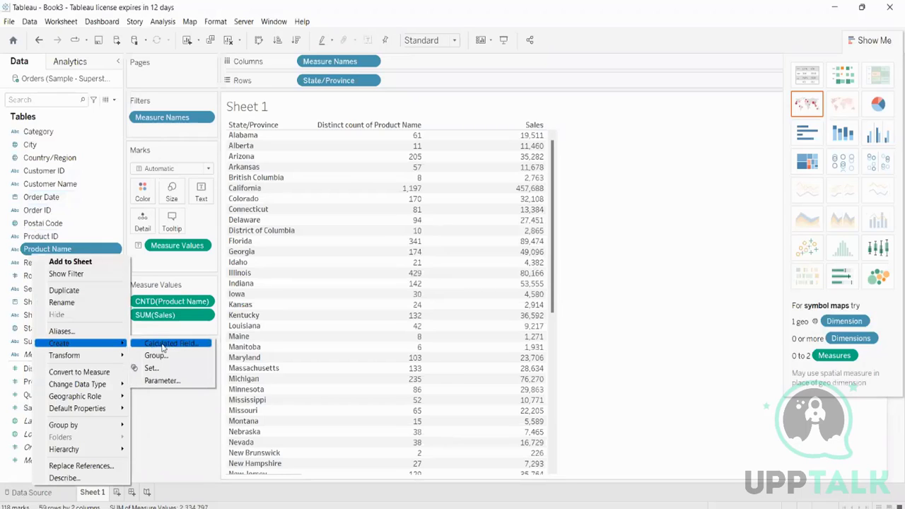
left_click(634, 226)
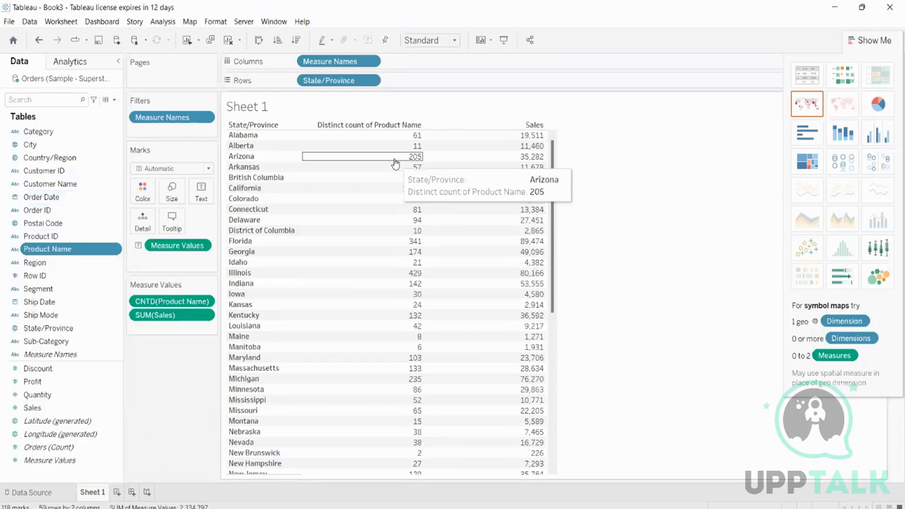
Create a blank calculated field and start a second calculated field from the Region dimension
left_click(114, 100)
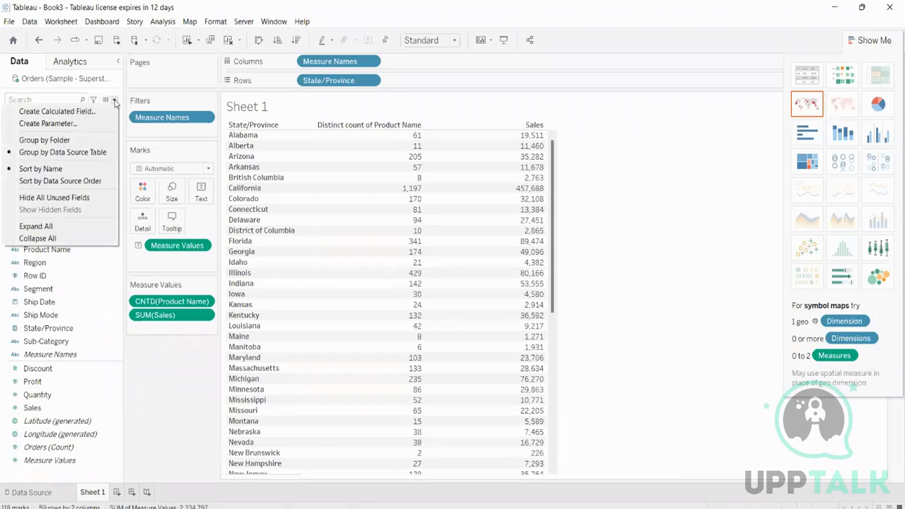
left_click(102, 113)
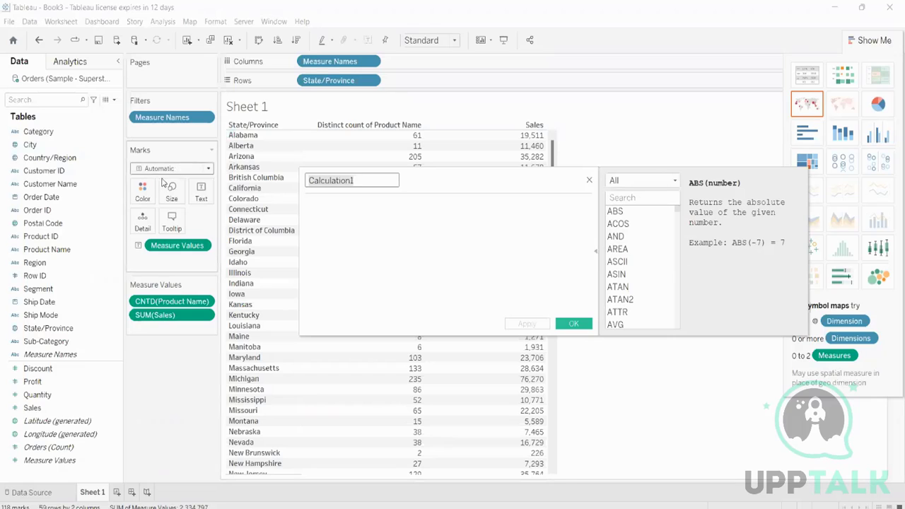
left_click(42, 236)
right_click(44, 238)
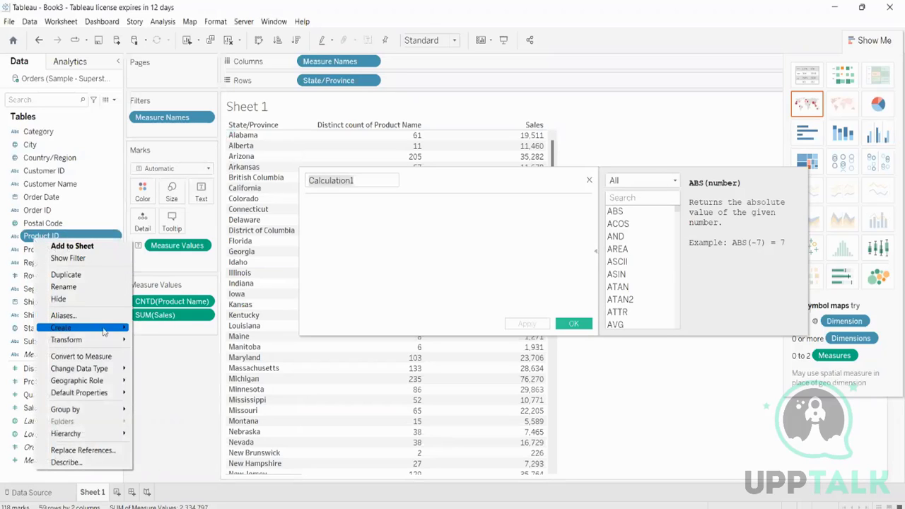
mouse_move(104, 331)
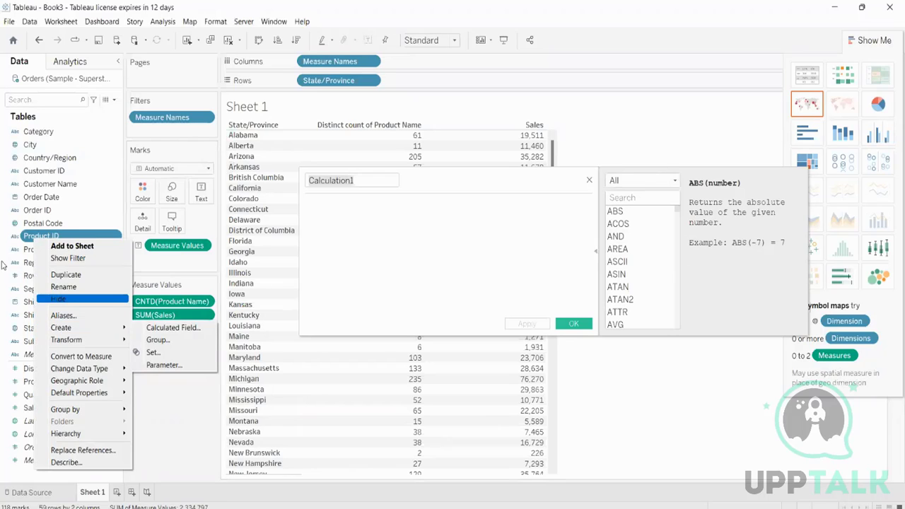
right_click(30, 249)
right_click(23, 263)
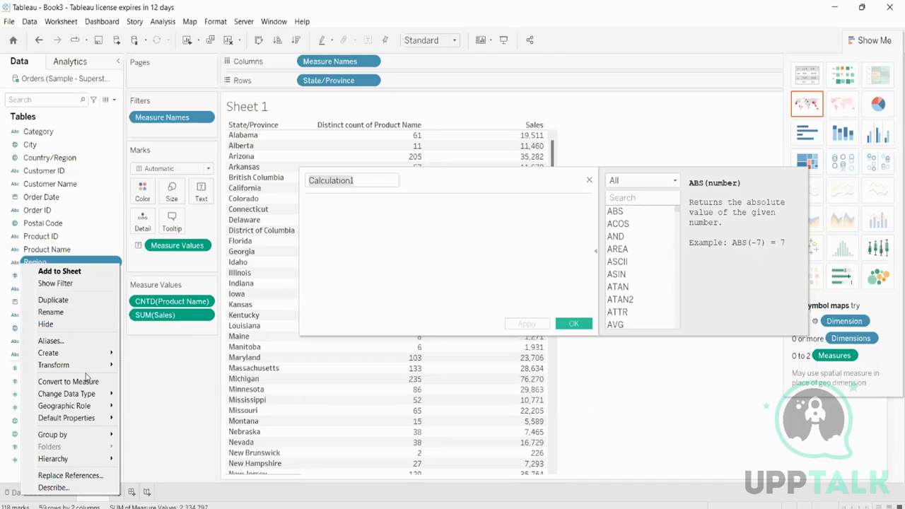
mouse_move(78, 355)
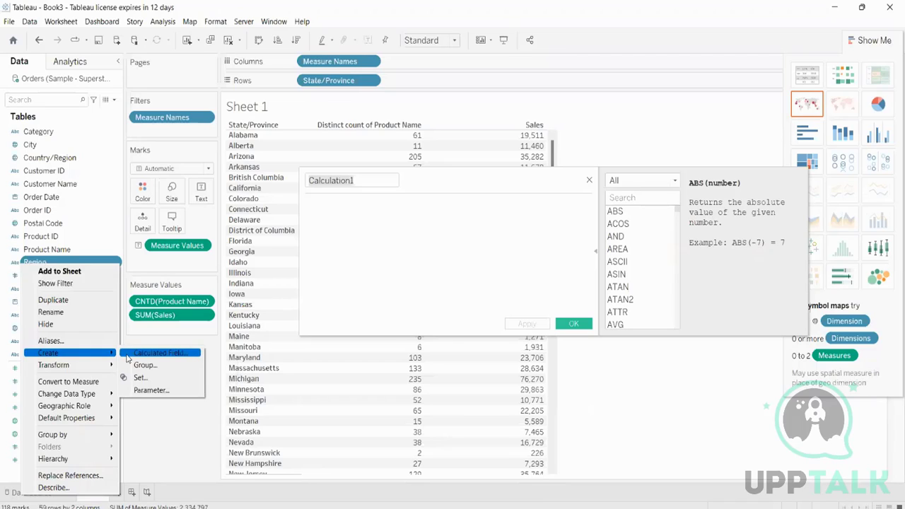
left_click(128, 358)
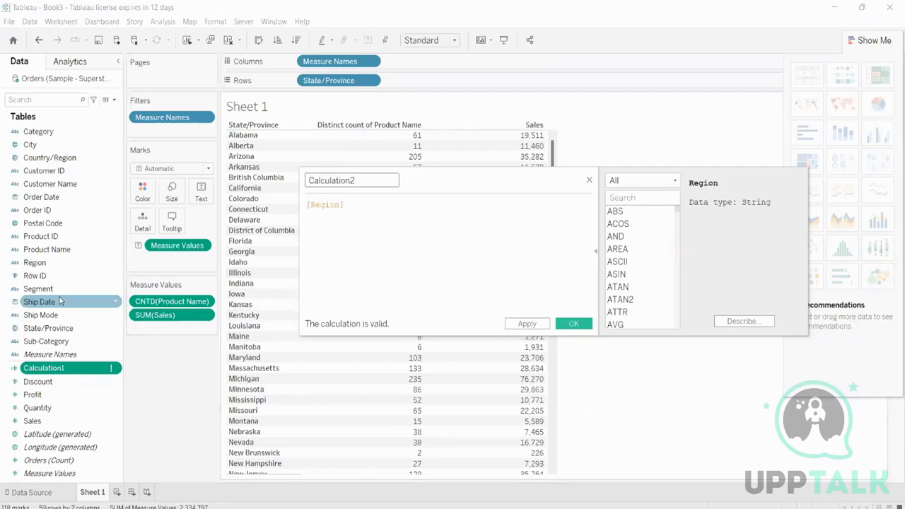
Check the prefilled [Region] formula and close that calculation without applying it
left_click(351, 204)
left_click_drag(351, 203, 305, 204)
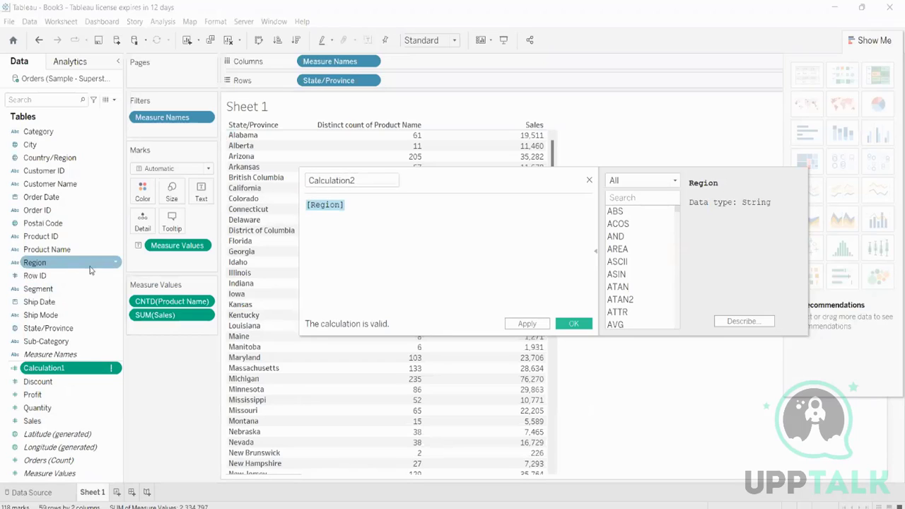
left_click(431, 212)
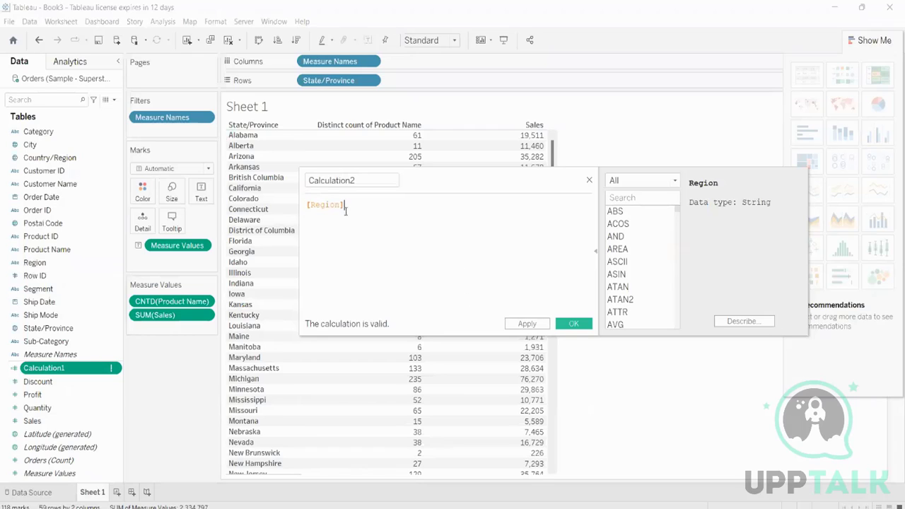
left_click_drag(346, 210, 298, 208)
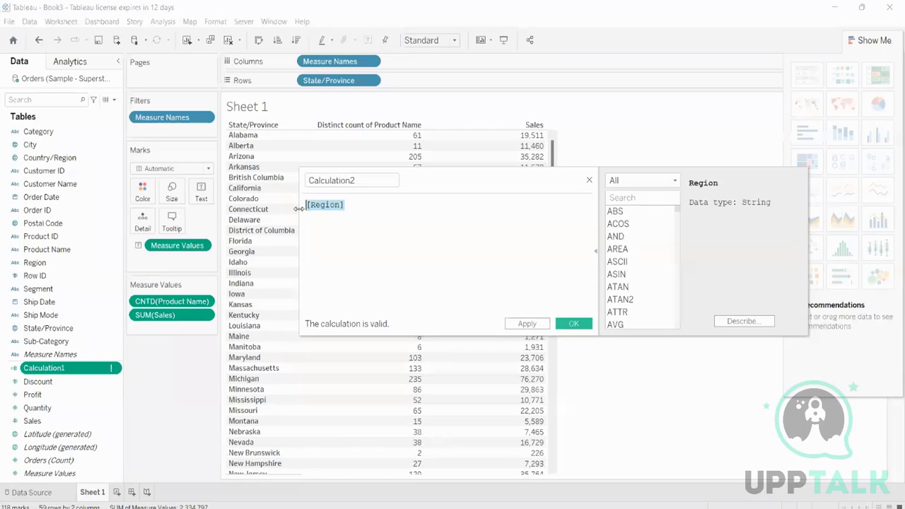
left_click(588, 179)
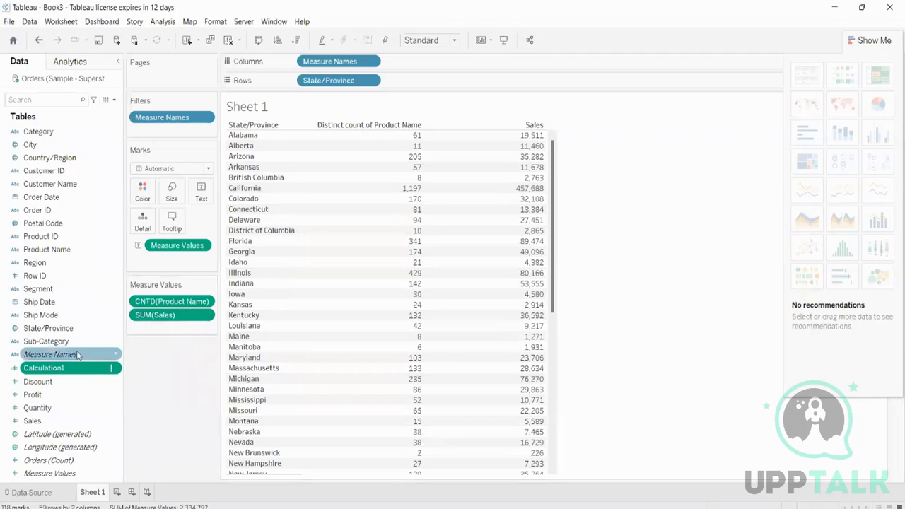
Open the blank calculated field Calculation1 for editing
left_click(71, 373)
key("Return")
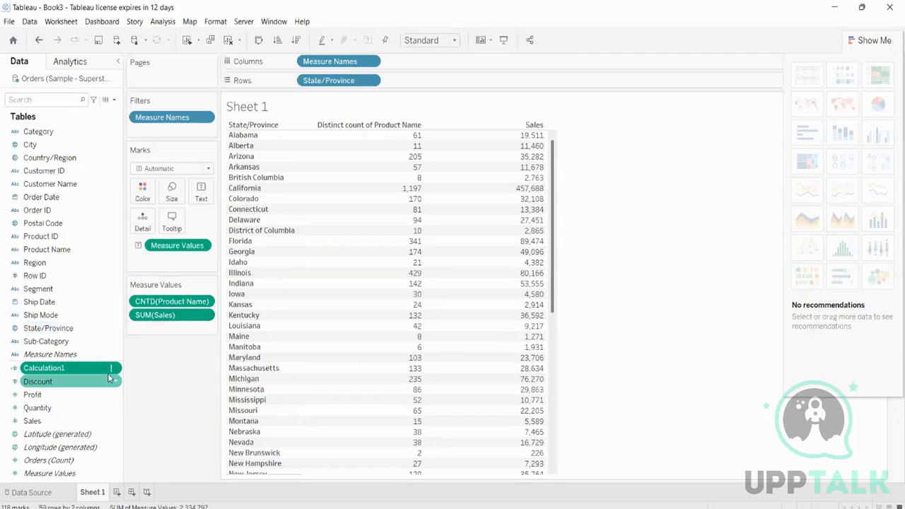
right_click(92, 372)
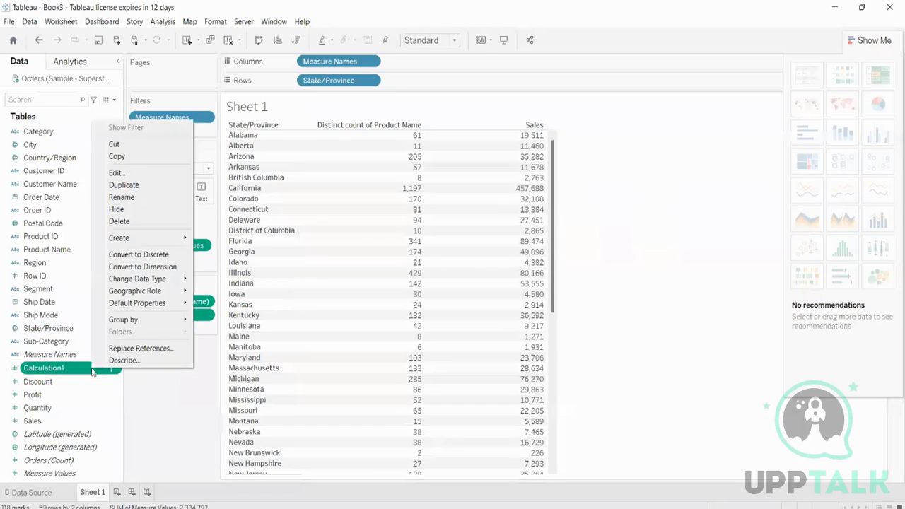
left_click(116, 173)
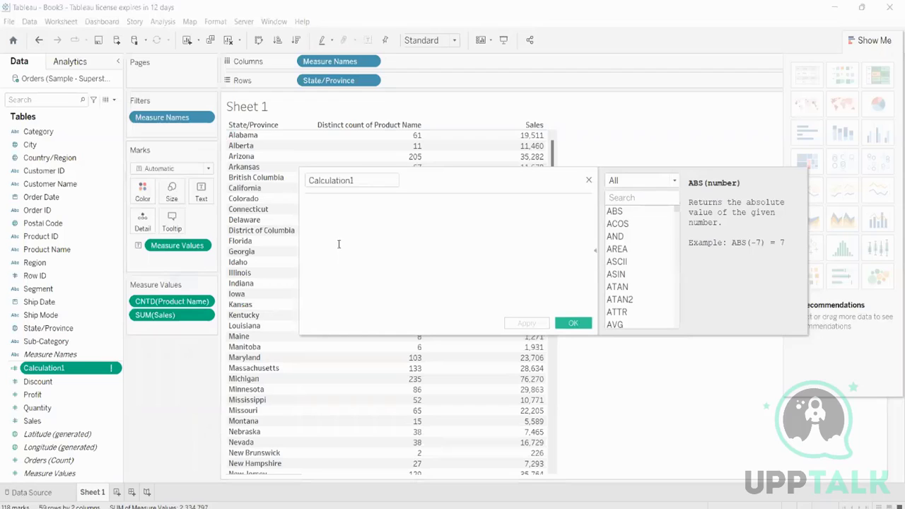
left_click(115, 100)
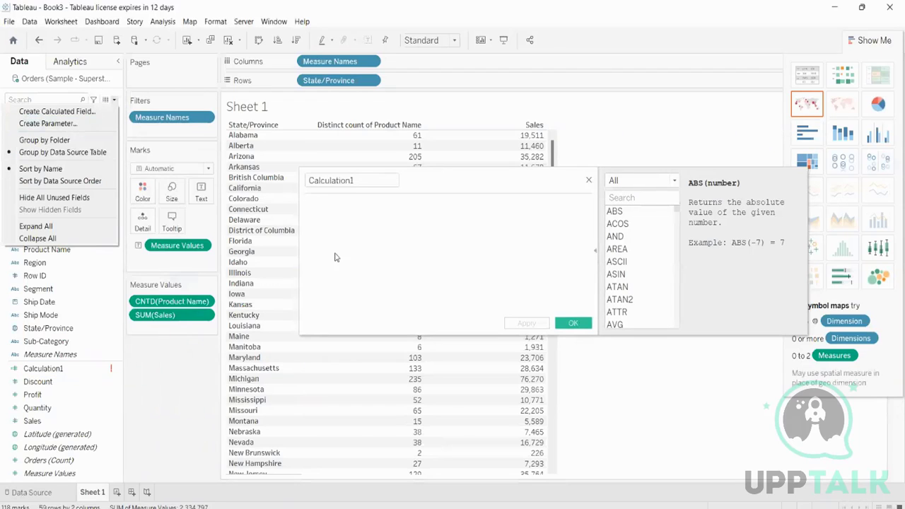
left_click(388, 258)
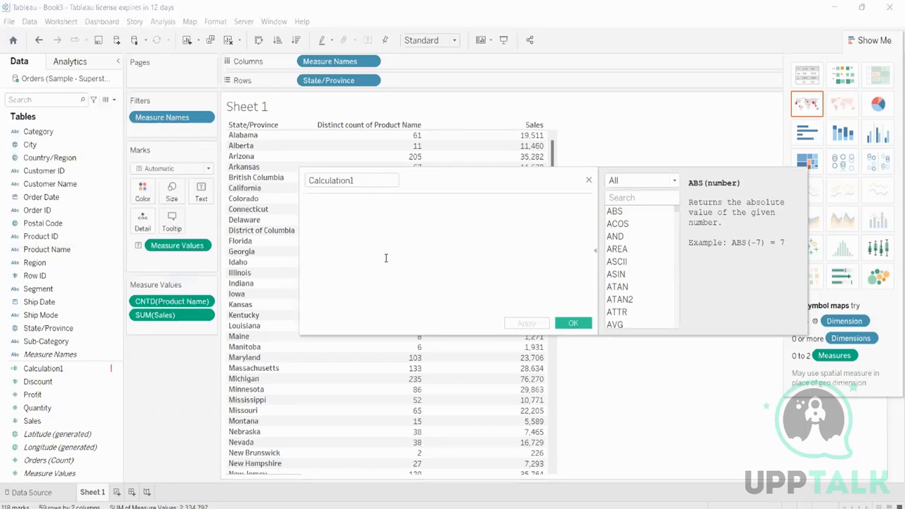
Browse the calculation editor's function reference list and view the syntax and description of the AND function
left_click(595, 253)
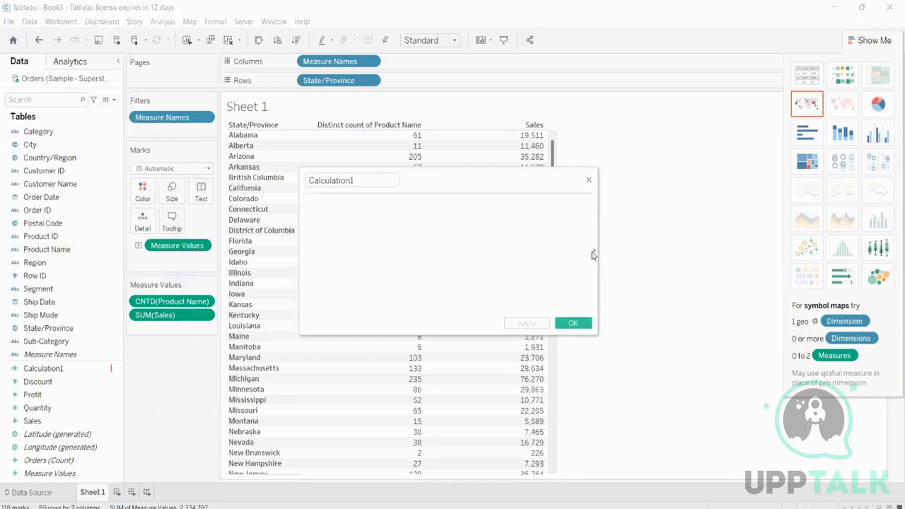
left_click(595, 253)
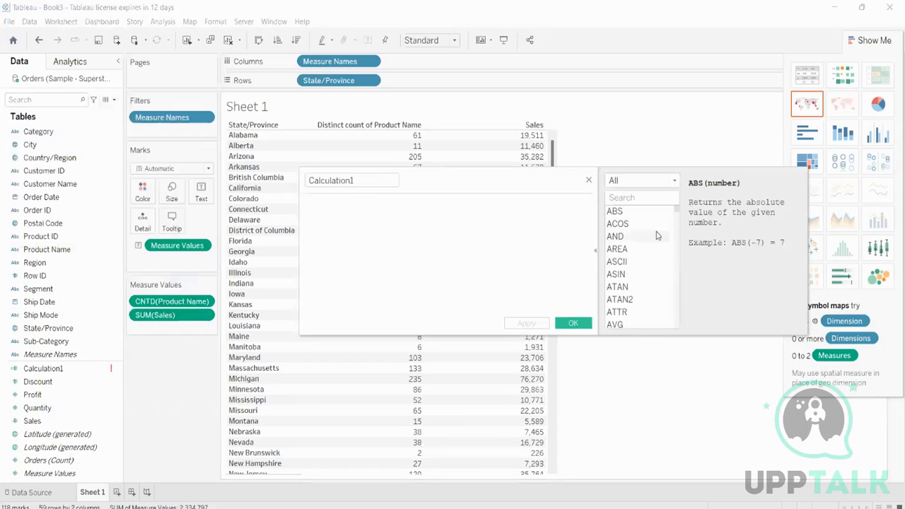
scroll(658, 237, "down", 10)
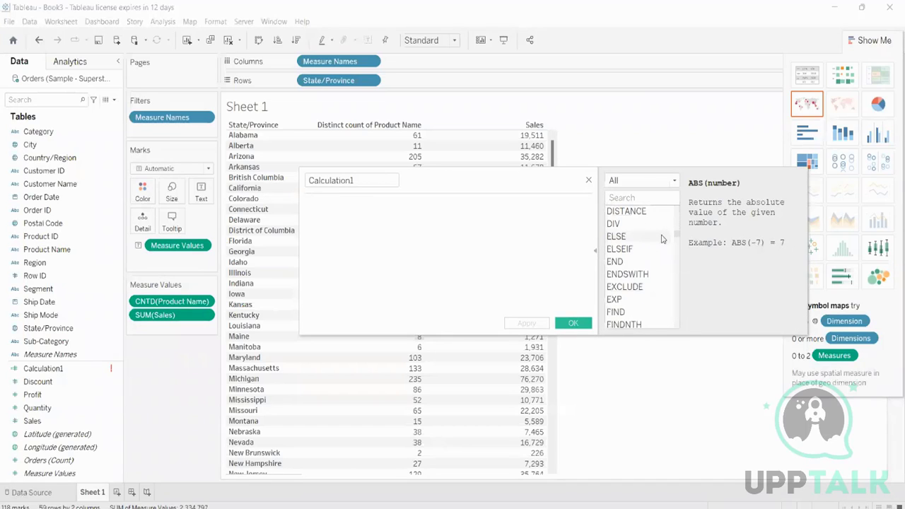
scroll(662, 239, "down", 8)
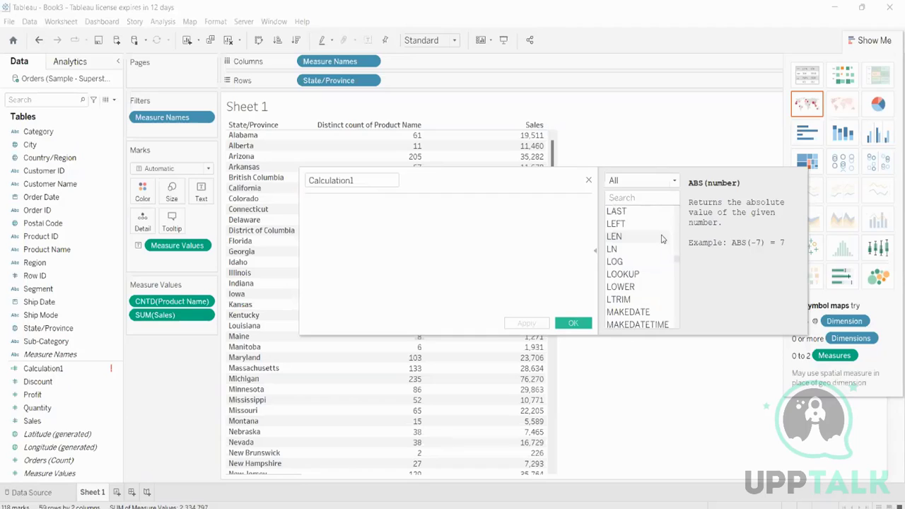
scroll(662, 239, "up", 18)
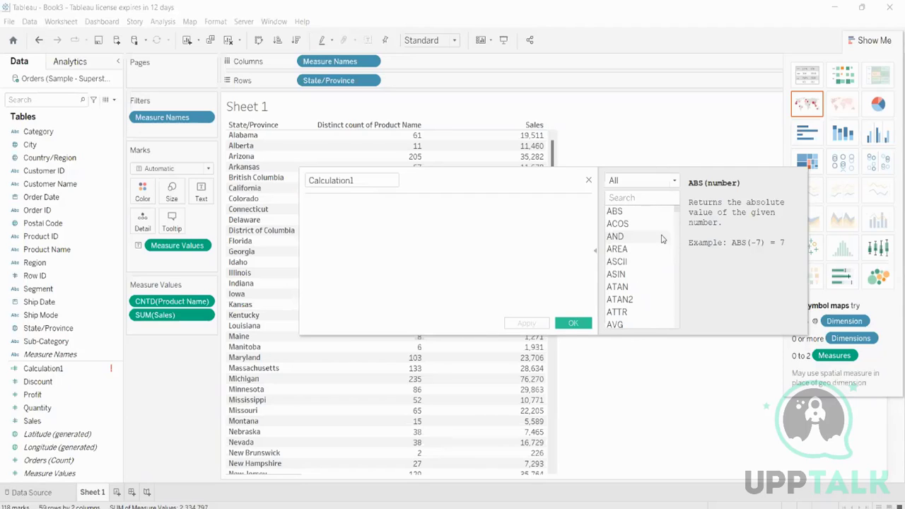
left_click(636, 236)
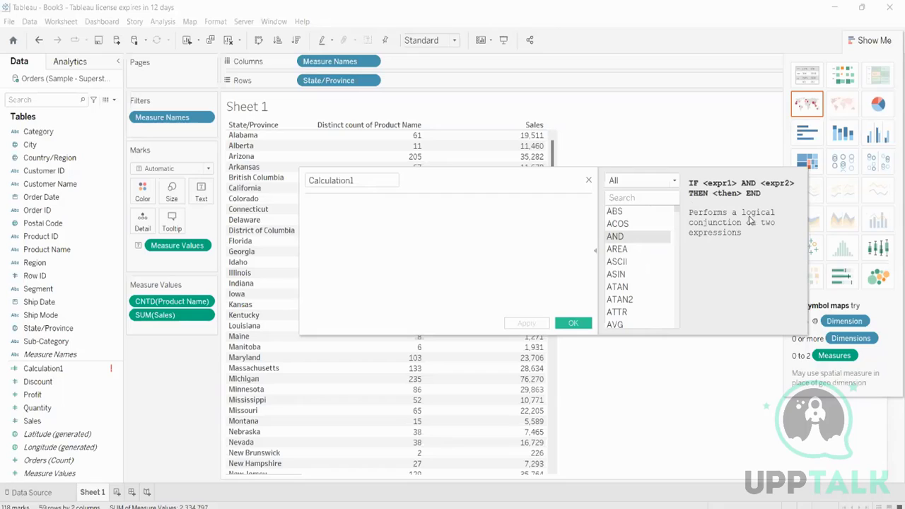
Search the function reference for SUM and insert the SUM function into the Calculation1 formula
left_click(649, 264)
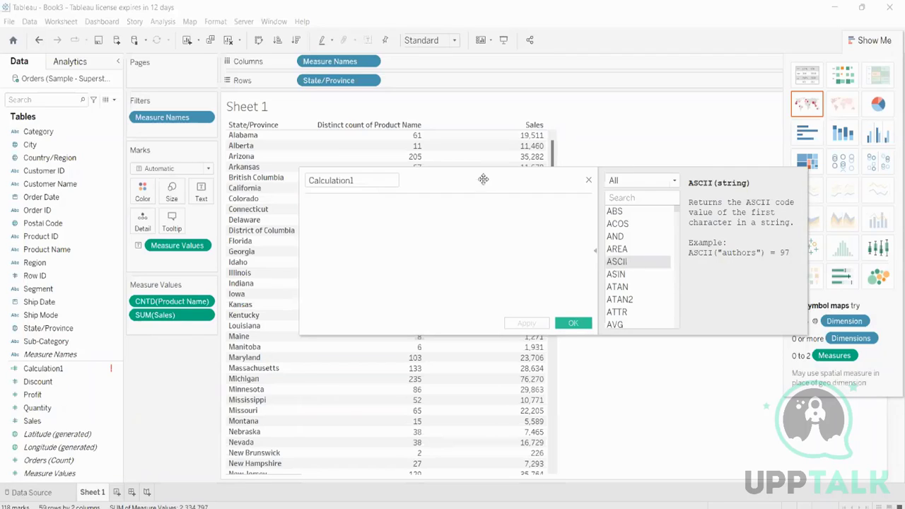
left_click(626, 201)
left_click(625, 200)
left_click(358, 206)
left_click(619, 198)
key("Caps_Lock")
type("SUM")
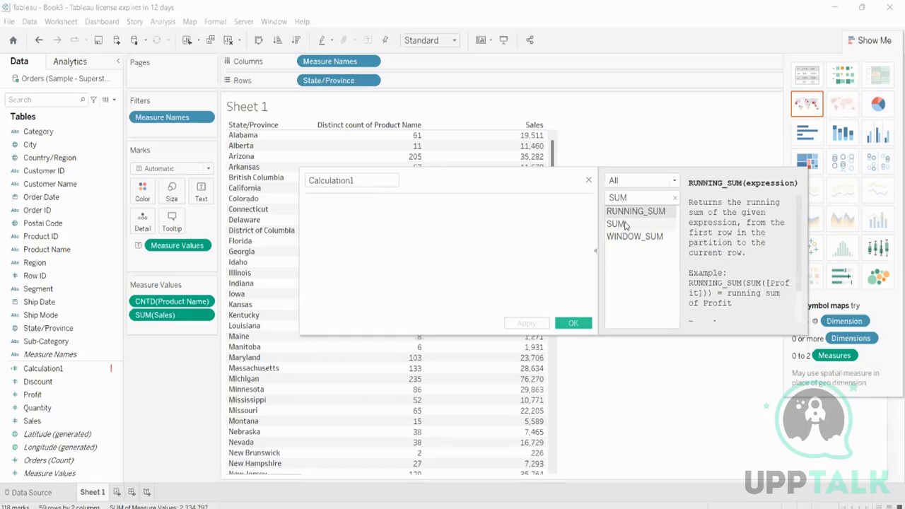
double_click(615, 224)
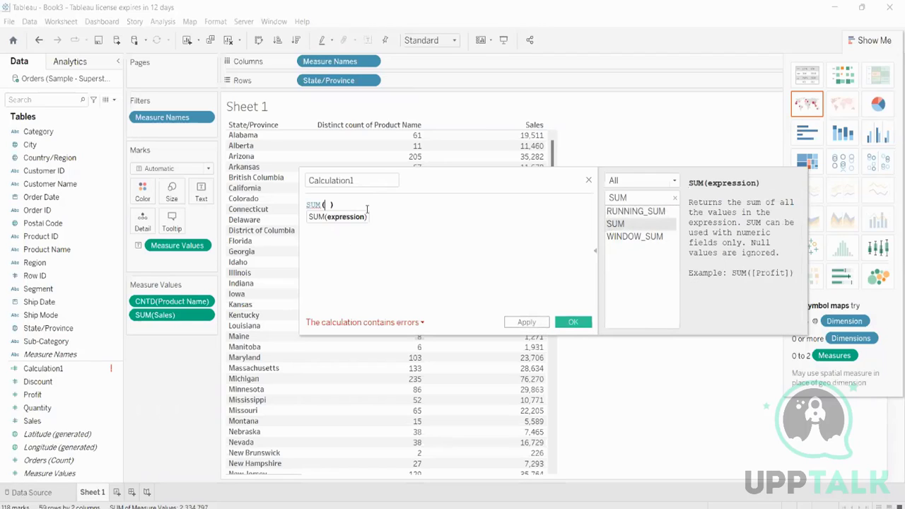
Fill the SUM function with the [Sales] field and add a division operator after it
left_click(325, 204)
key("Caps_Lock")
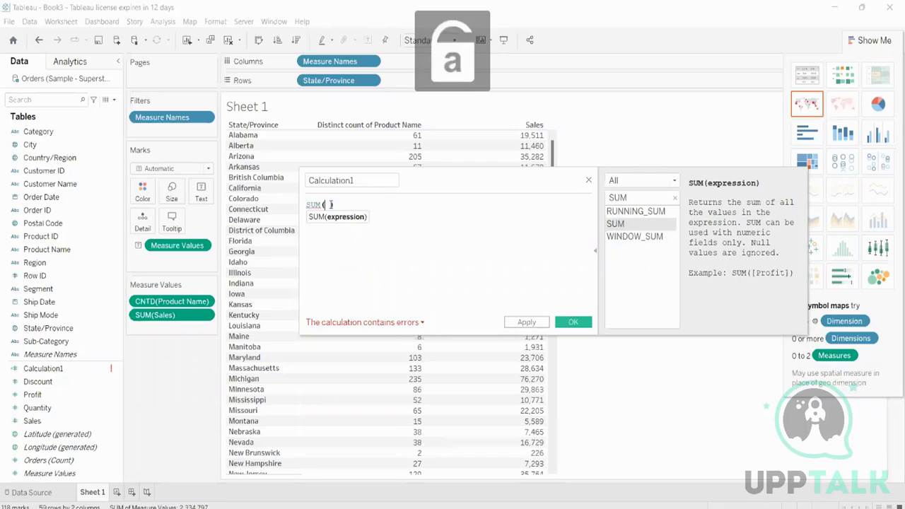
type("[sal")
key("Return")
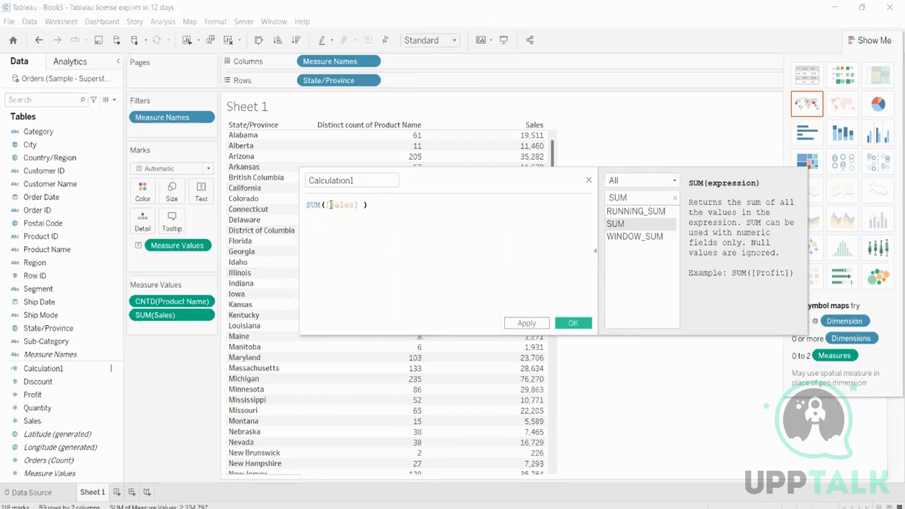
key("Left")
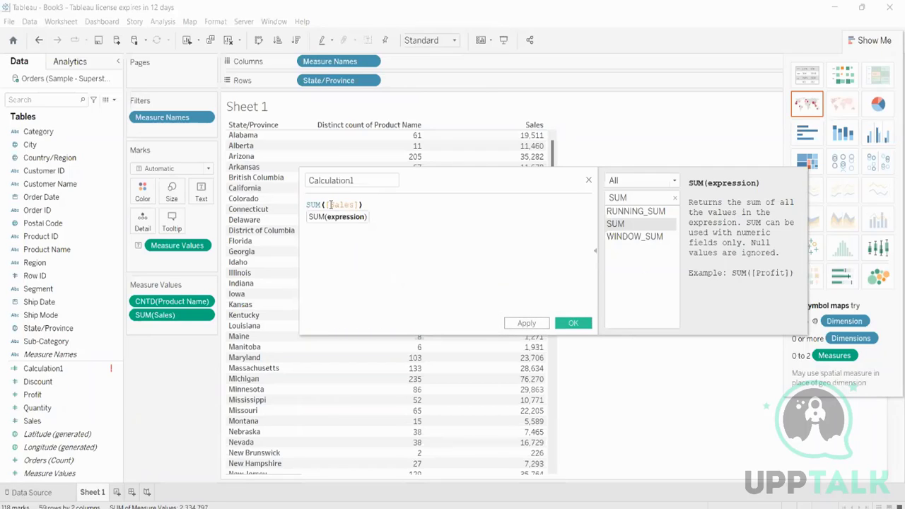
key("BackSpace")
key("Right")
type("/")
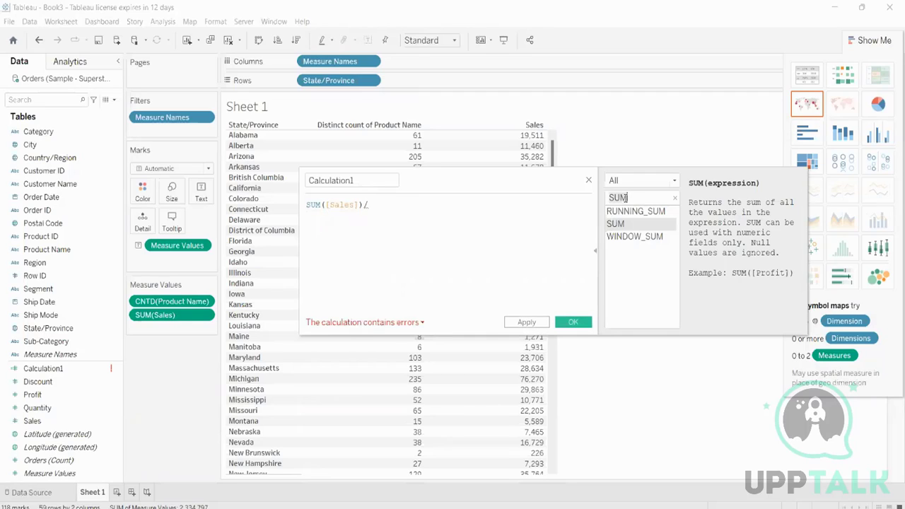
left_click(431, 203)
type("cou")
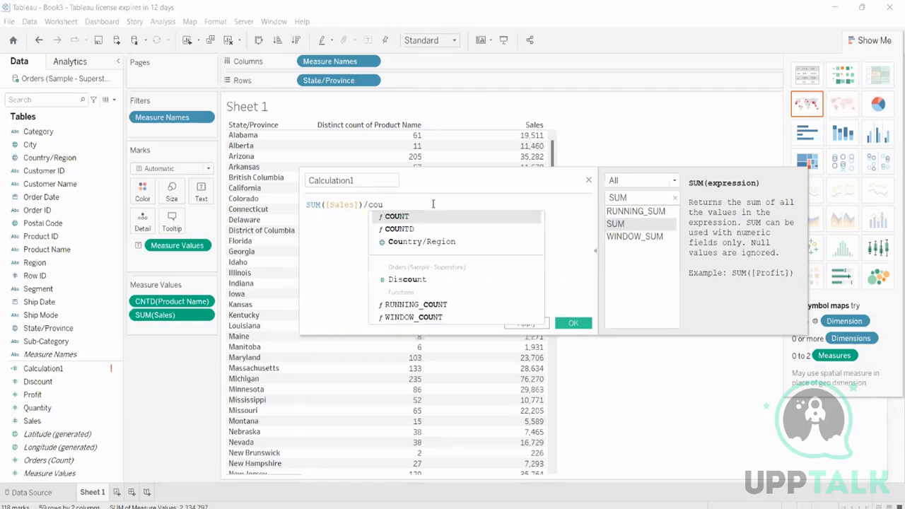
key("Escape")
key("BackSpace")
key("BackSpace")
key("BackSpace")
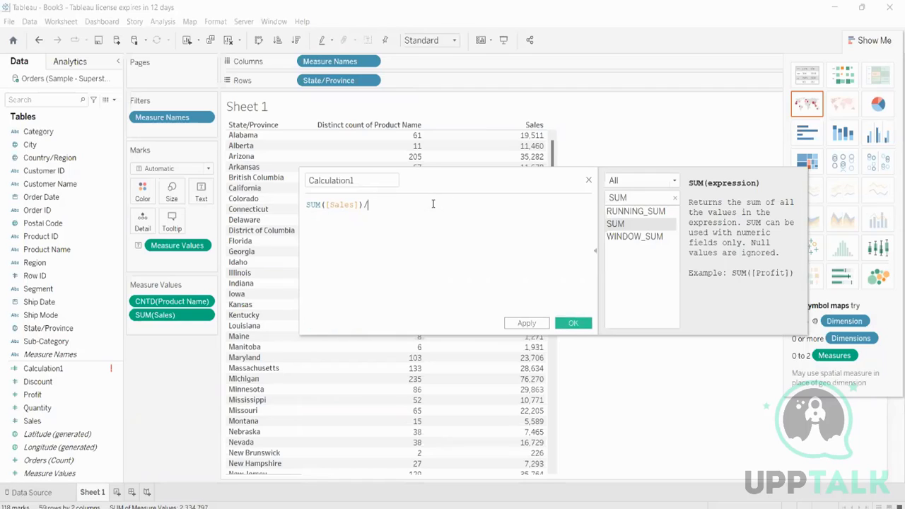
Search the function reference for COUN and insert the COUNTD function as the divisor
left_click(674, 197)
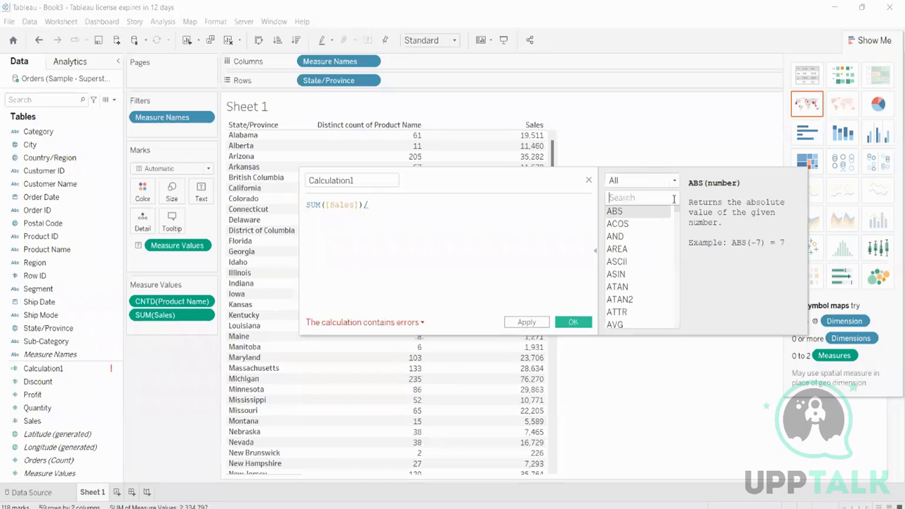
key("Caps_Lock")
type("COUN")
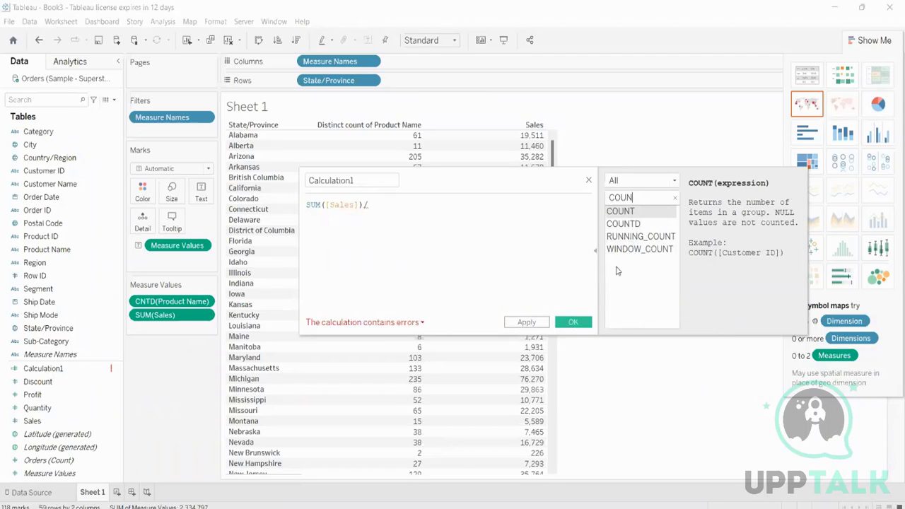
double_click(622, 224)
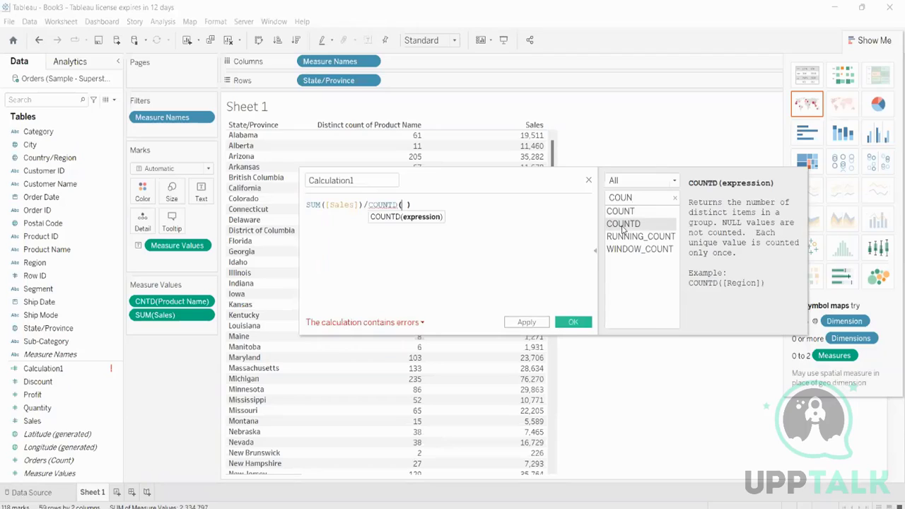
Complete the formula as SUM([Sales])/COUNTD([Product Name]) and save the calculation
type("PROD")
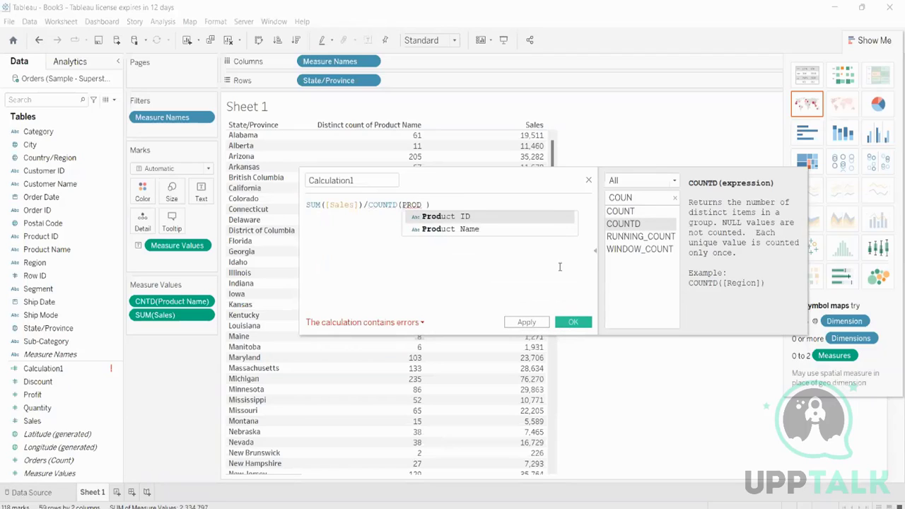
left_click(452, 229)
key("Left")
key("BackSpace")
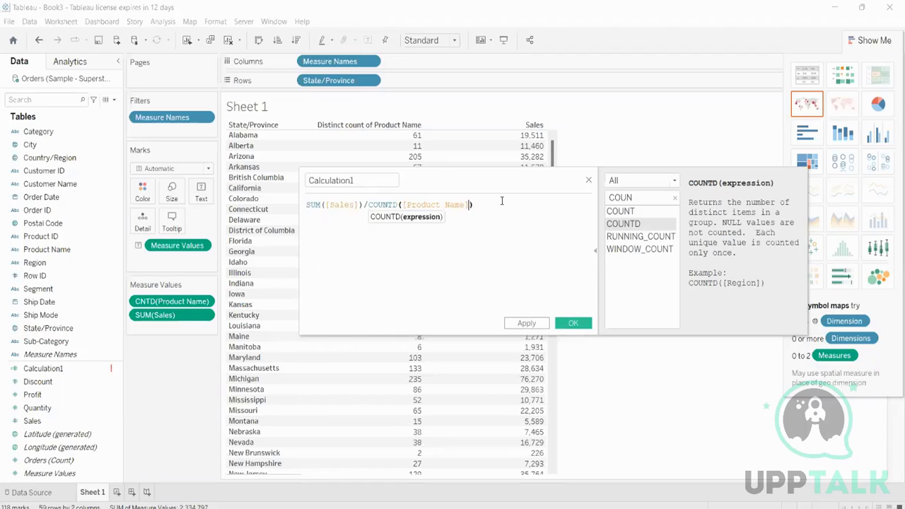
key("Right")
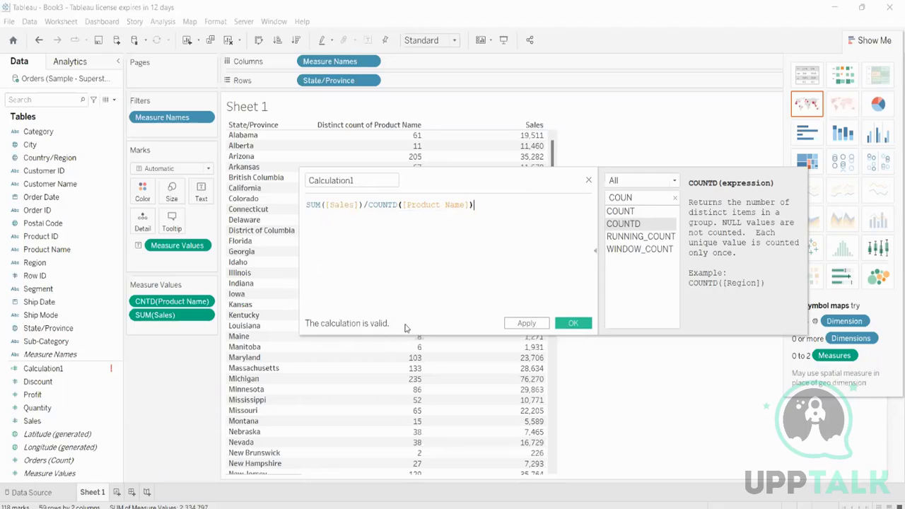
left_click(523, 323)
left_click(573, 328)
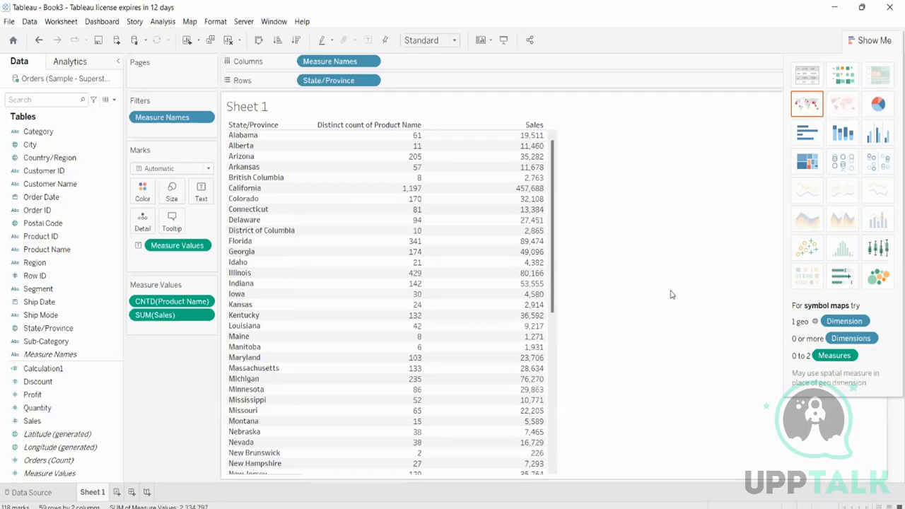
Reopen the Calculation1 field for editing and rename it Sales/Item Sold
left_click(70, 368)
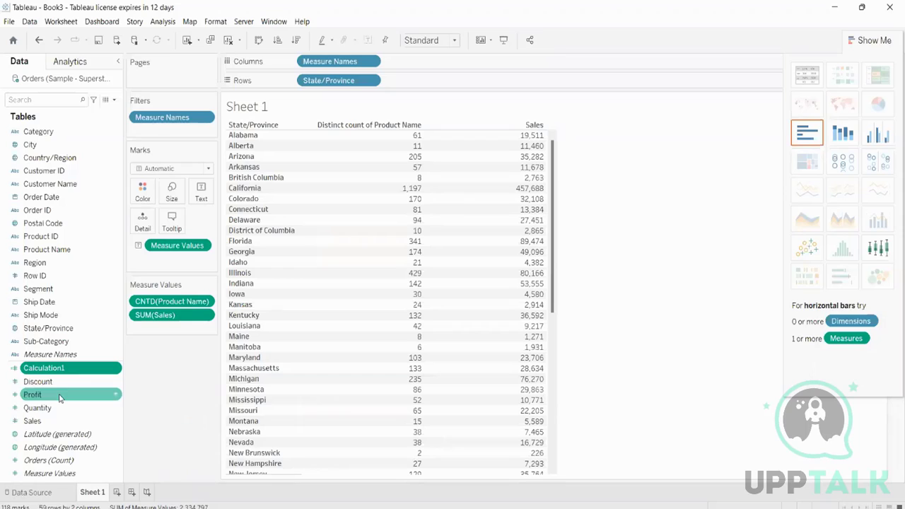
right_click(76, 368)
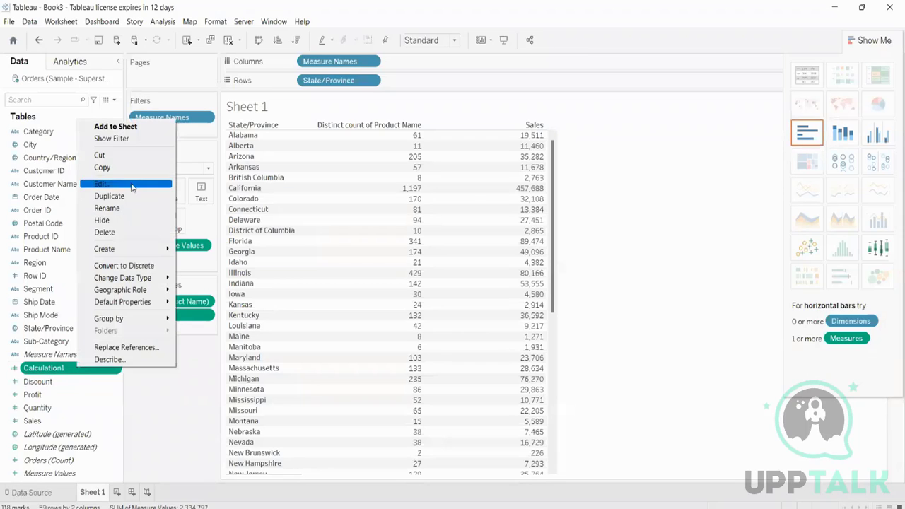
left_click(113, 183)
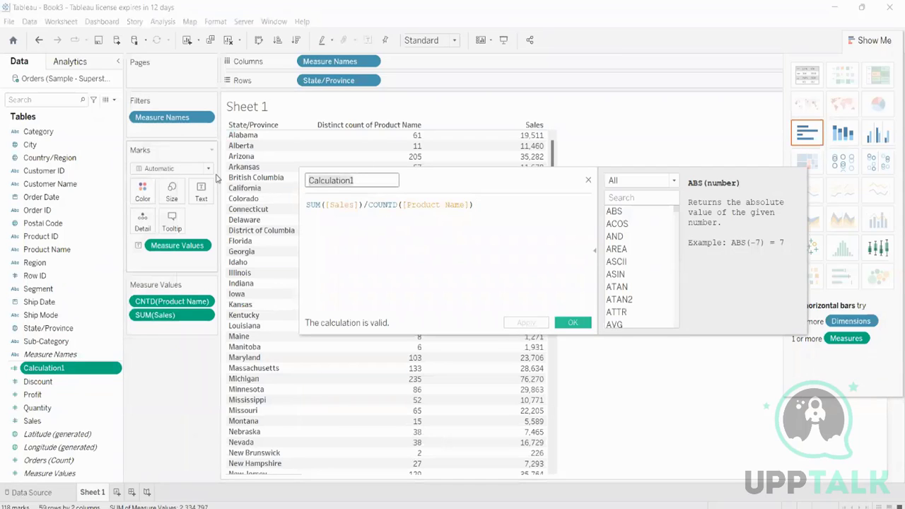
key("Caps_Lock")
key("Caps_Lock")
type("S")
key("Caps_Lock")
type("ales")
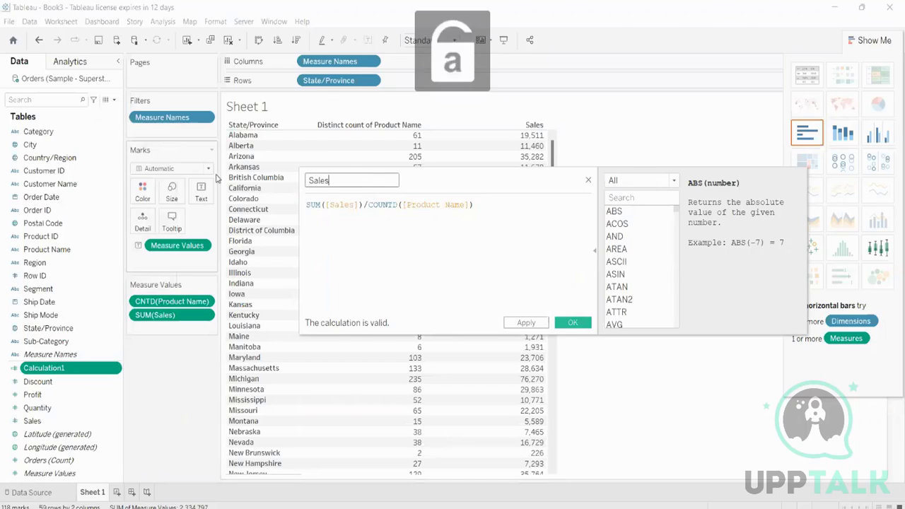
type("/")
key("Caps_Lock")
type("I")
key("Caps_Lock")
type("tem")
key("Caps_Lock")
type("S")
key("Caps_Lock")
type("old")
left_click(561, 322)
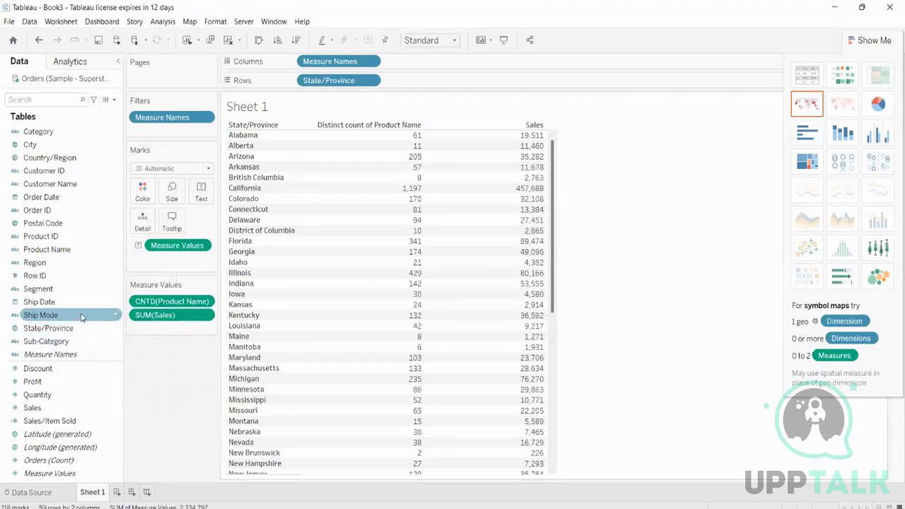
left_click(72, 422)
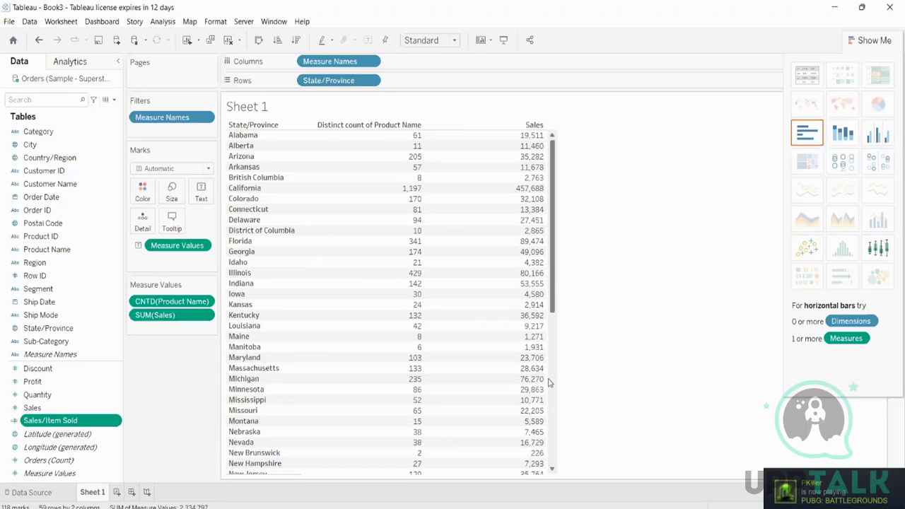
left_click(709, 508)
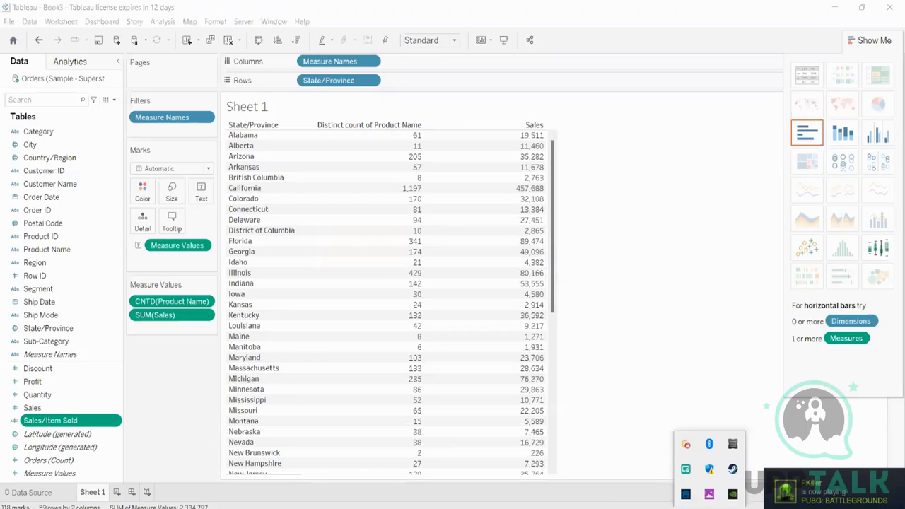
right_click(732, 468)
left_click(736, 472)
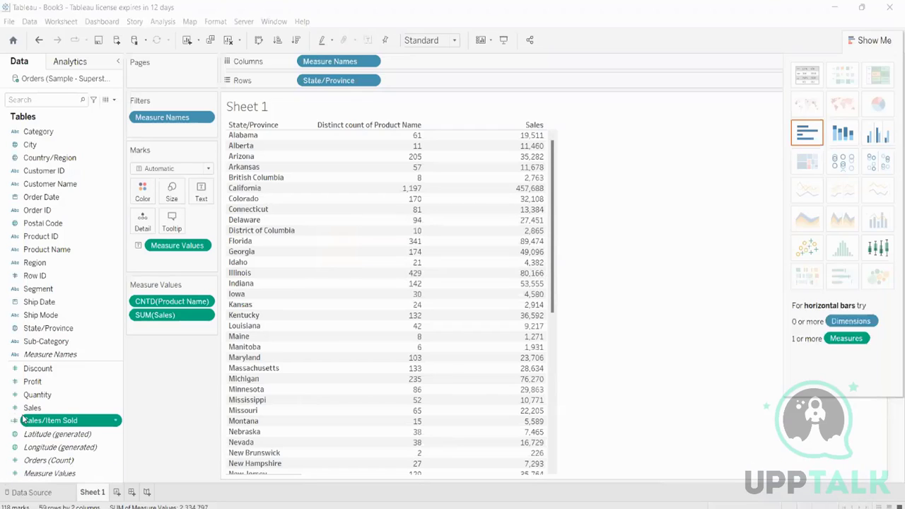
Replace the distinct count of Product Name and Sales with Sales/Item Sold as the text value for each State/Province
left_click_drag(174, 305, 83, 328)
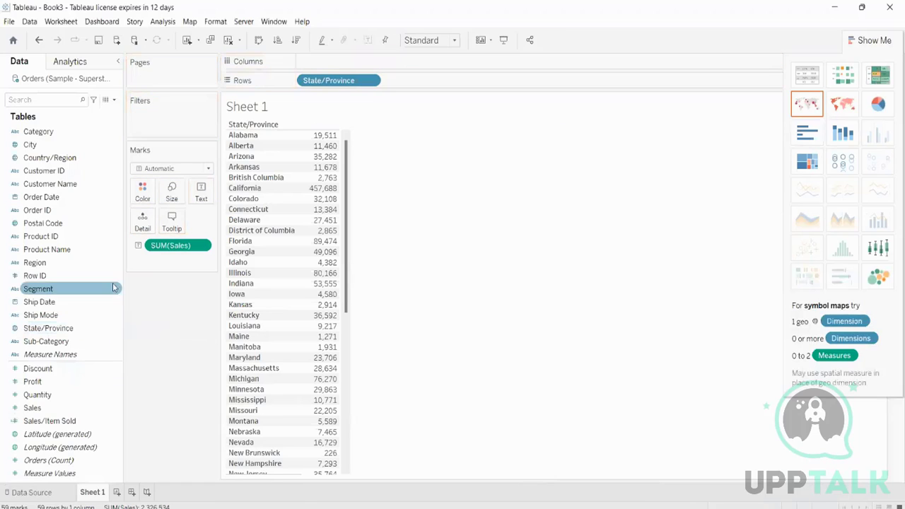
left_click_drag(177, 245, 17, 316)
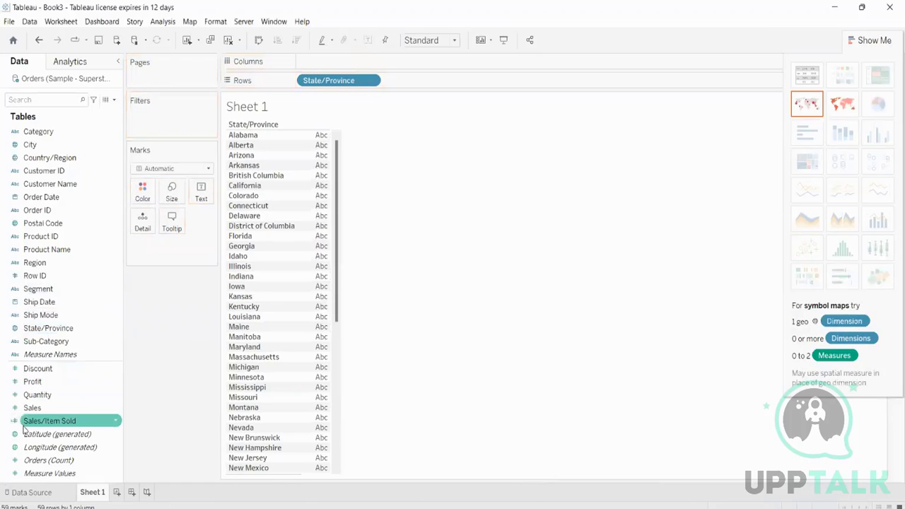
left_click_drag(48, 422, 191, 197)
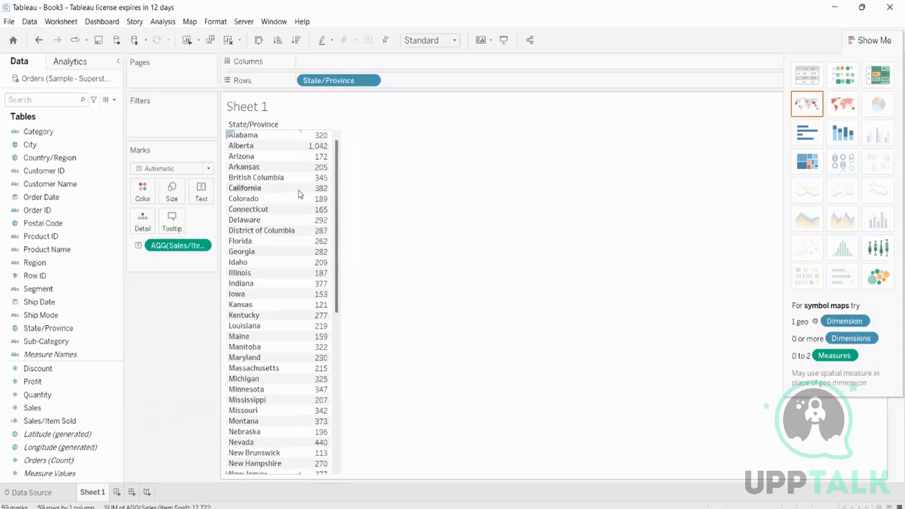
mouse_move(314, 141)
mouse_move(315, 167)
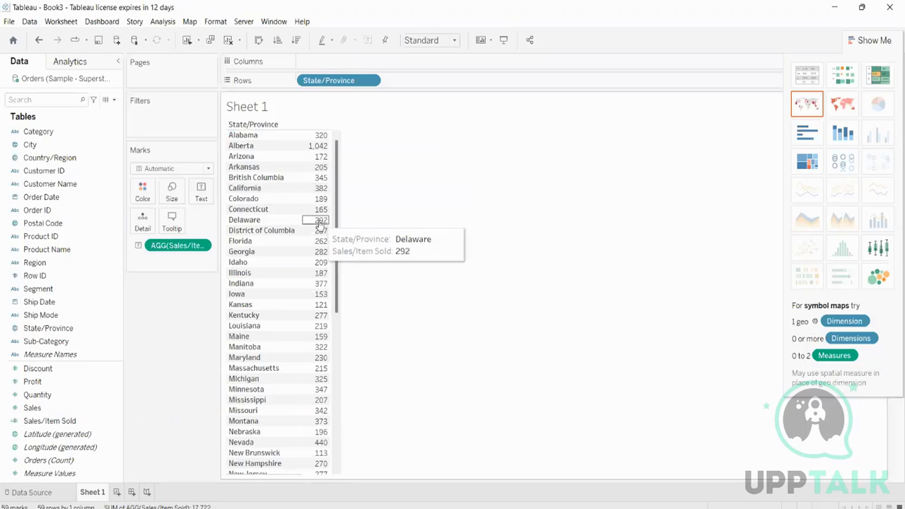
mouse_move(320, 241)
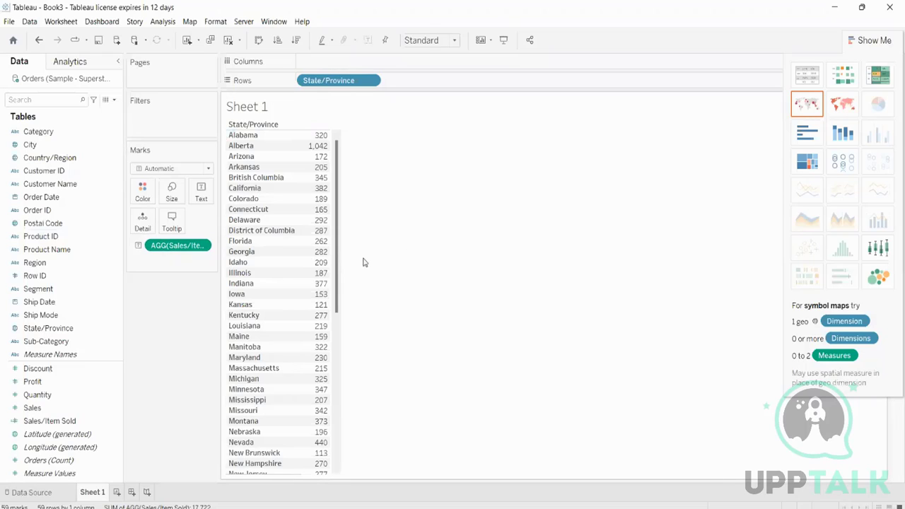
Try showing Sales/Item Sold as color in the State/Province table and return it to text
left_click(78, 262)
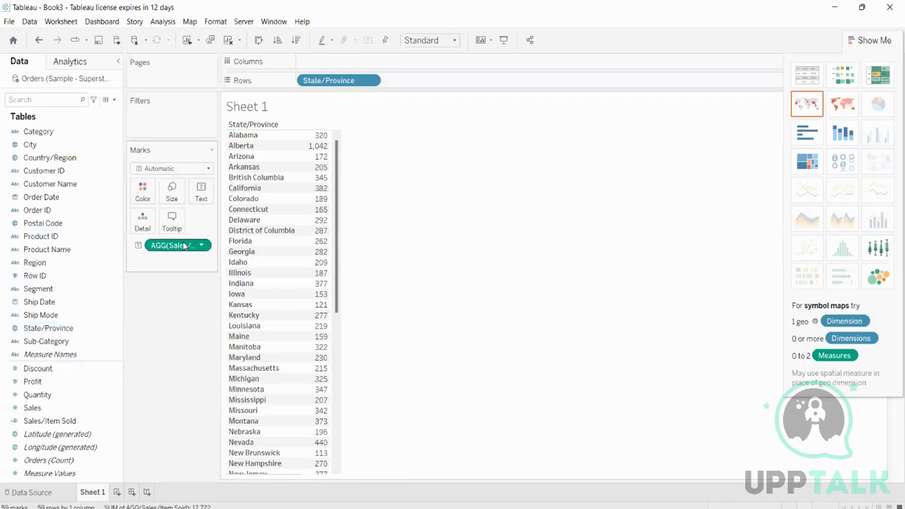
left_click_drag(182, 249, 142, 192)
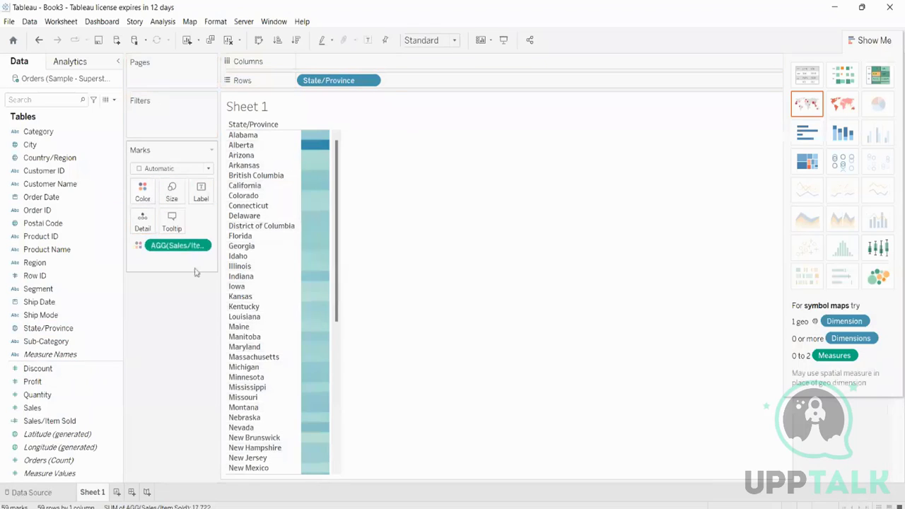
left_click_drag(188, 248, 201, 192)
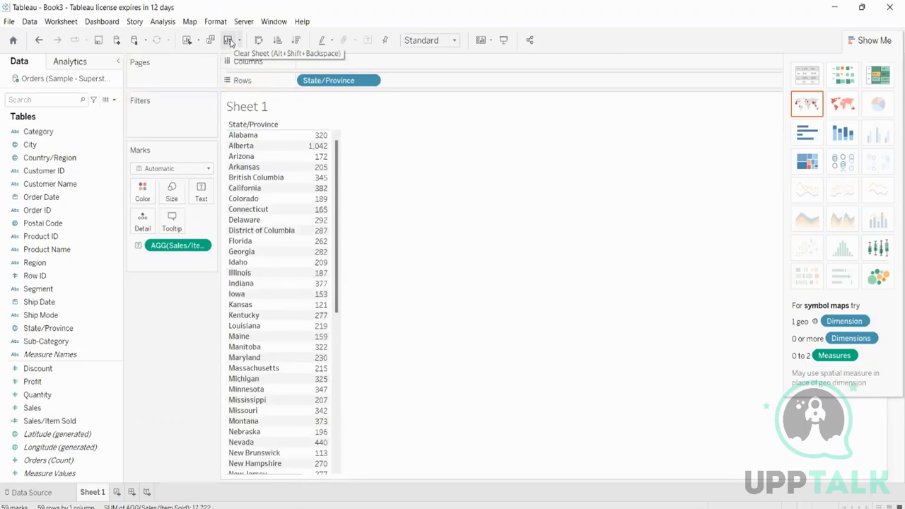
Clear Sheet 1 and place the Customer Name dimension on the rows
left_click(229, 41)
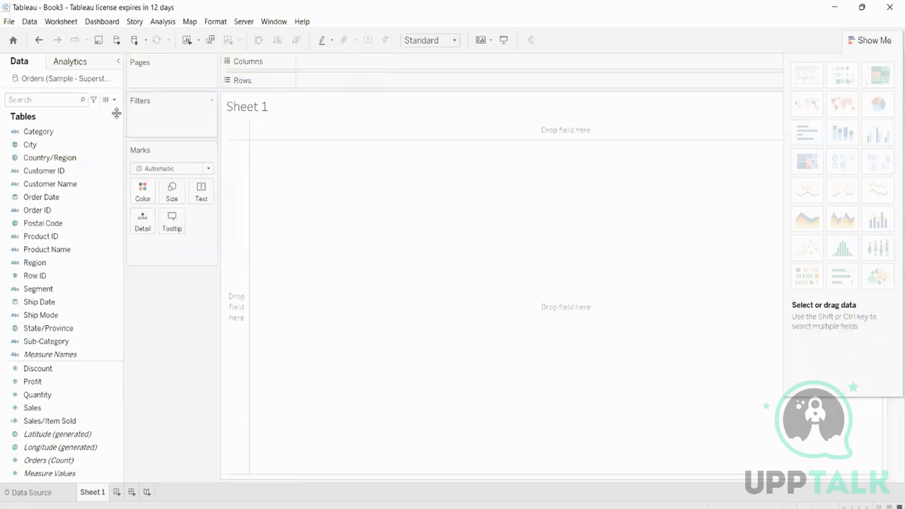
left_click(51, 185)
left_click_drag(51, 187, 372, 79)
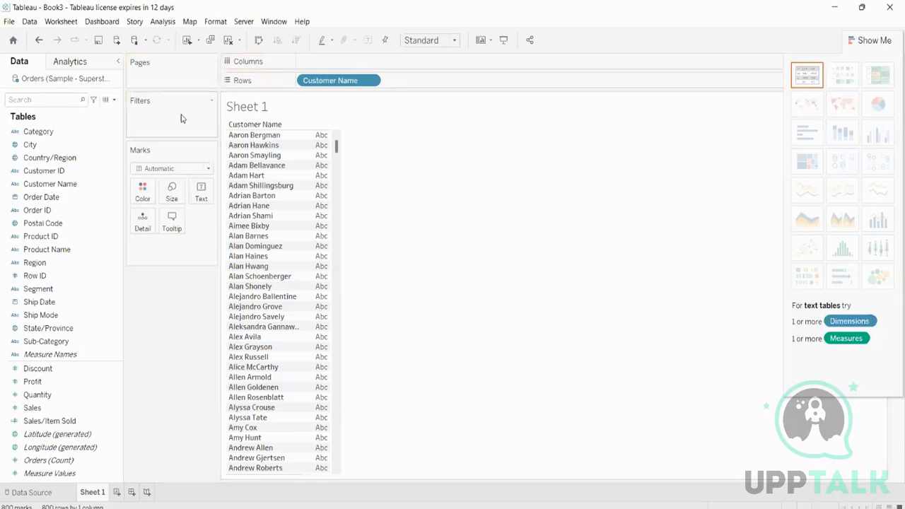
left_click(69, 302)
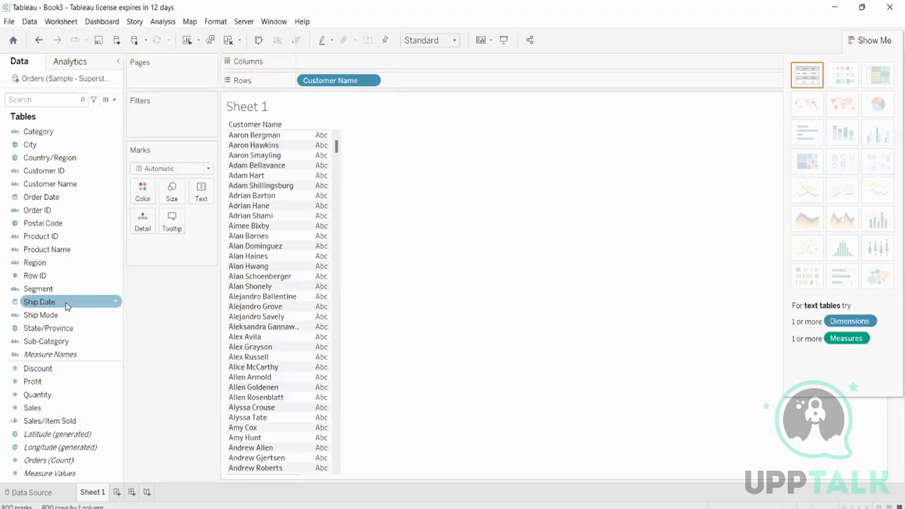
Try filtering Customer Name from its value list, selecting all and no customers, and cancel the filter
left_click(32, 193)
left_click_drag(30, 185, 164, 126)
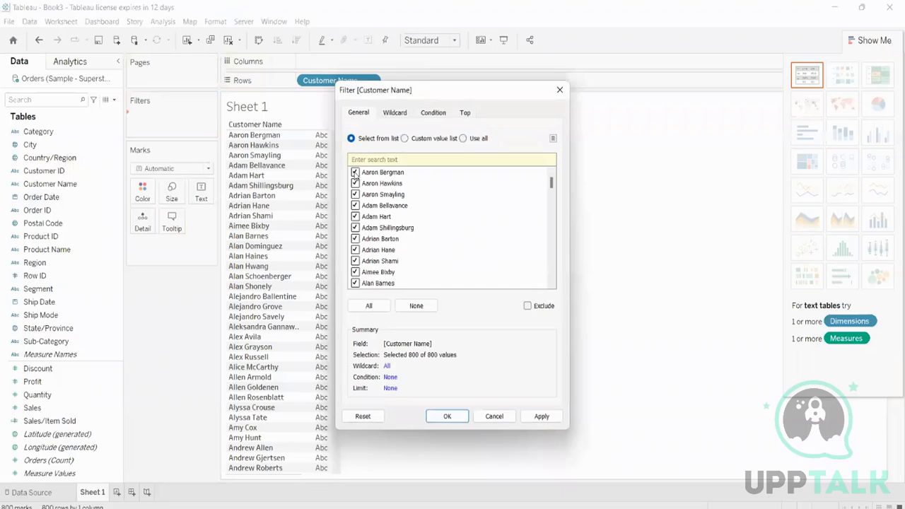
left_click(369, 306)
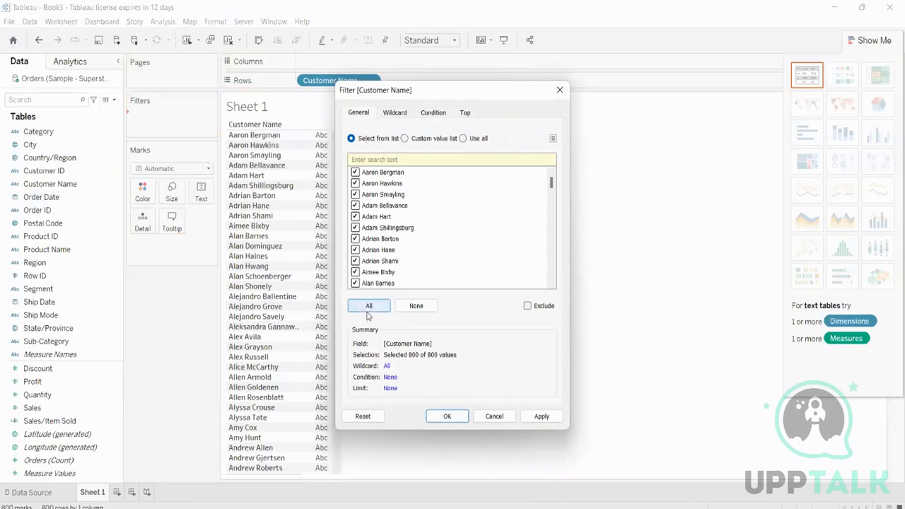
left_click(410, 305)
scroll(364, 251, "down", 6)
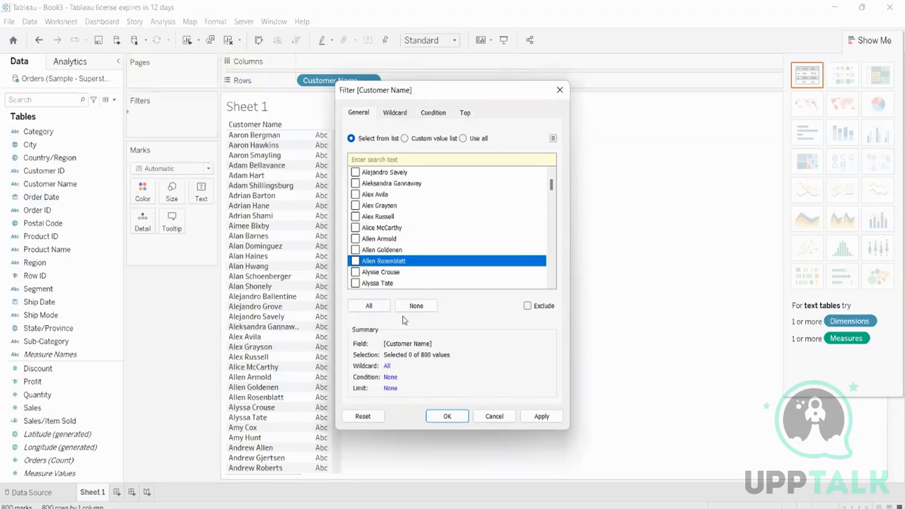
left_click(494, 417)
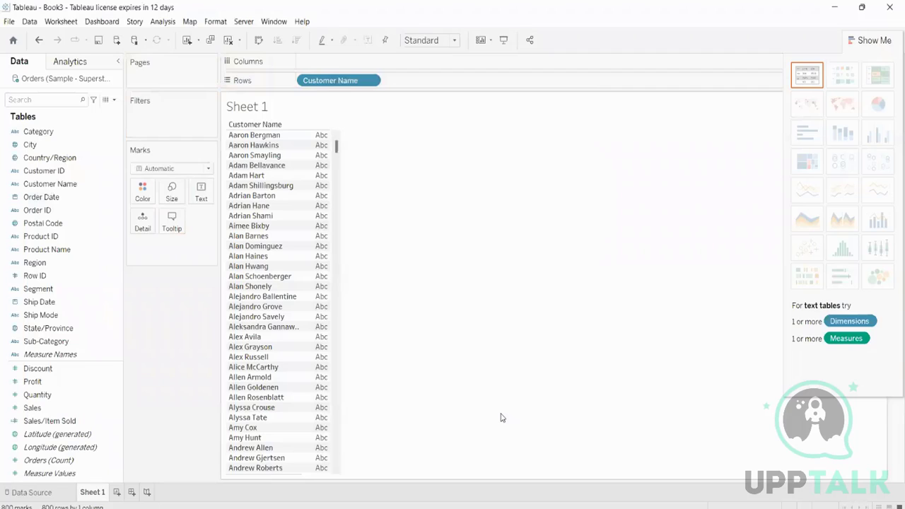
Undo the placement of Customer Name and put the dimension back on the rows
key("ctrl+z")
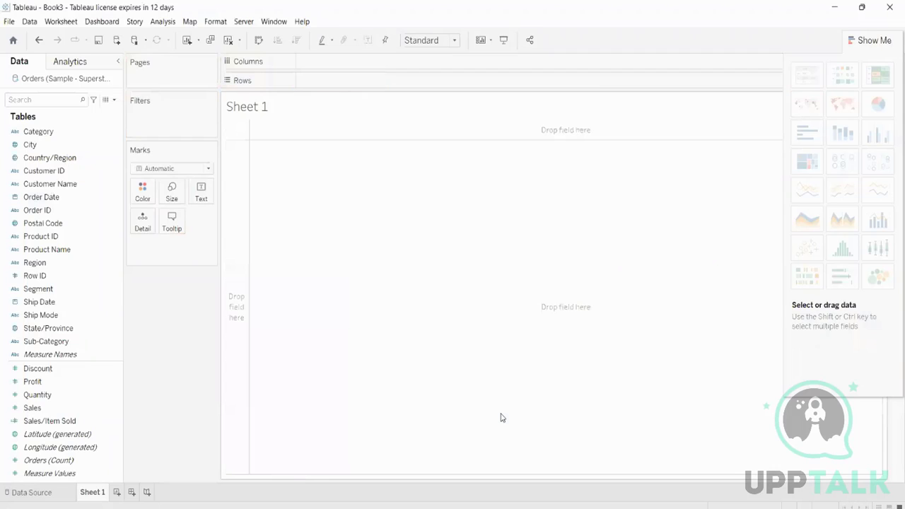
left_click(84, 294)
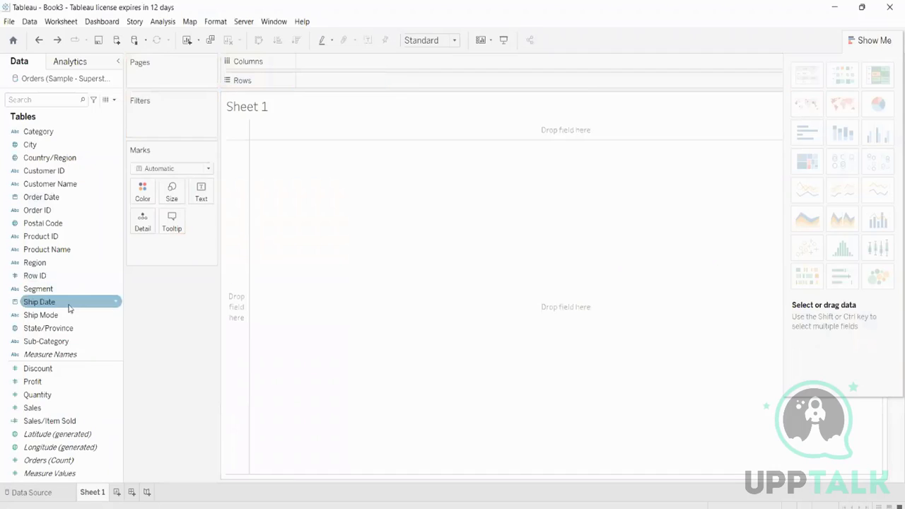
left_click_drag(64, 183, 362, 79)
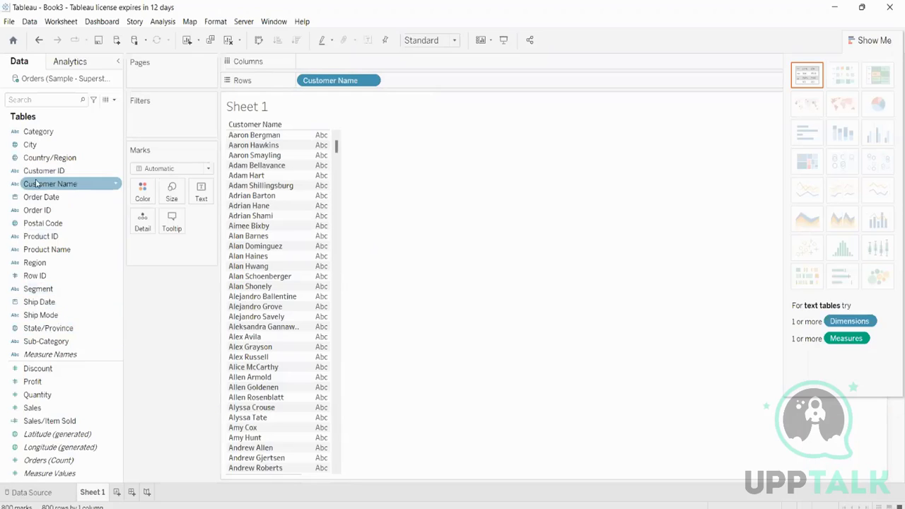
Examine the Wildcard and Condition options of a Customer Name filter and close it without applying
left_click_drag(39, 183, 141, 104)
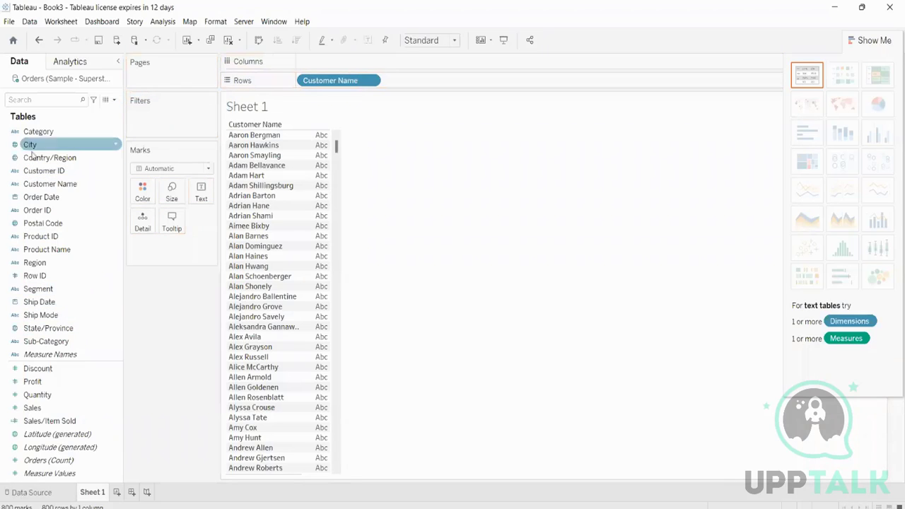
left_click_drag(42, 184, 141, 127)
left_click(391, 112)
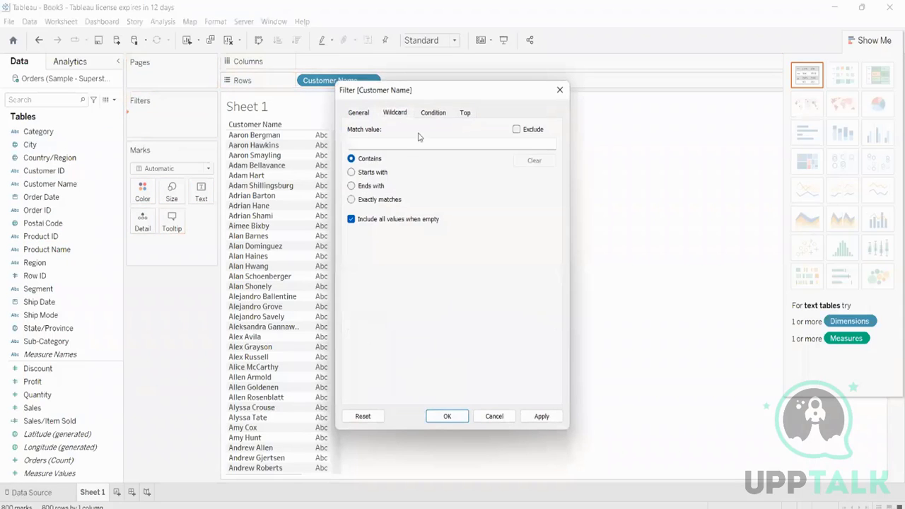
left_click(358, 174)
left_click(437, 114)
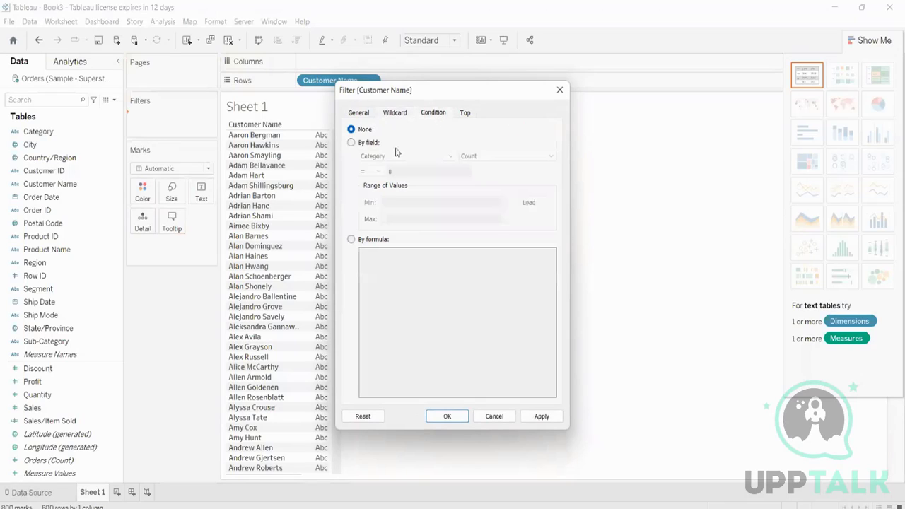
left_click(557, 90)
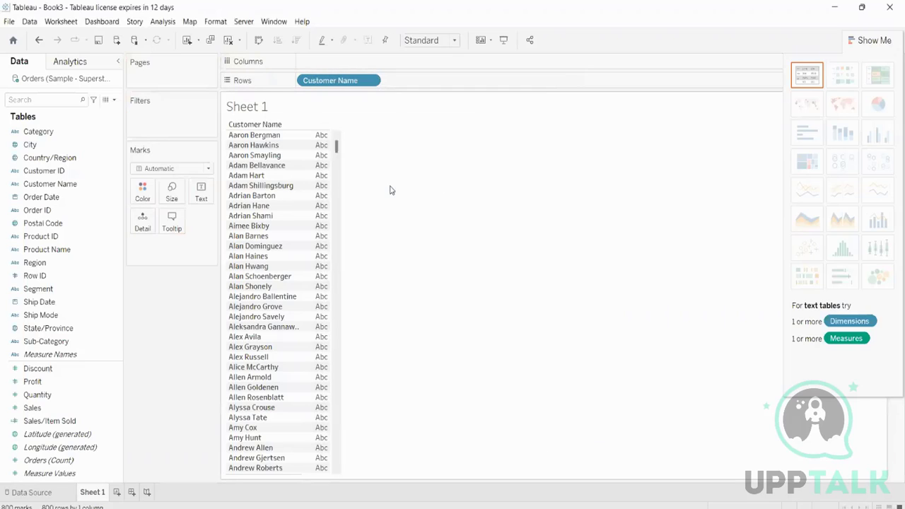
left_click(59, 237)
right_click(58, 237)
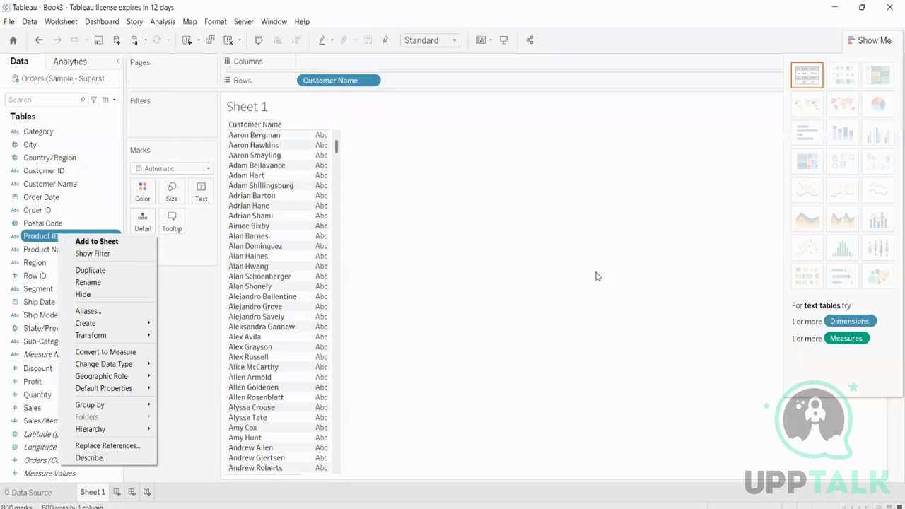
left_click(566, 274)
Create a new calculated field based on the Customer Name dimension
left_click(99, 188)
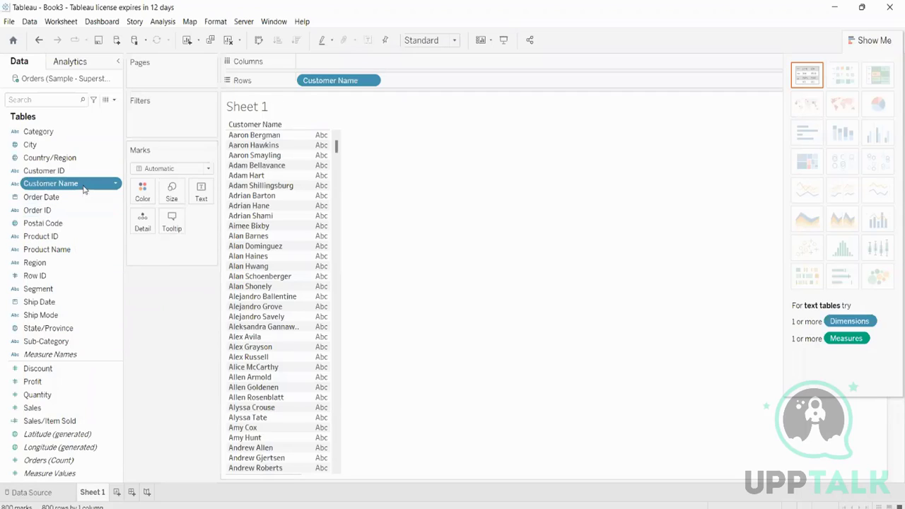
right_click(84, 188)
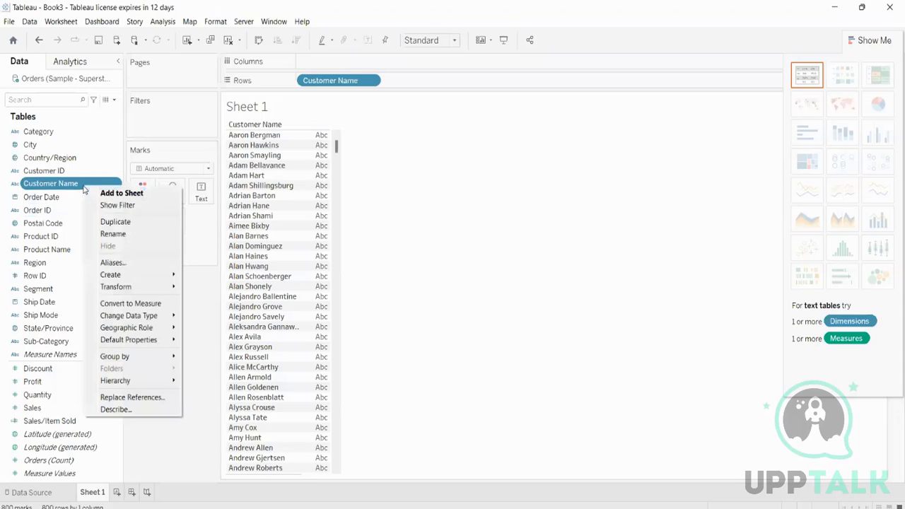
right_click(70, 188)
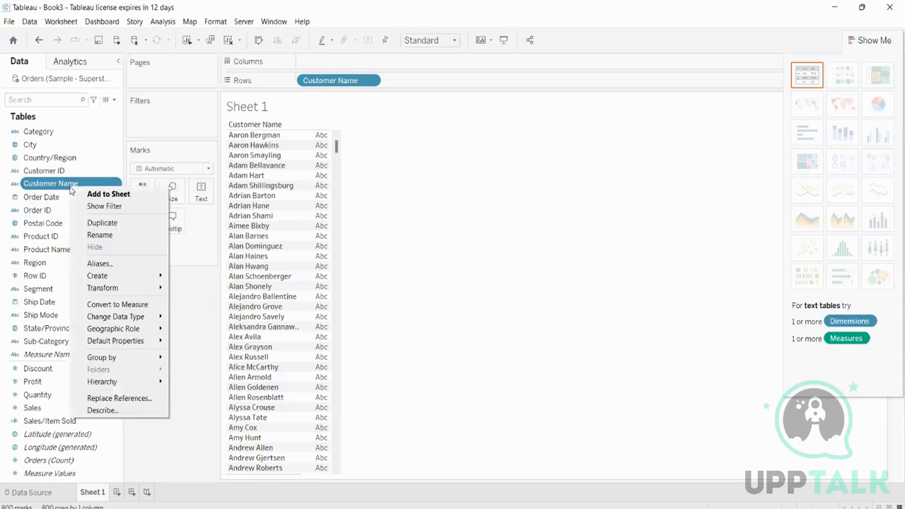
mouse_move(122, 276)
left_click(201, 275)
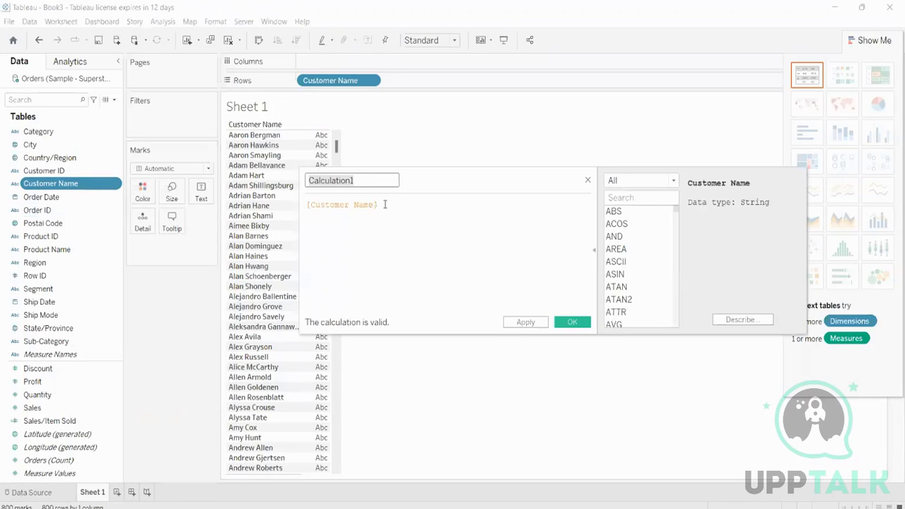
Search the function list for "st" and insert the STARTSWITH function into the formula
left_click_drag(386, 204, 303, 205)
left_click(394, 205)
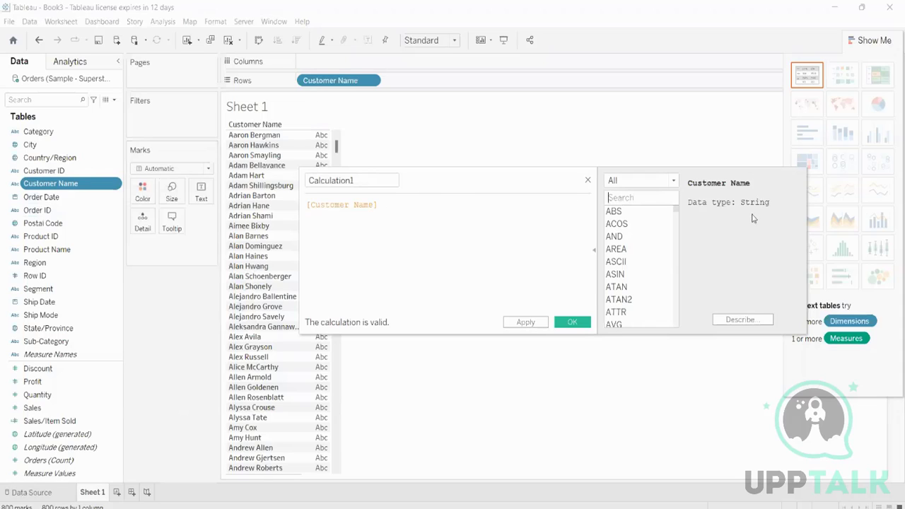
type("st")
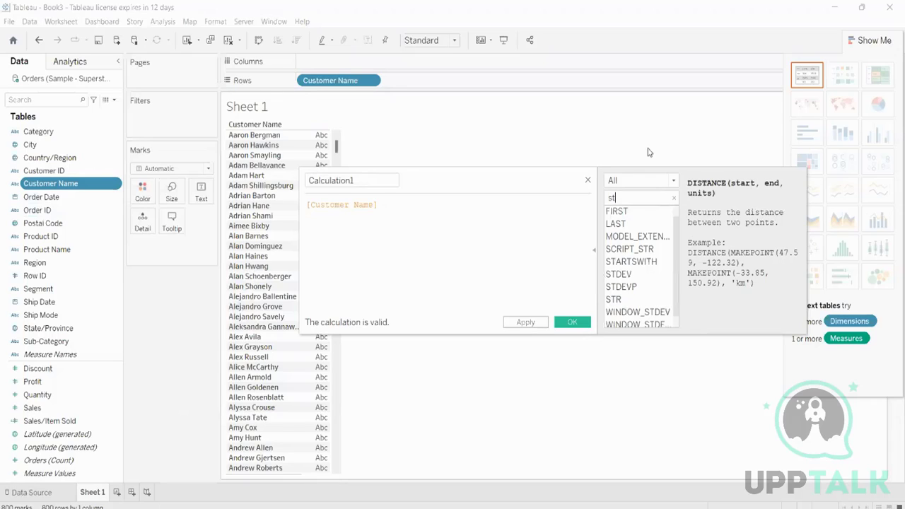
left_click(653, 260)
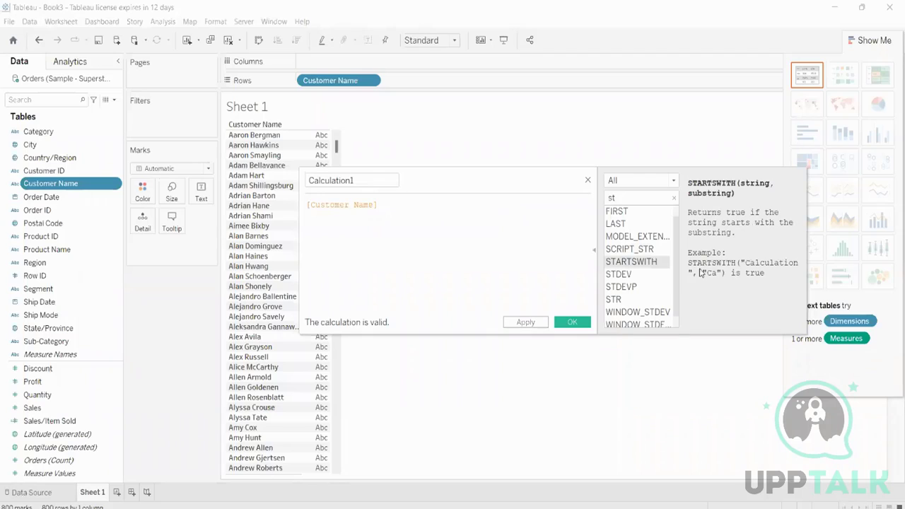
double_click(654, 261)
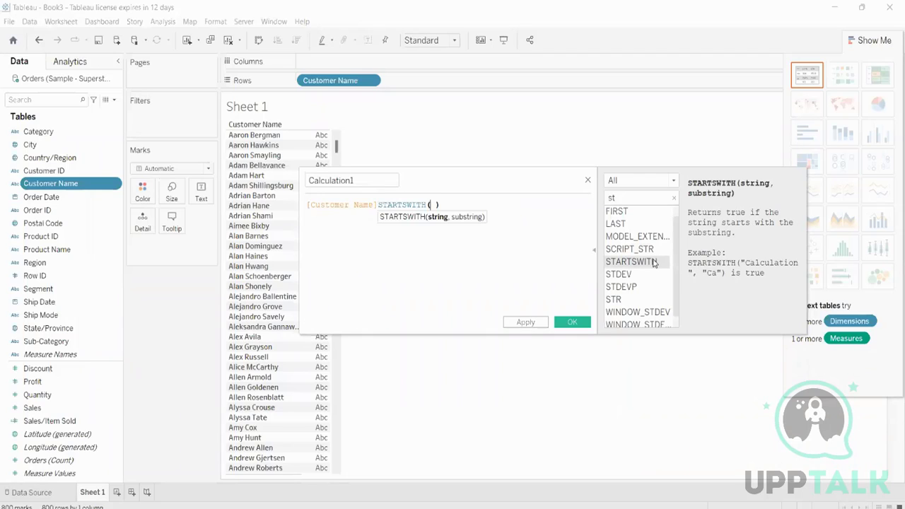
Move [Customer Name] inside the STARTSWITH parentheses as the string argument
left_click(309, 205)
left_click_drag(309, 205, 378, 205)
key("ctrl+c")
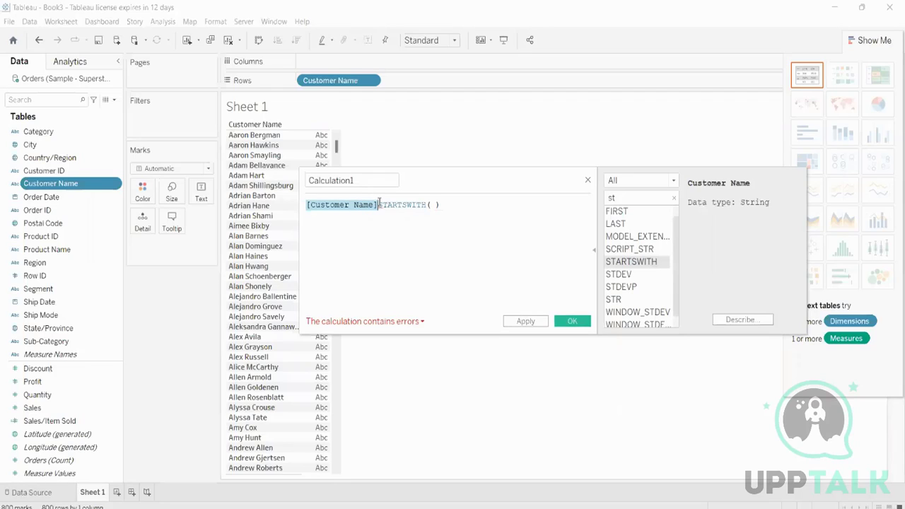
key("BackSpace")
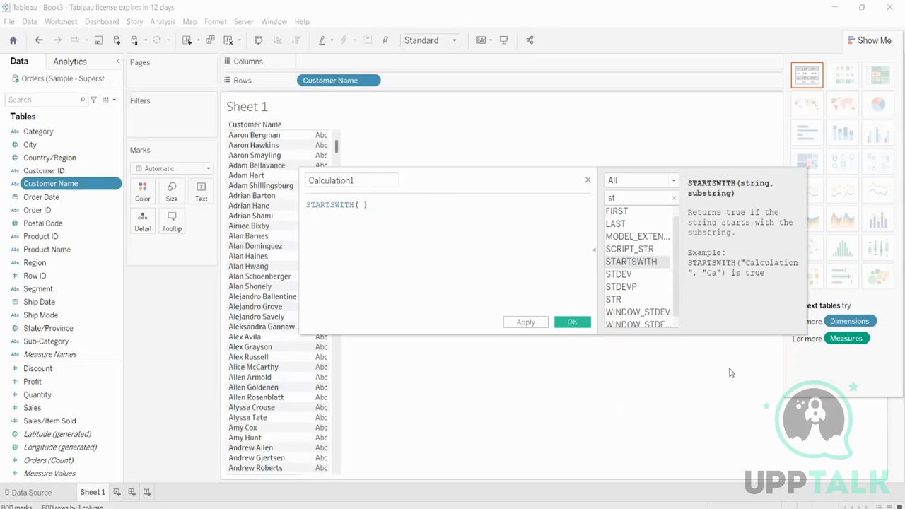
left_click(363, 205)
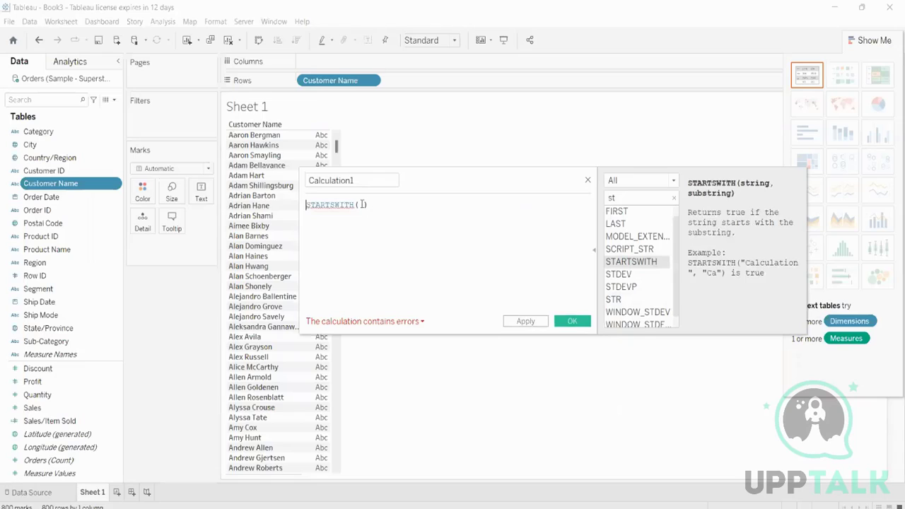
key("ctrl+v")
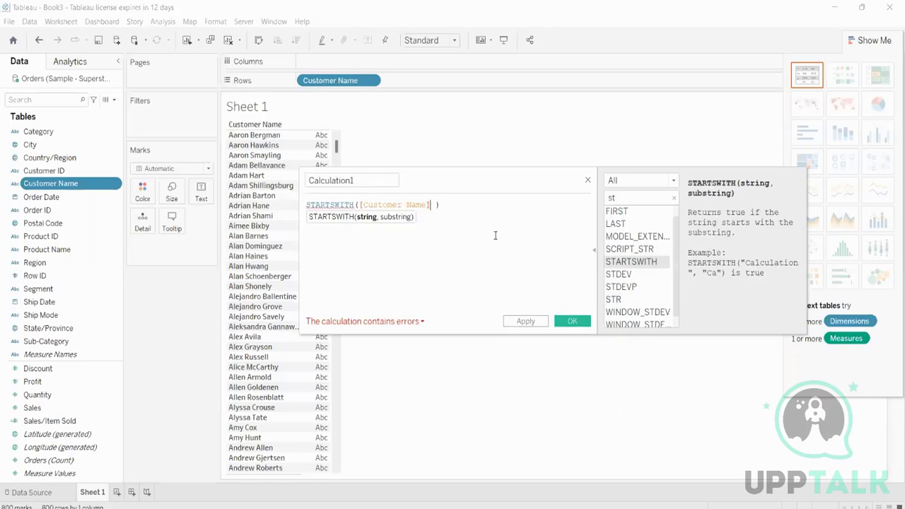
Add 's' as the substring to complete STARTSWITH([Customer Name],'s' ) and save the calculated field
type(",")
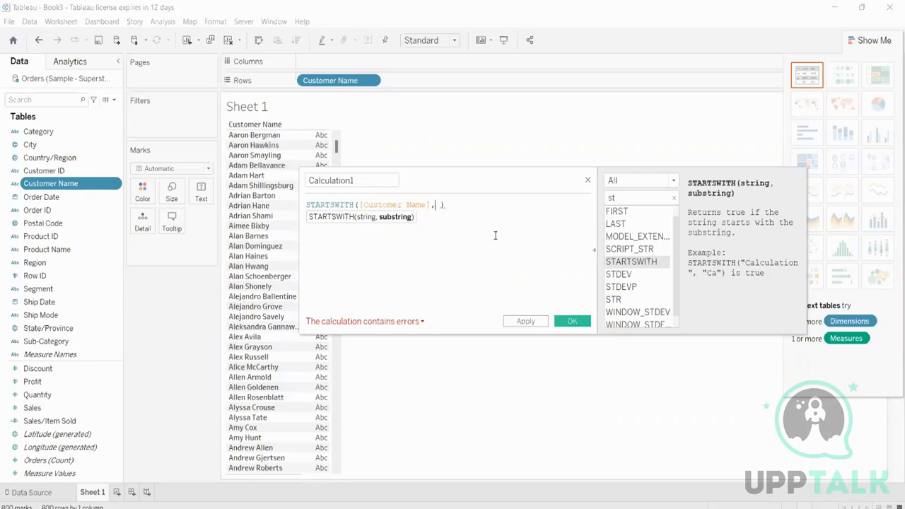
type("'s")
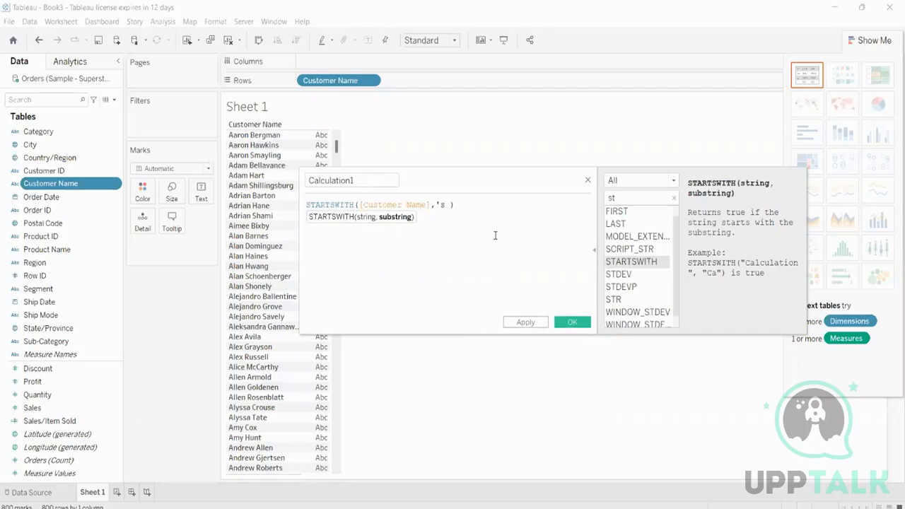
type("'")
left_click(470, 267)
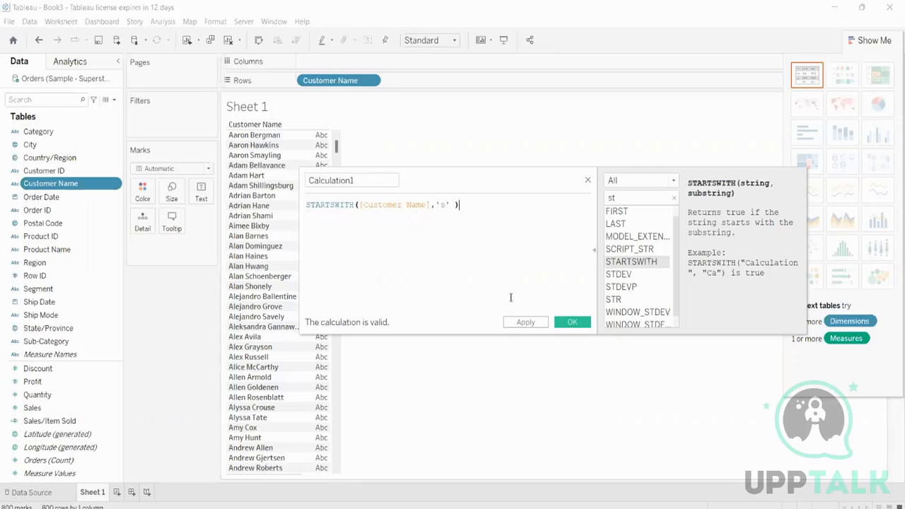
left_click(540, 323)
left_click(571, 324)
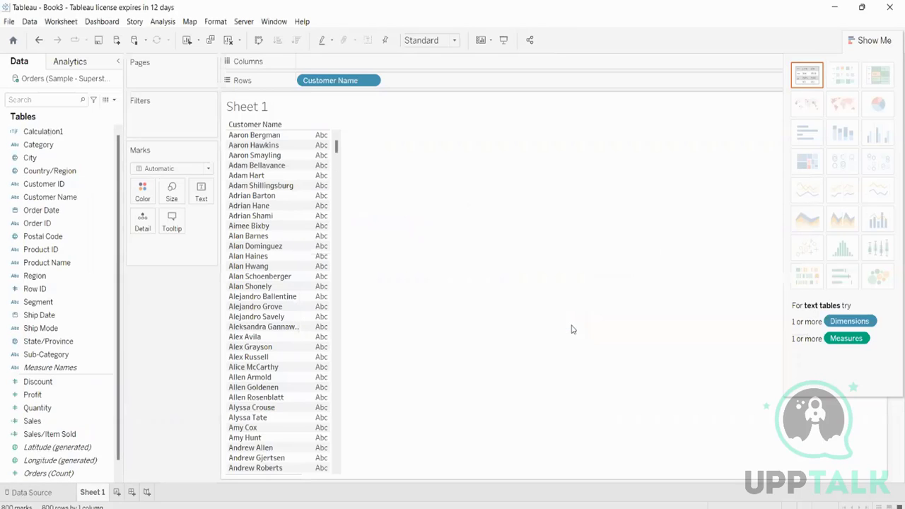
Reopen the Calculation1 field to review its STARTSWITH formula and close the editor
left_click(44, 369)
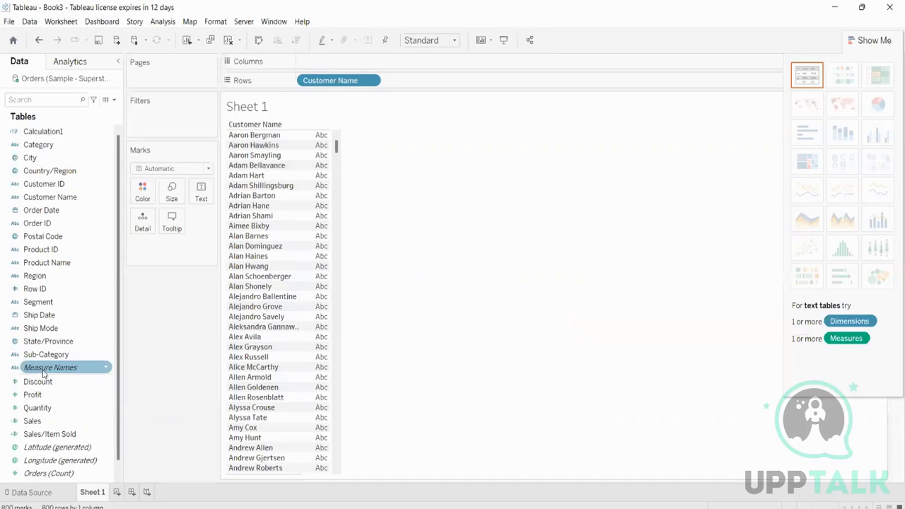
left_click(55, 434)
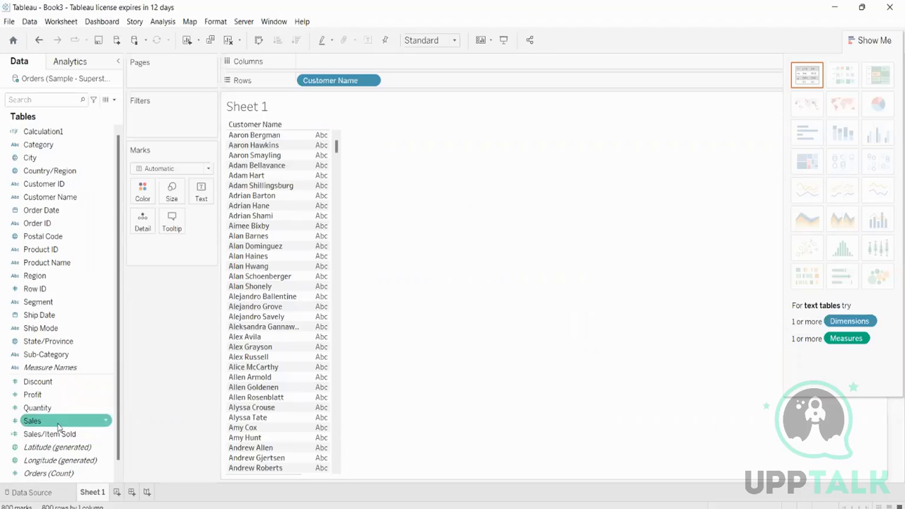
right_click(72, 139)
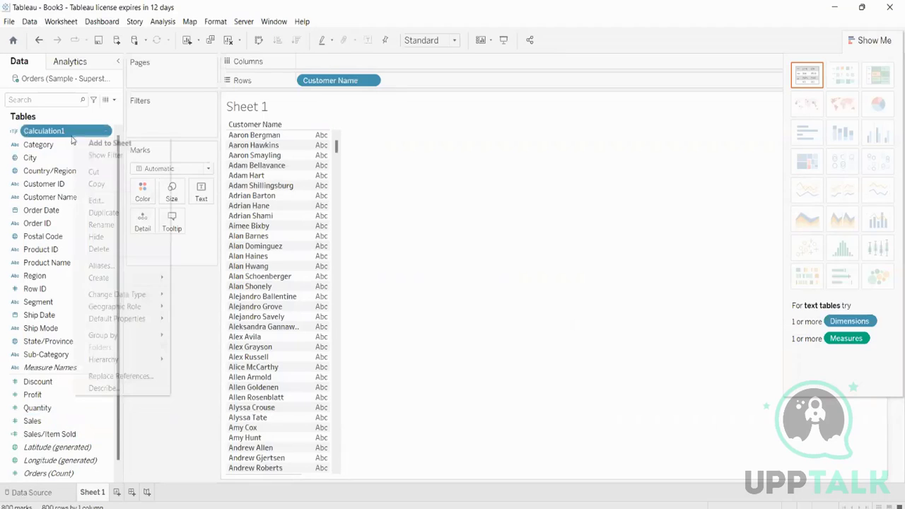
left_click(106, 203)
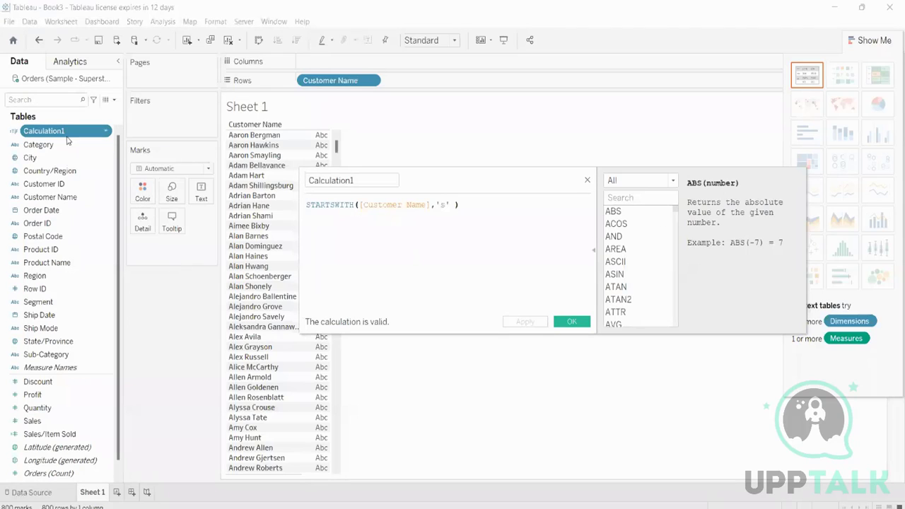
left_click(588, 182)
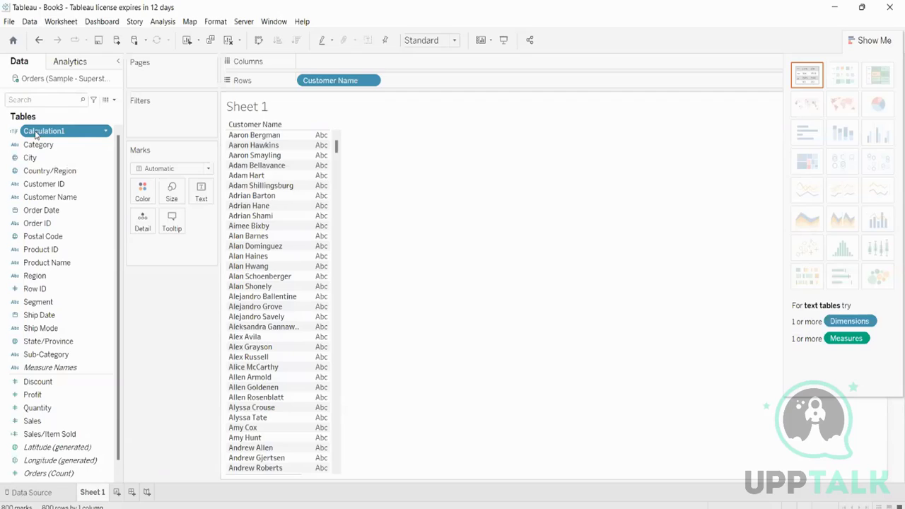
Examine the True and False choices of a Calculation1 filter and close it without applying
left_click_drag(36, 134, 172, 127)
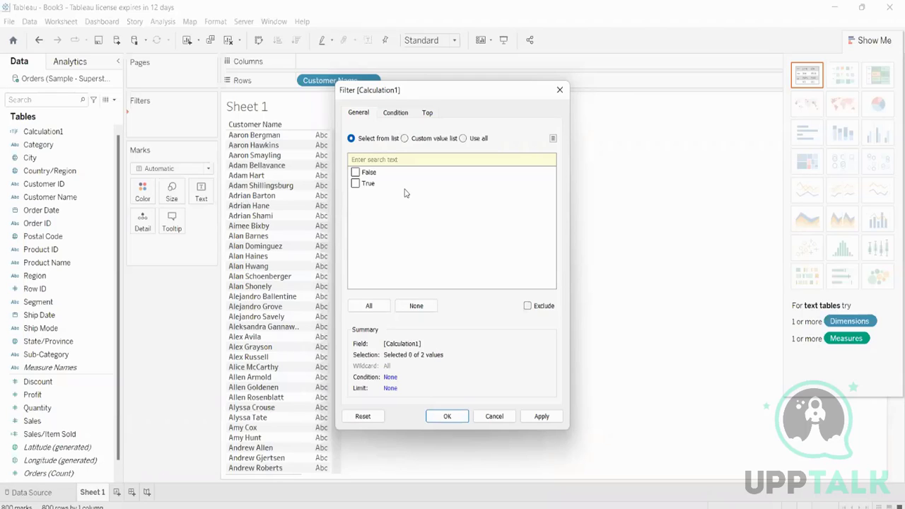
left_click(557, 91)
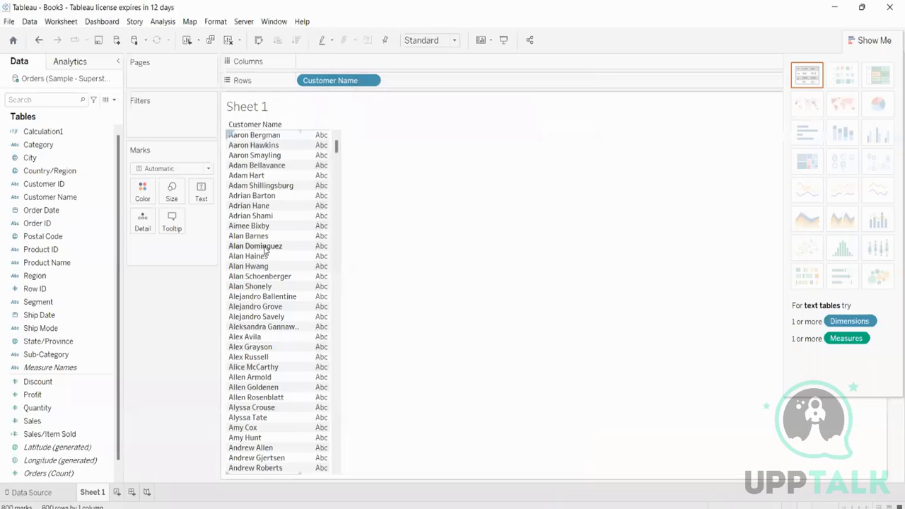
Filter the customer name list by Calculation1, keeping only True, and review the filtered names
left_click_drag(42, 132, 170, 128)
left_click(355, 183)
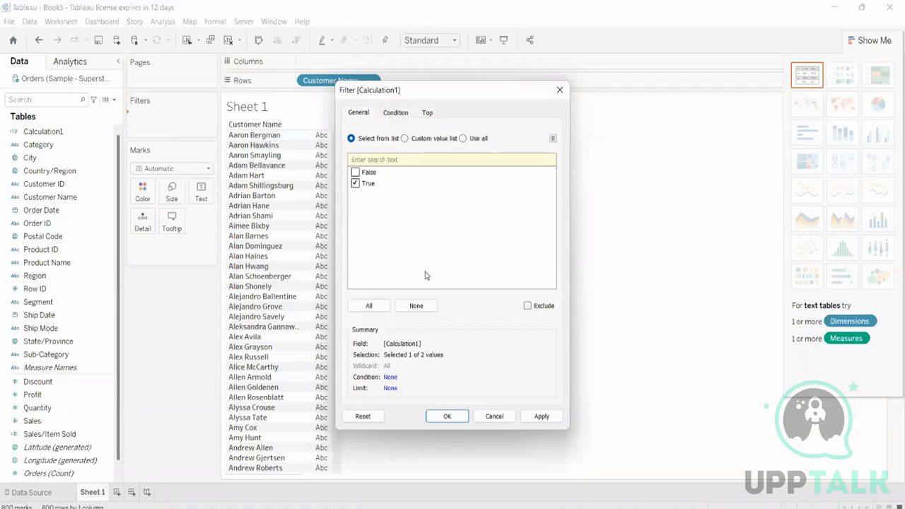
left_click(541, 416)
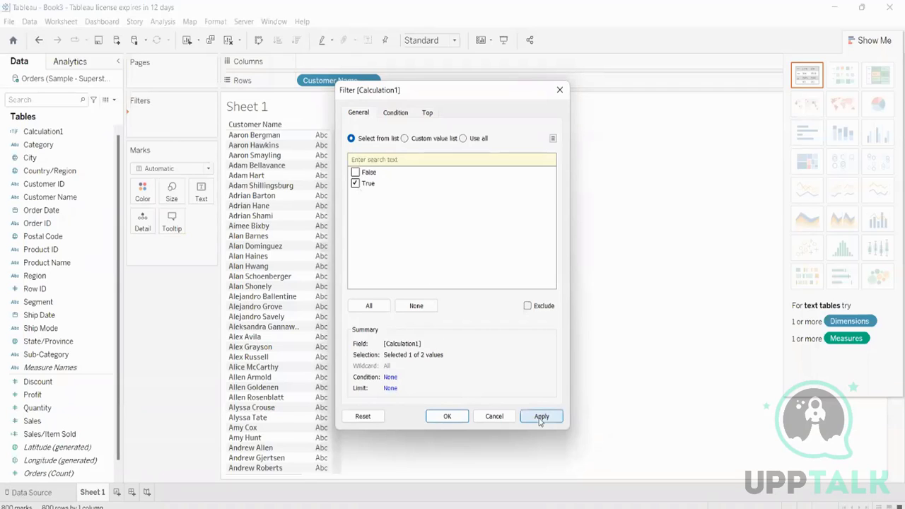
left_click(449, 416)
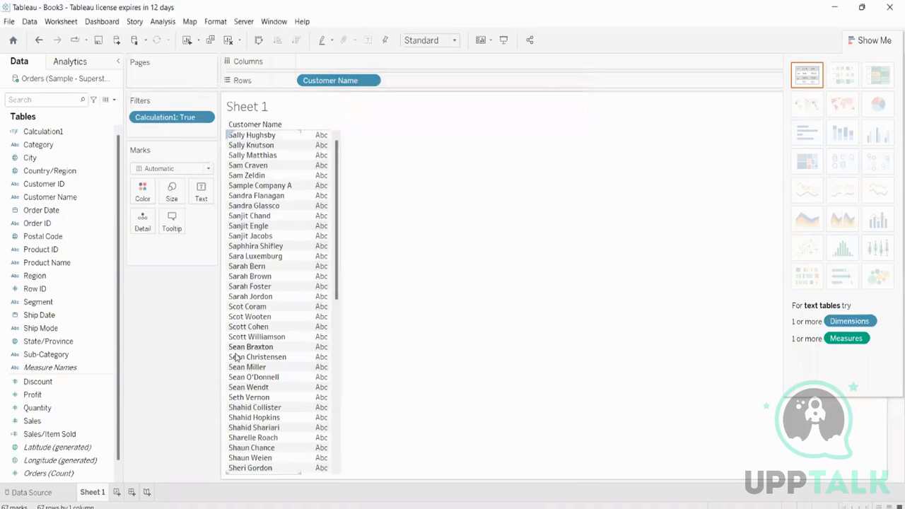
scroll(224, 332, "down", 1)
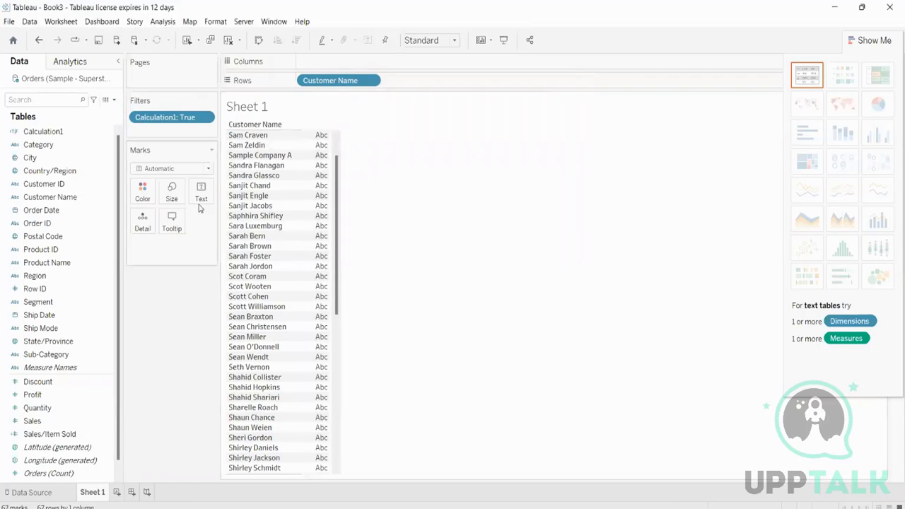
scroll(274, 190, "down", 4)
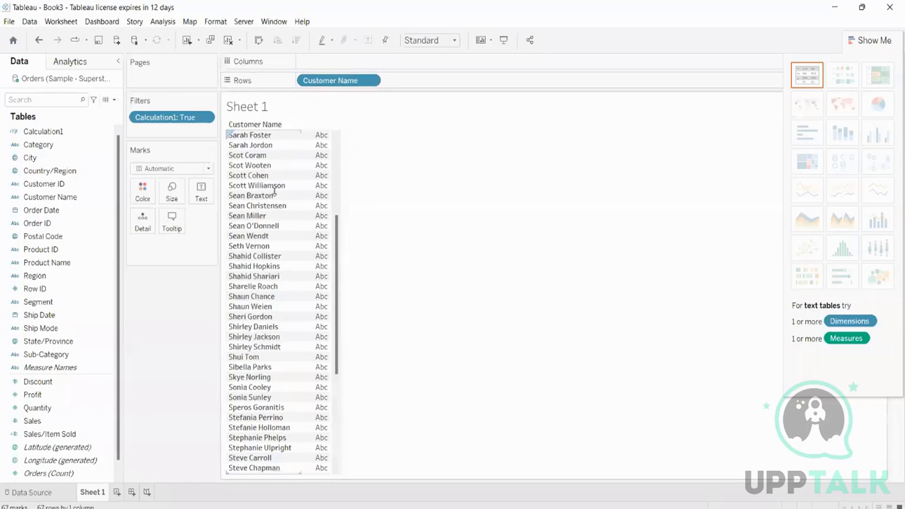
scroll(275, 190, "up", 5)
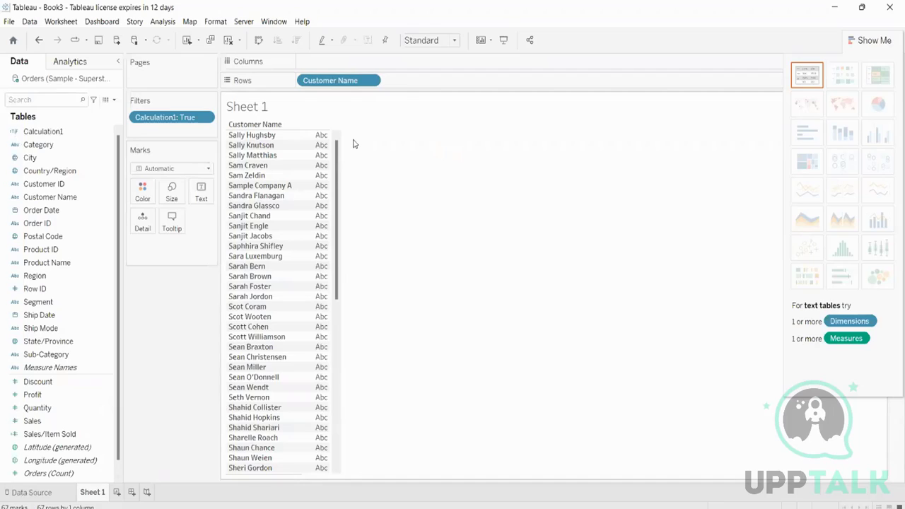
left_click(204, 117)
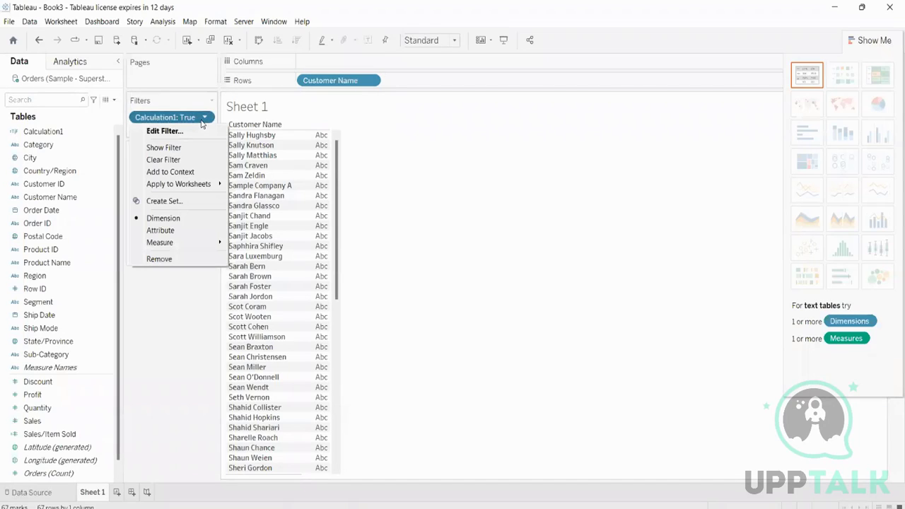
left_click(167, 120)
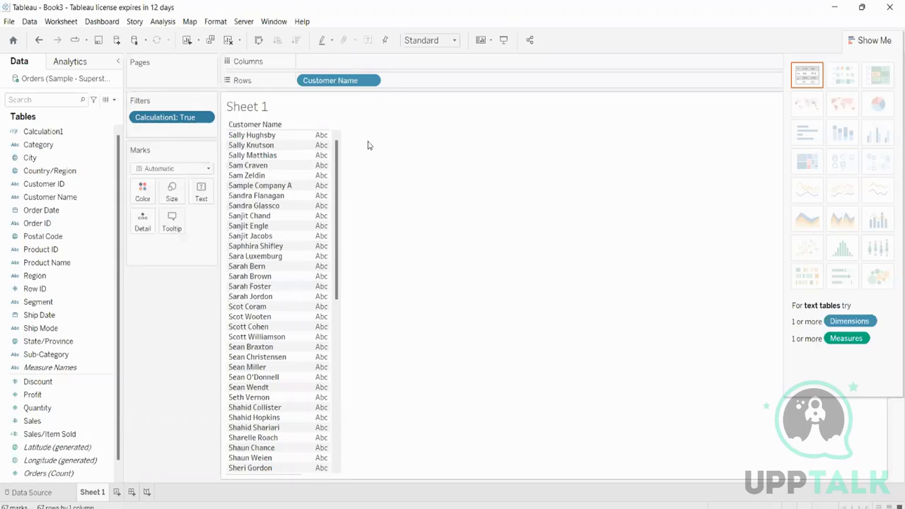
Clear the worksheet and build a bar chart with Sub-Category on columns and SUM(Sales) on rows
left_click_drag(330, 80, 240, 39)
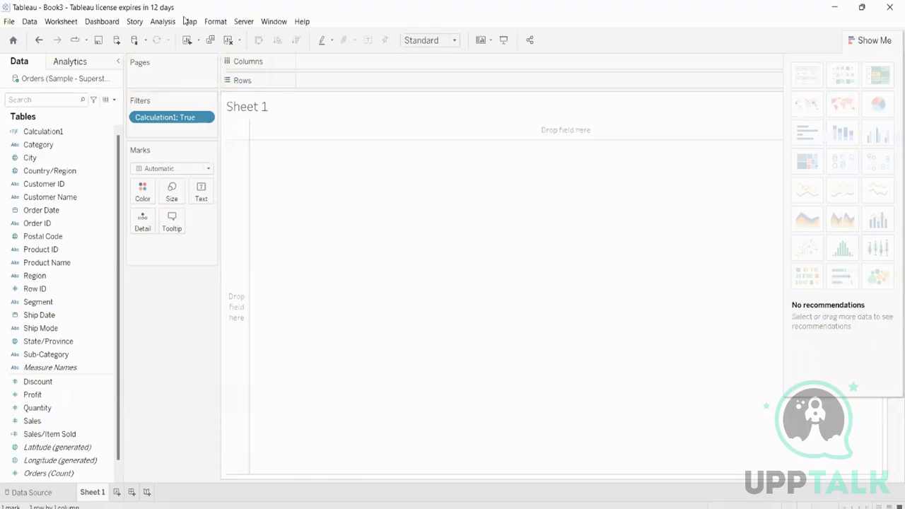
left_click(227, 41)
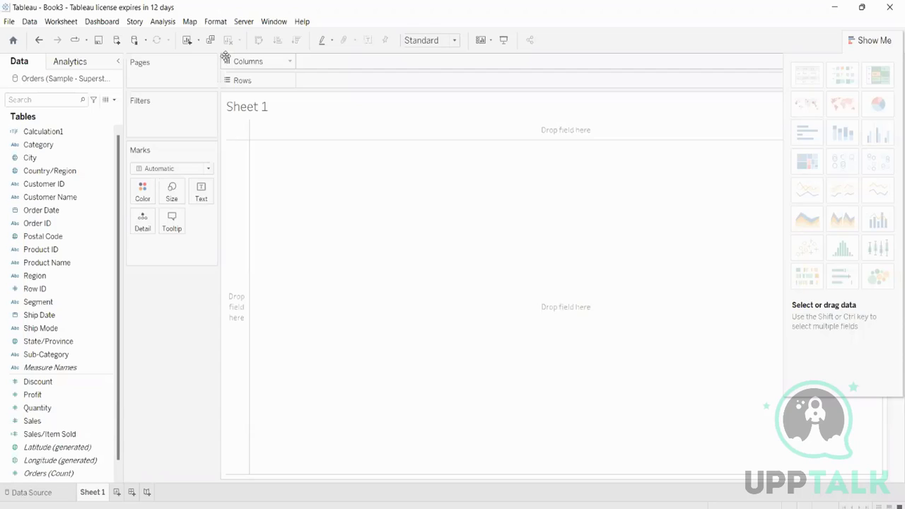
left_click_drag(67, 352, 368, 69)
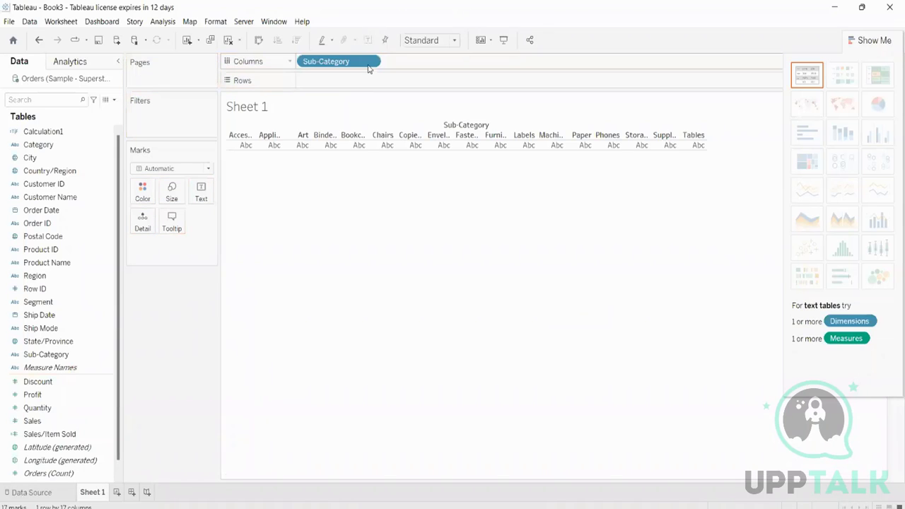
left_click_drag(39, 421, 375, 84)
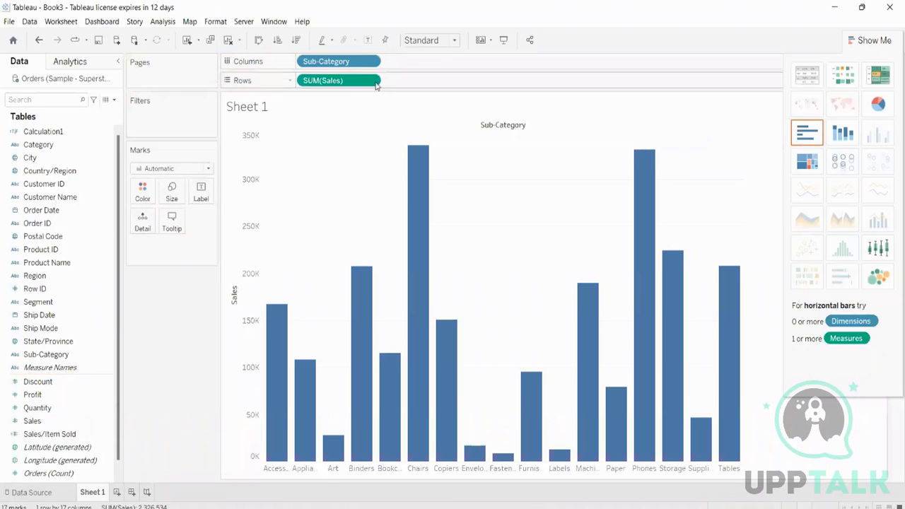
left_click(869, 40)
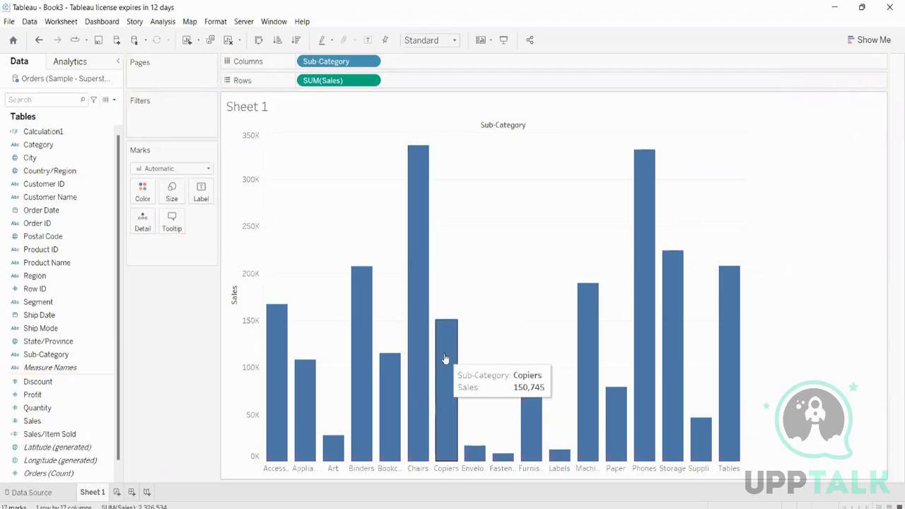
Create a calculated field from Sales and name it Sales Target
mouse_move(532, 382)
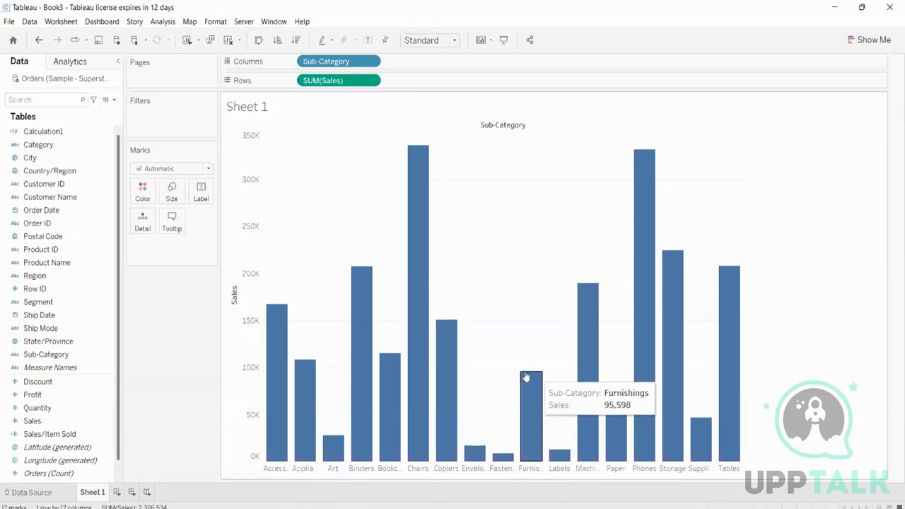
mouse_move(403, 367)
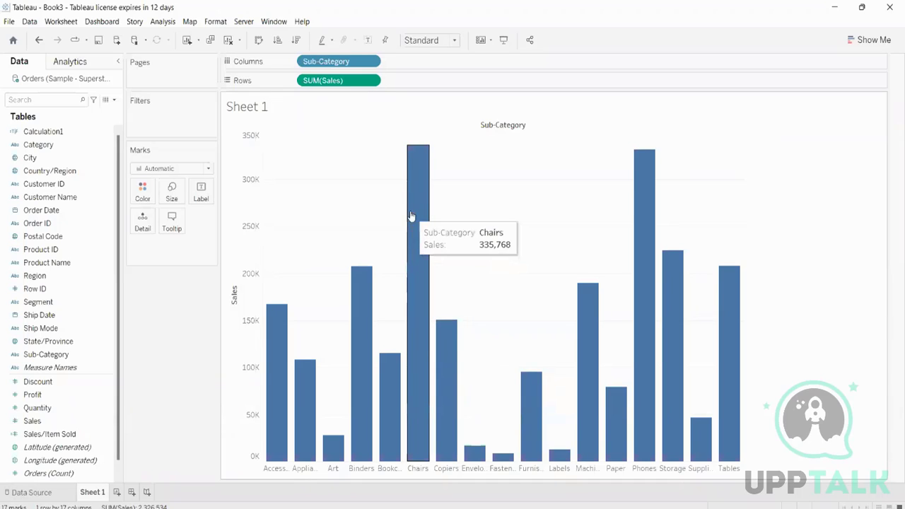
mouse_move(291, 391)
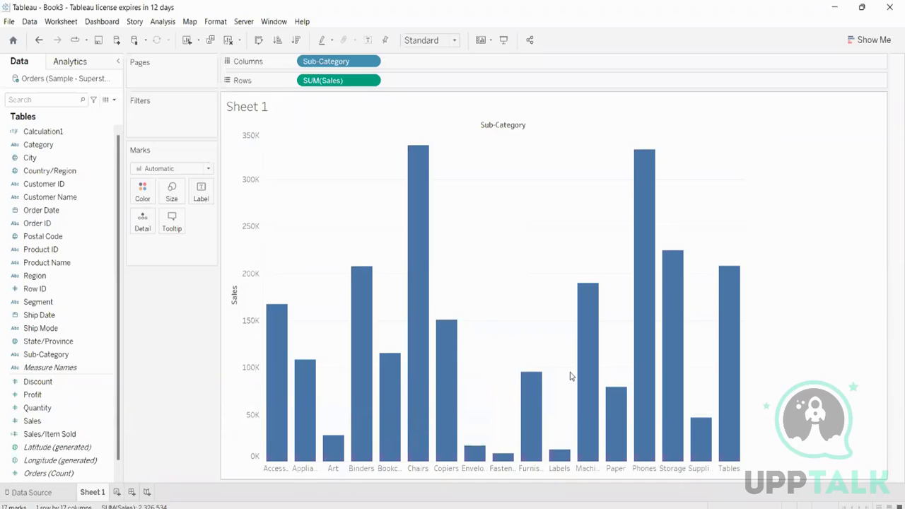
mouse_move(519, 432)
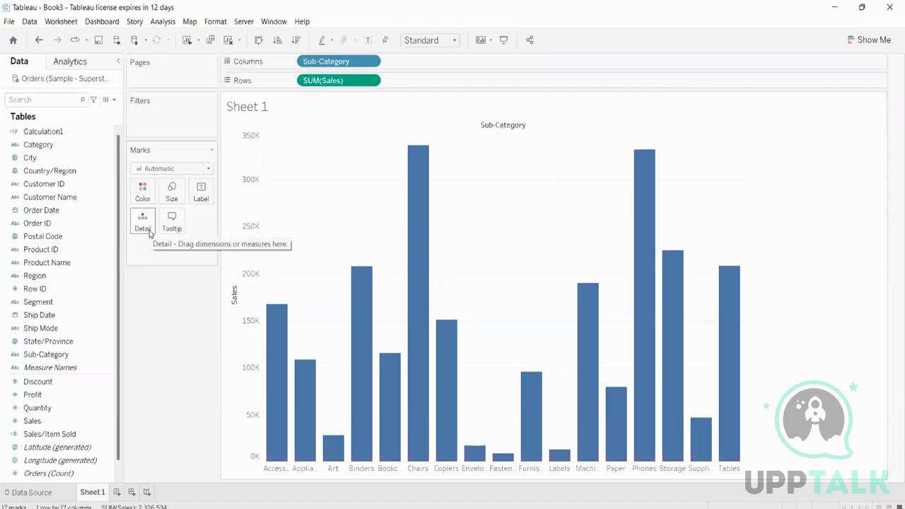
right_click(46, 420)
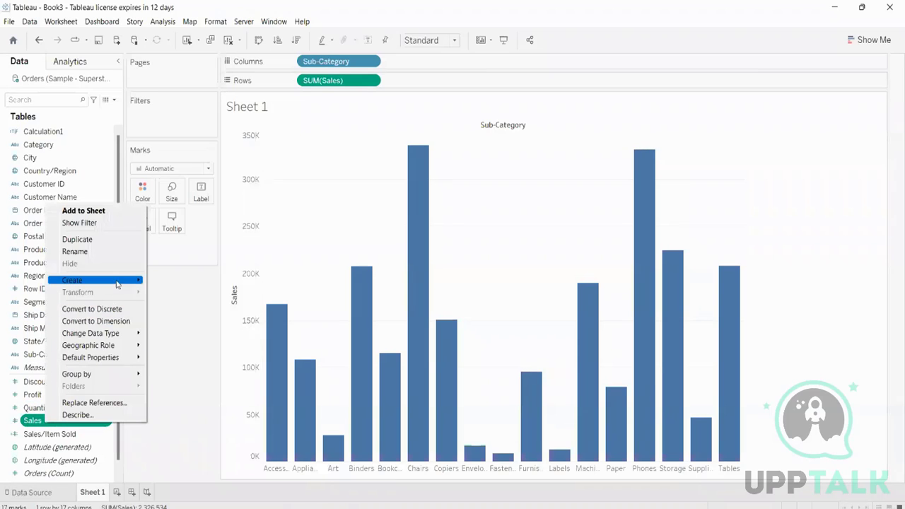
mouse_move(116, 282)
left_click(177, 284)
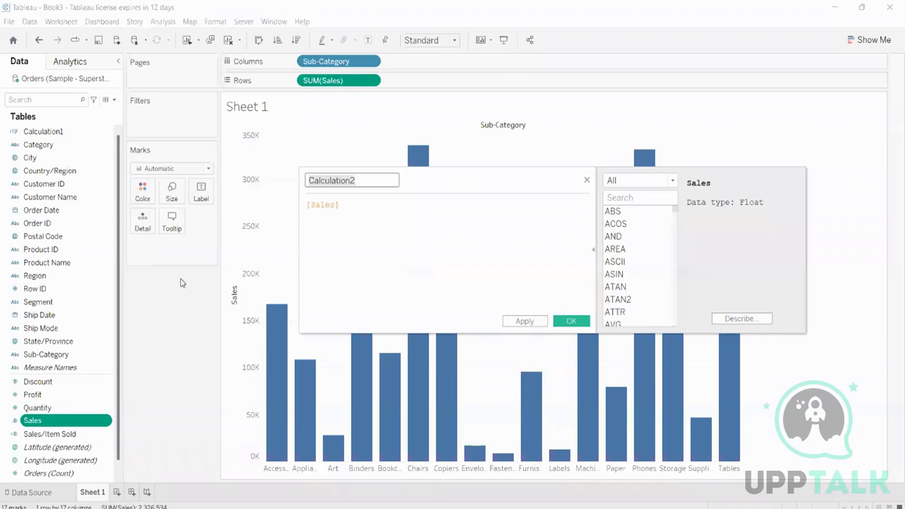
key("BackSpace")
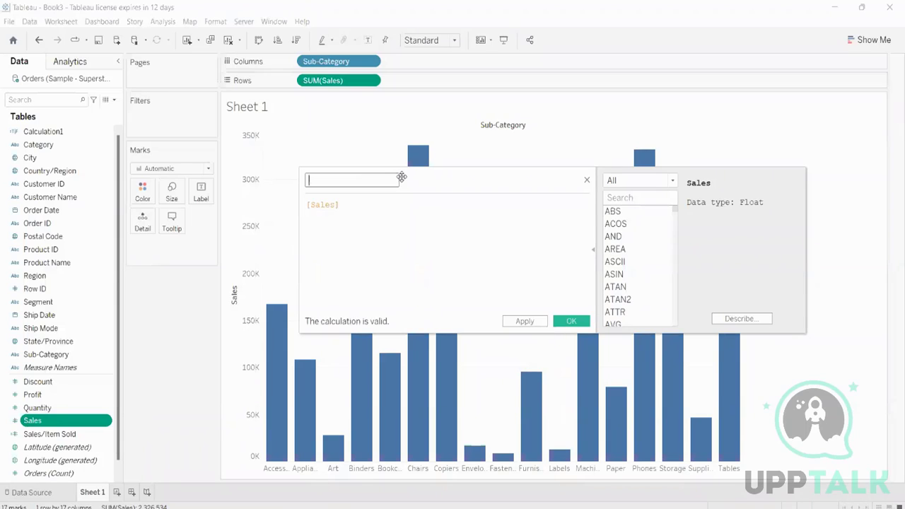
key("Caps_Lock")
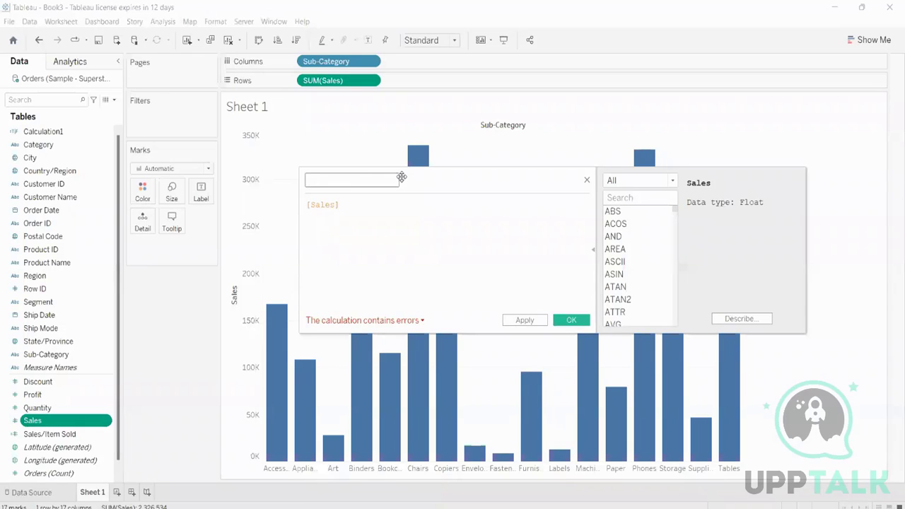
type("S")
key("Caps_Lock")
type("ales")
key("Caps_Lock")
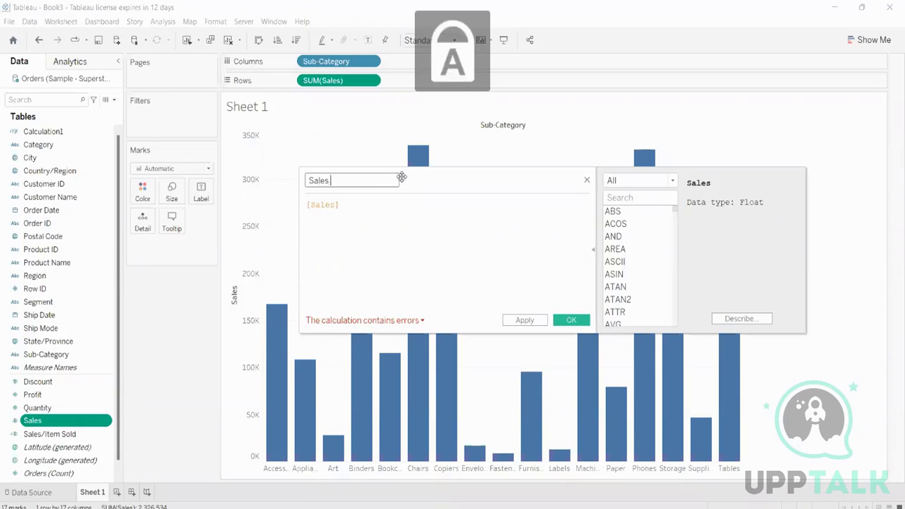
type("T")
key("Caps_Lock")
type("arget")
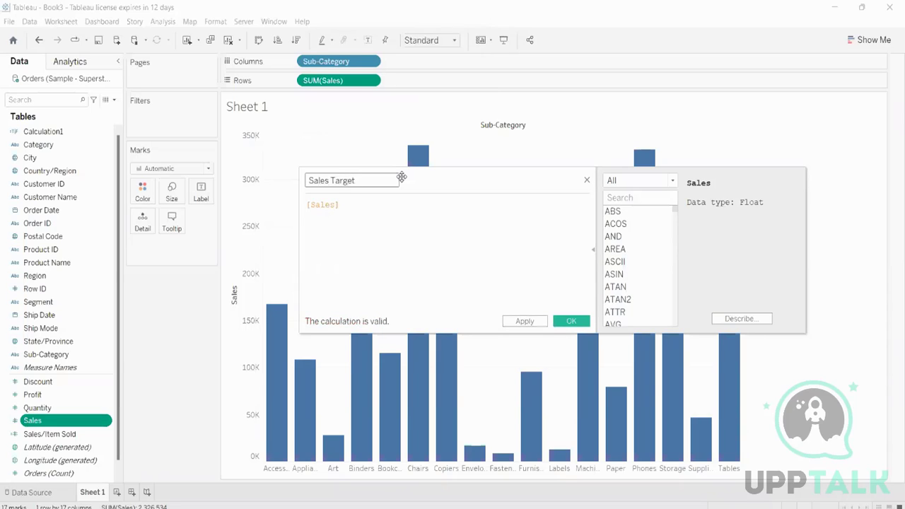
left_click(312, 205)
key("Caps_Lock")
key("Caps_Lock")
key("Caps_Lock")
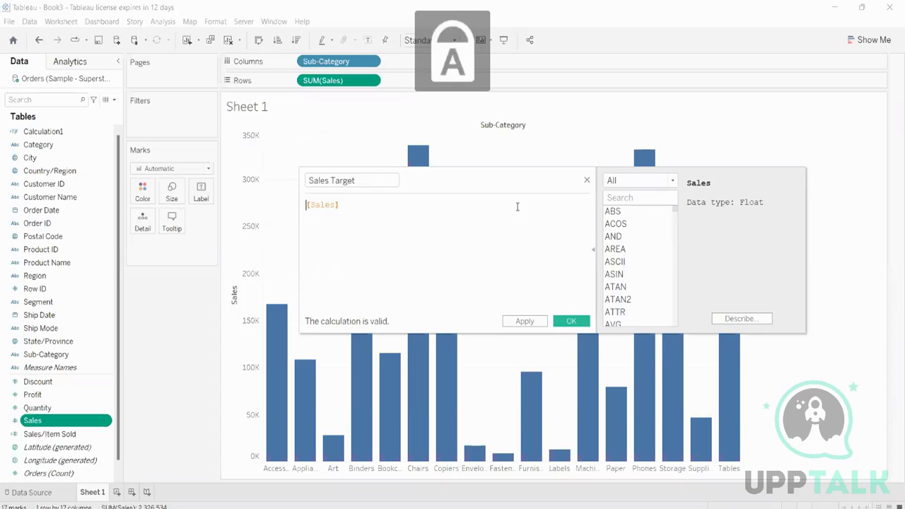
type("IF")
key("BackSpace")
key("BackSpace")
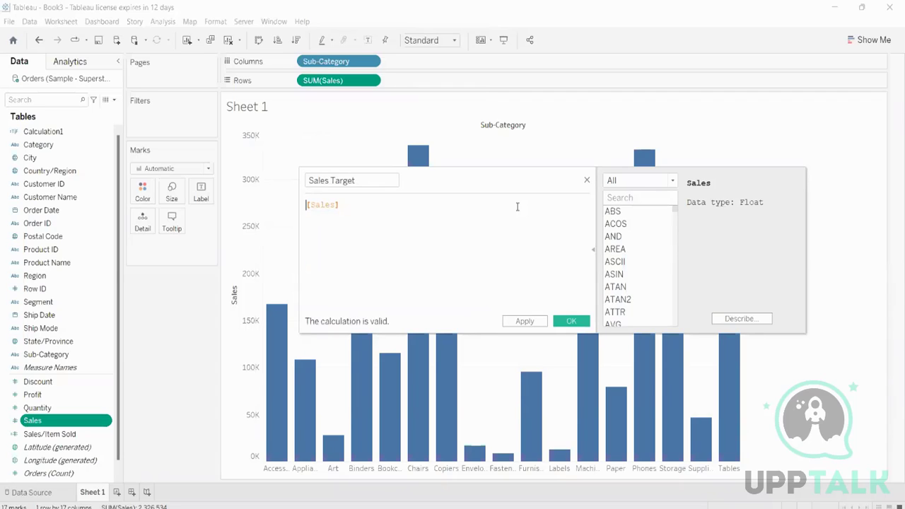
left_click(334, 217)
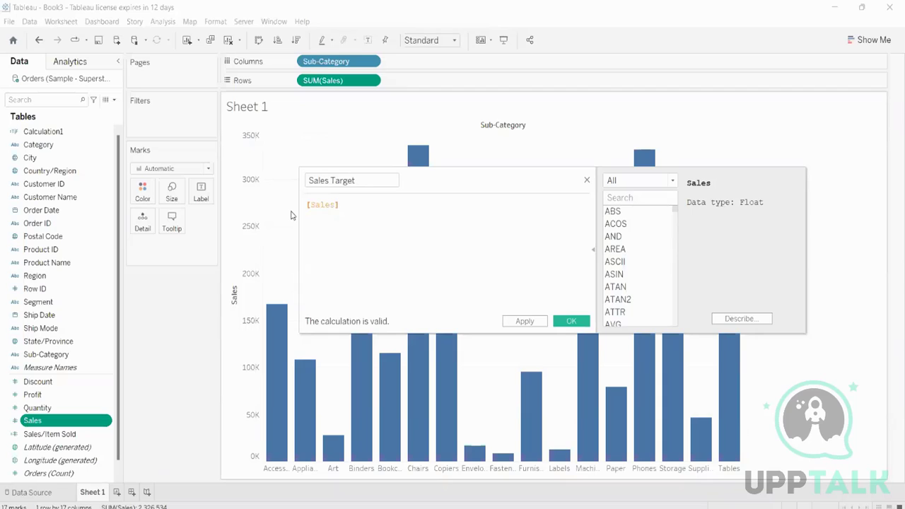
key("Home")
type("IF")
key("BackSpace")
key("BackSpace")
Clear the default [Sales] expression from the Sales Target formula
key("Right")
key("Right")
key("Right")
key("Right")
key("Right")
key("Right")
key("Right")
key("BackSpace")
key("BackSpace")
key("BackSpace")
key("BackSpace")
key("BackSpace")
key("BackSpace")
key("BackSpace")
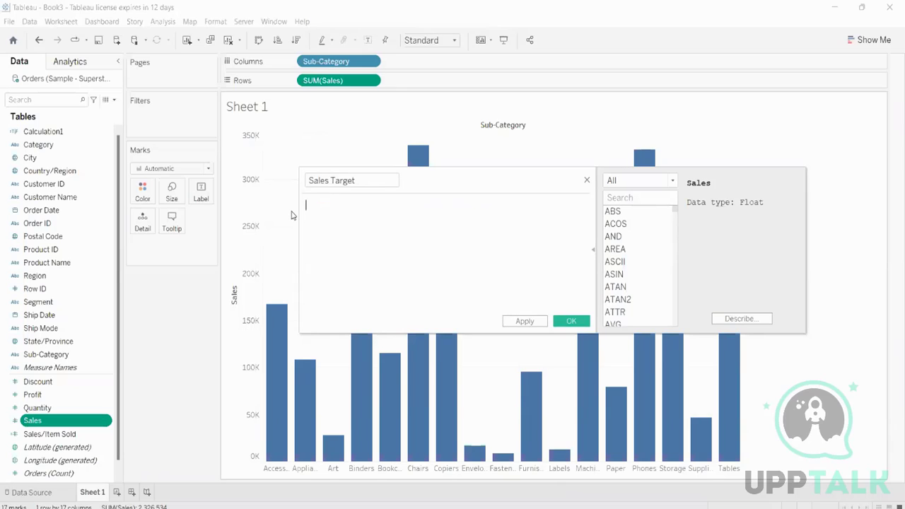
Find IF in the function list and insert it into the Sales Target formula
left_click(665, 193)
type("IF")
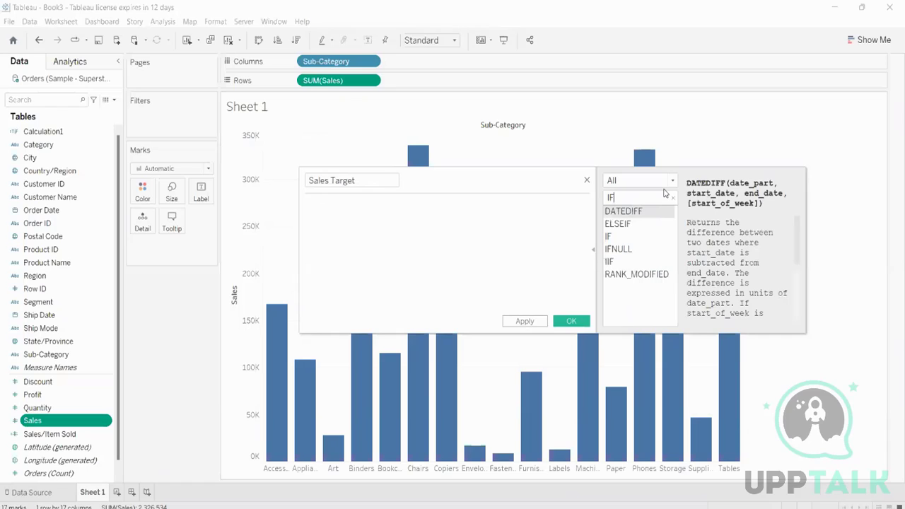
double_click(615, 239)
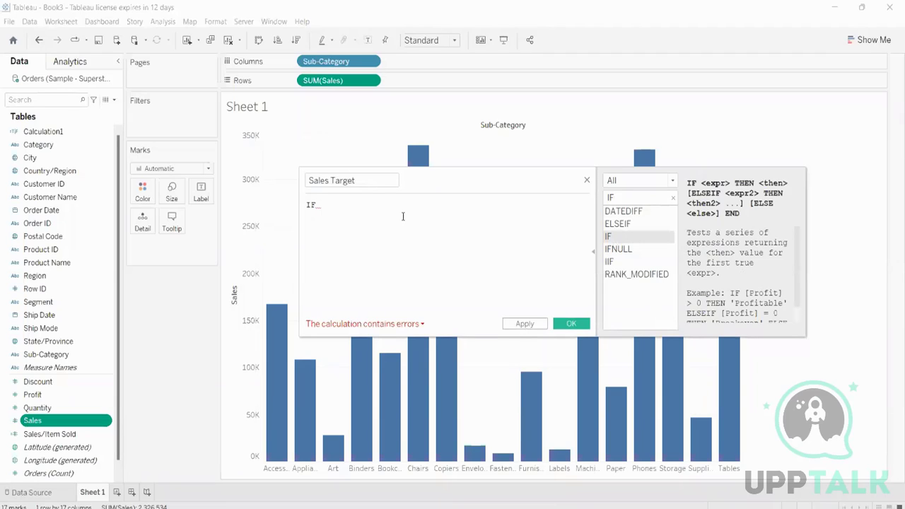
Add the condition SUM([Sales])> 100000 followed by THEN to the Sales Target IF formula
type("SUM")
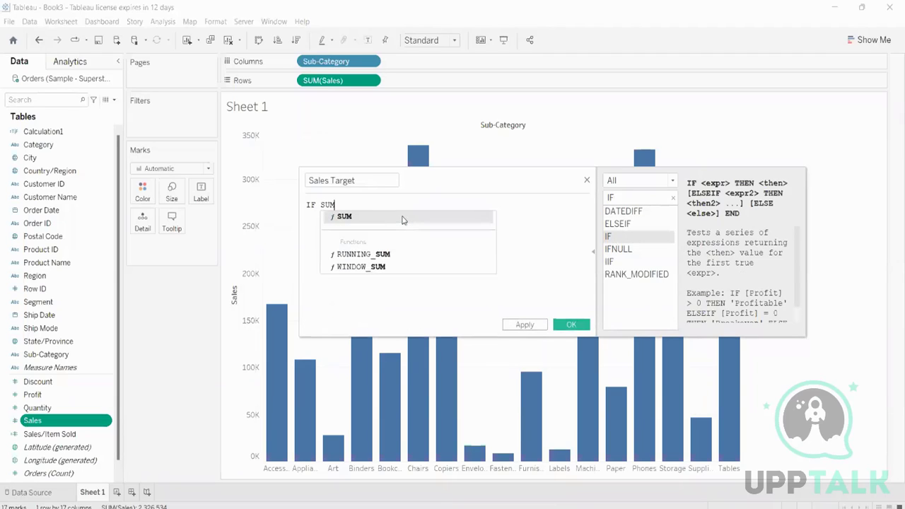
key("Return")
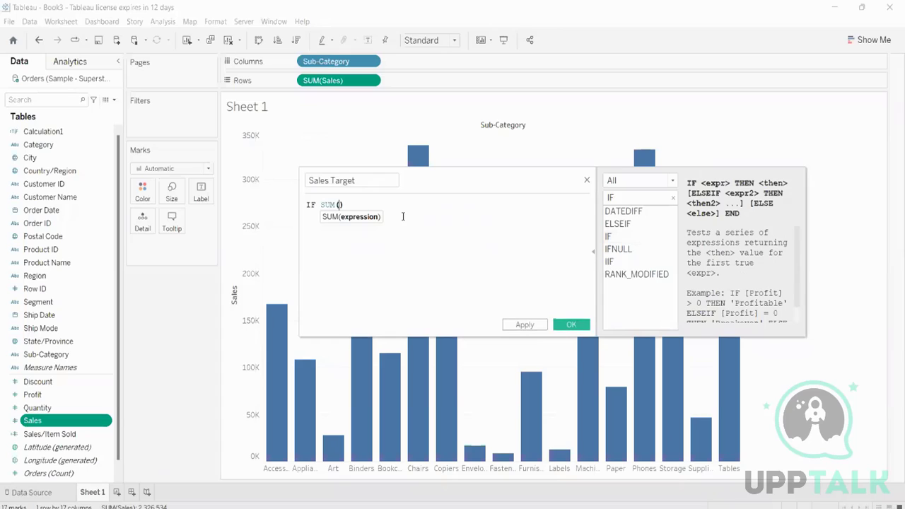
type("Sa")
key("Return")
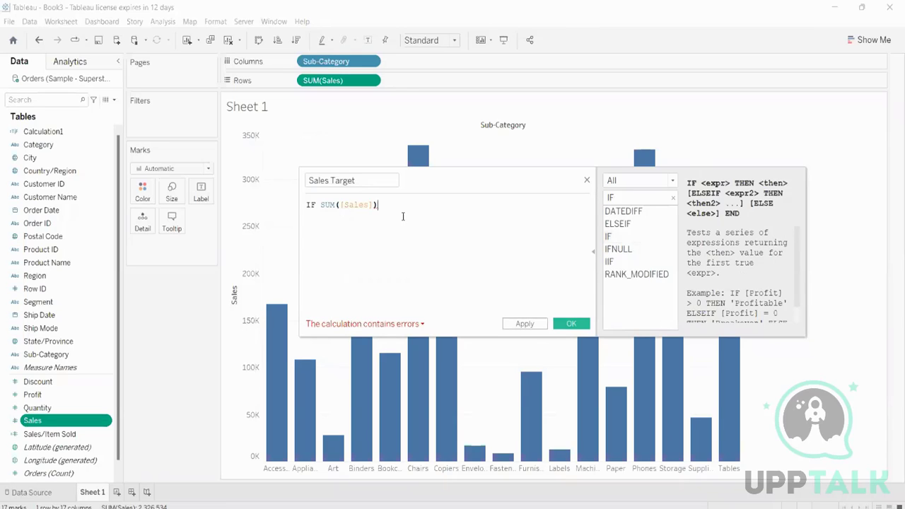
type("> 1")
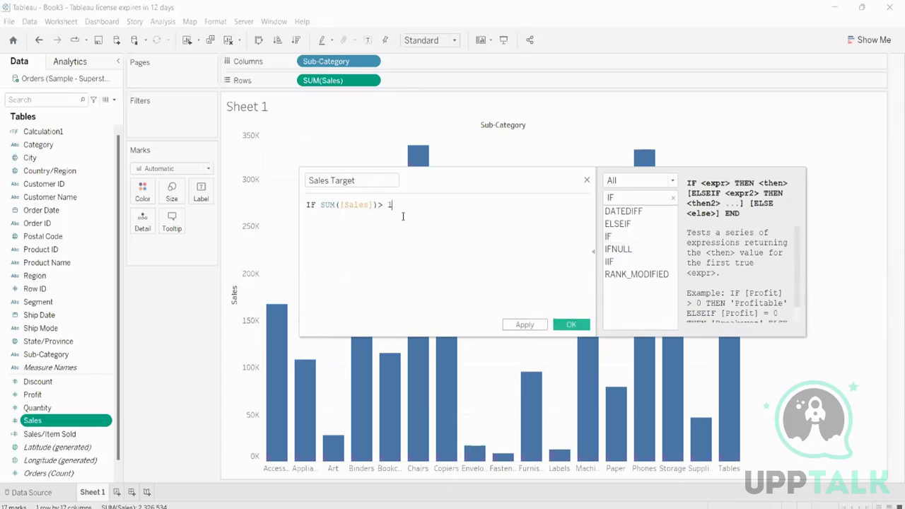
type("00000 THEN ")
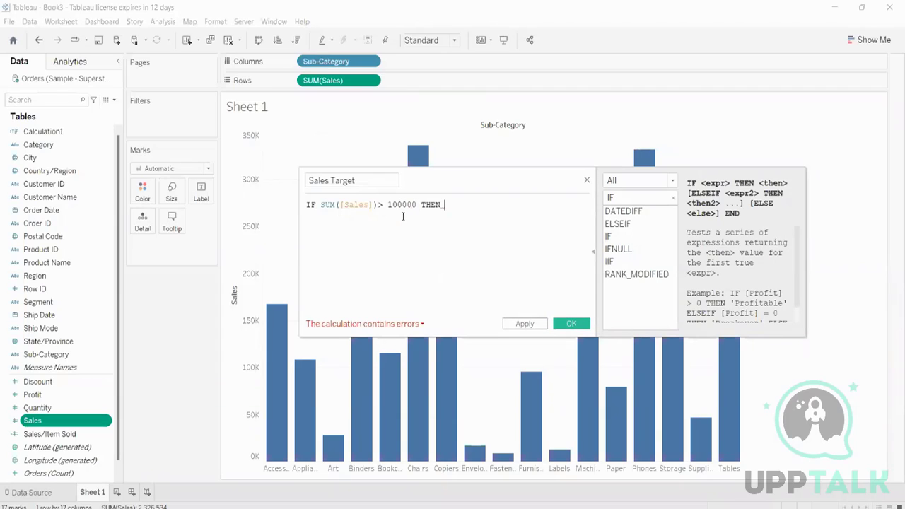
Enter "High" as the THEN result in the Sales Target formula
type("\"")
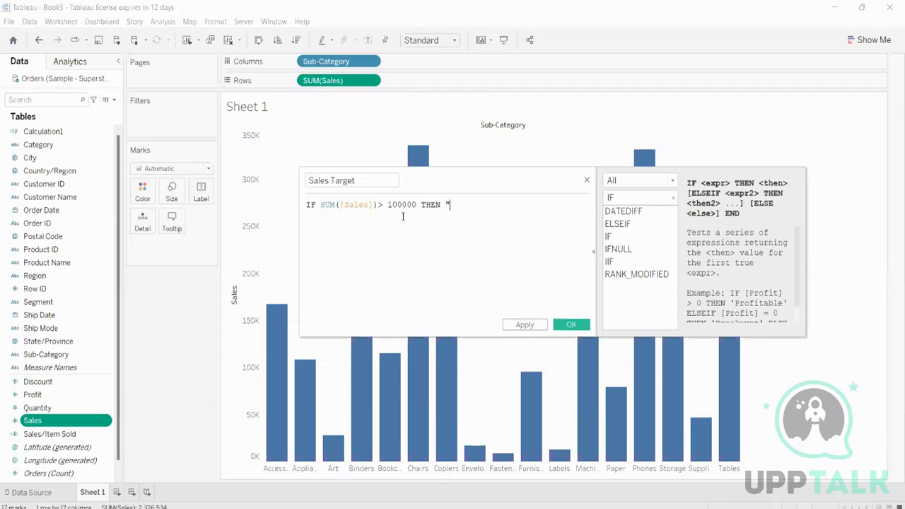
key("Caps_Lock")
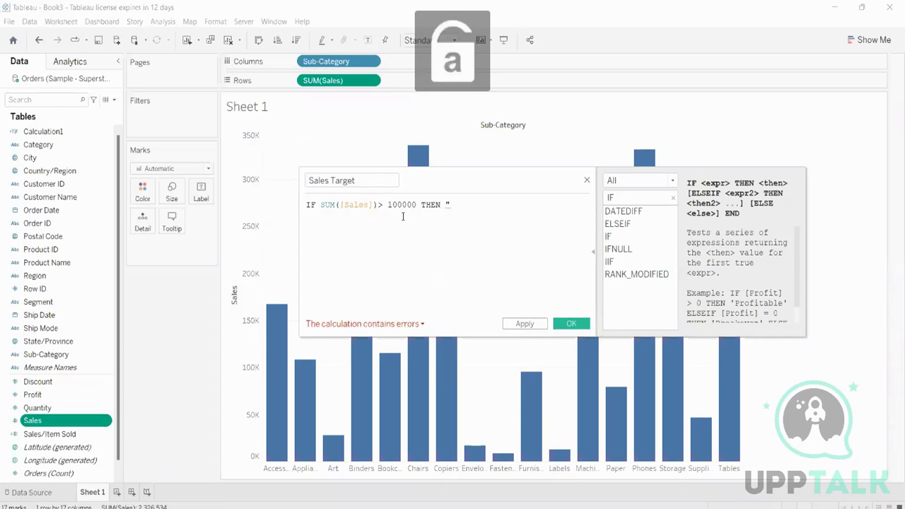
type("H")
key("Caps_Lock")
type("igh")
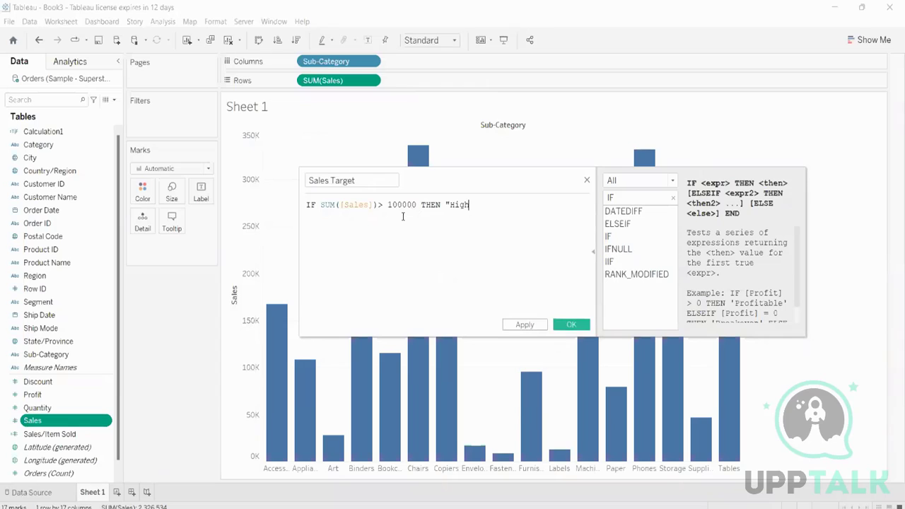
type("\"")
Add a second line to the Sales Target formula with ELSE returning "Low"
key("Return")
key("Caps_Lock")
type("E")
key("Caps_Lock")
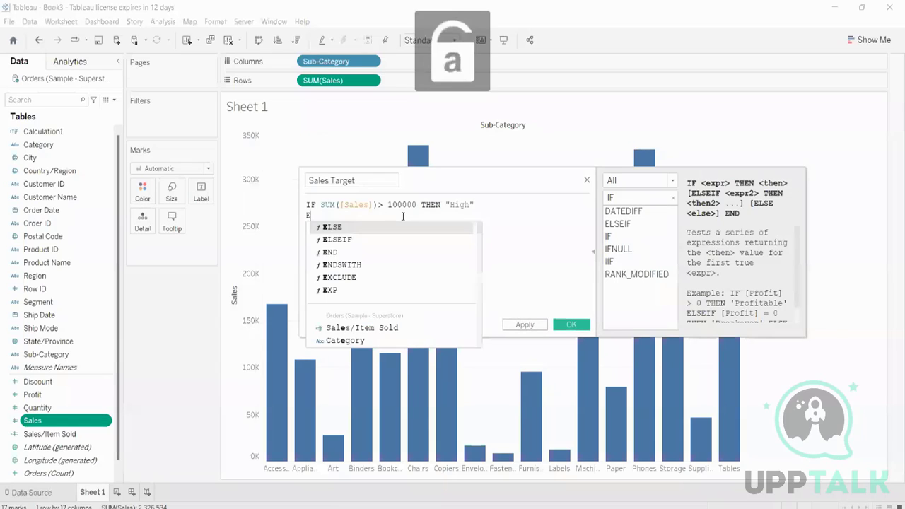
type("lse")
key("Return")
type("\"")
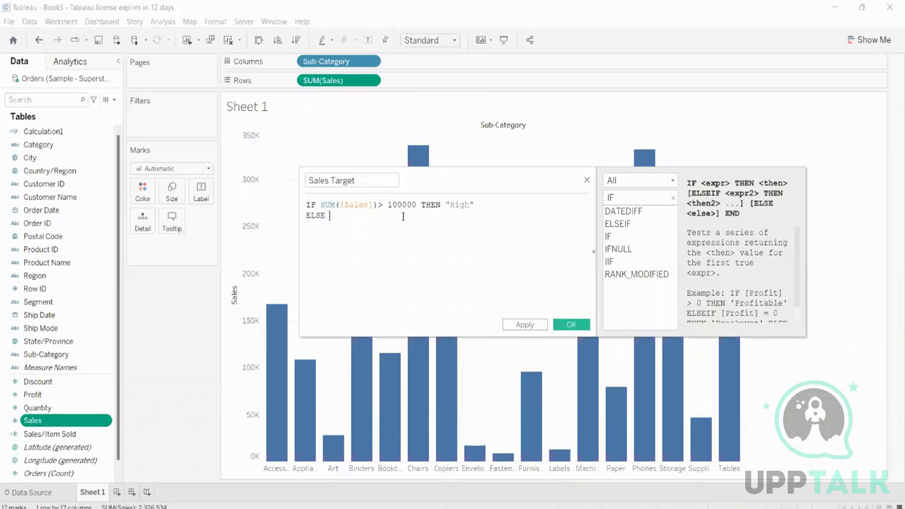
type("Low")
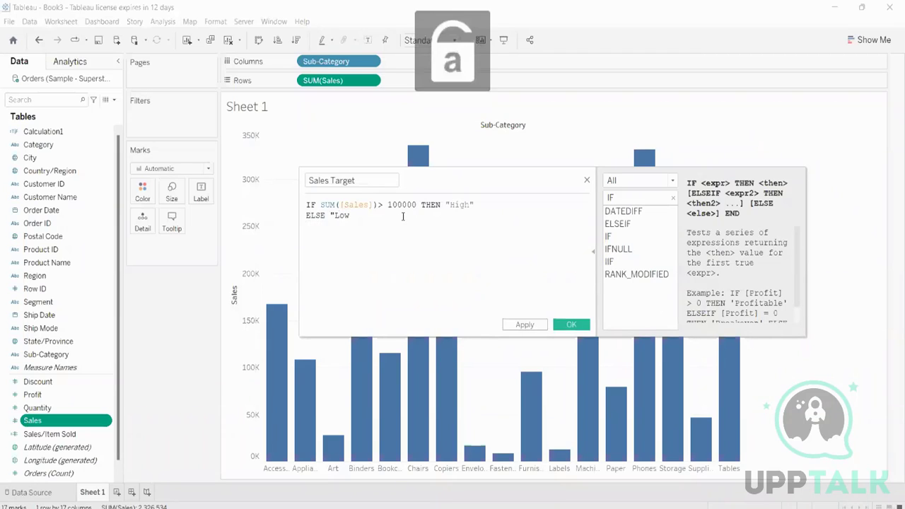
type("\"")
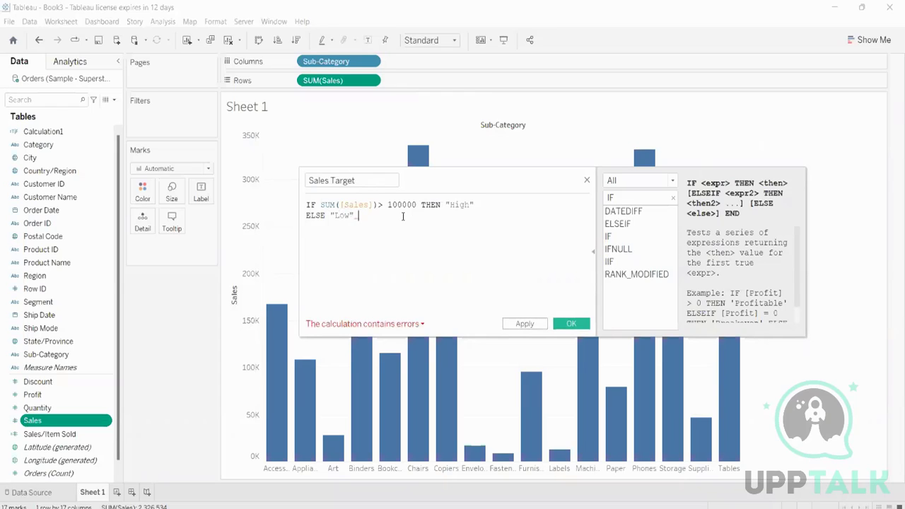
Close the Sales Target formula with END, apply it and save the calculated field
key("Caps_Lock")
key("Caps_Lock")
key("Caps_Lock")
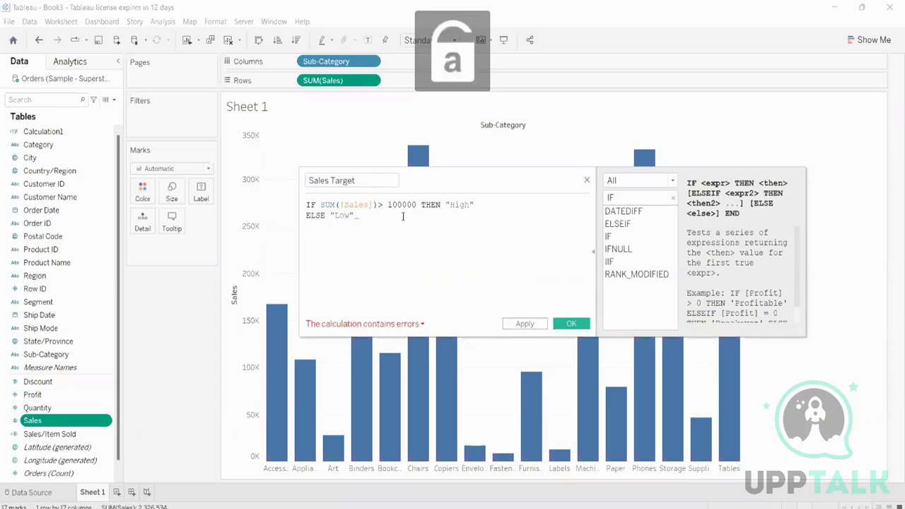
type("END")
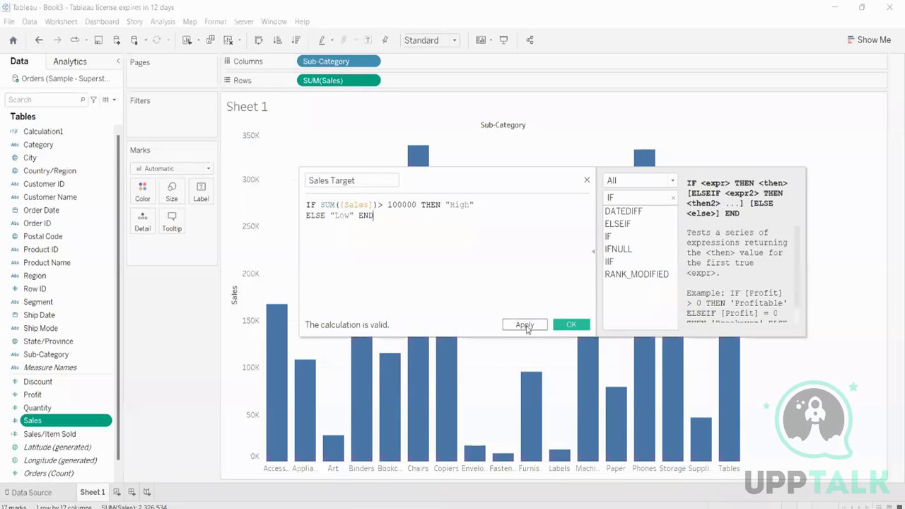
left_click(526, 325)
left_click(565, 325)
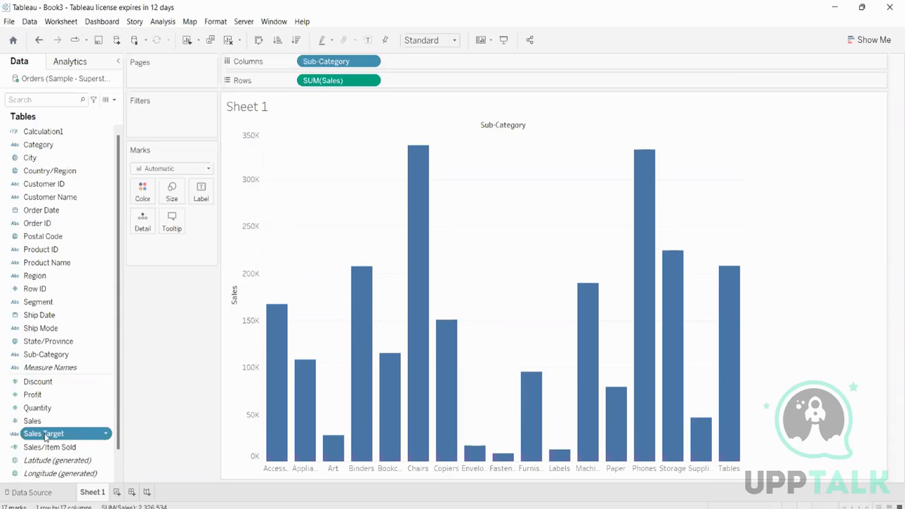
Color the sub-category bars by the Sales Target field and inspect individual bars' details
left_click_drag(44, 436, 135, 201)
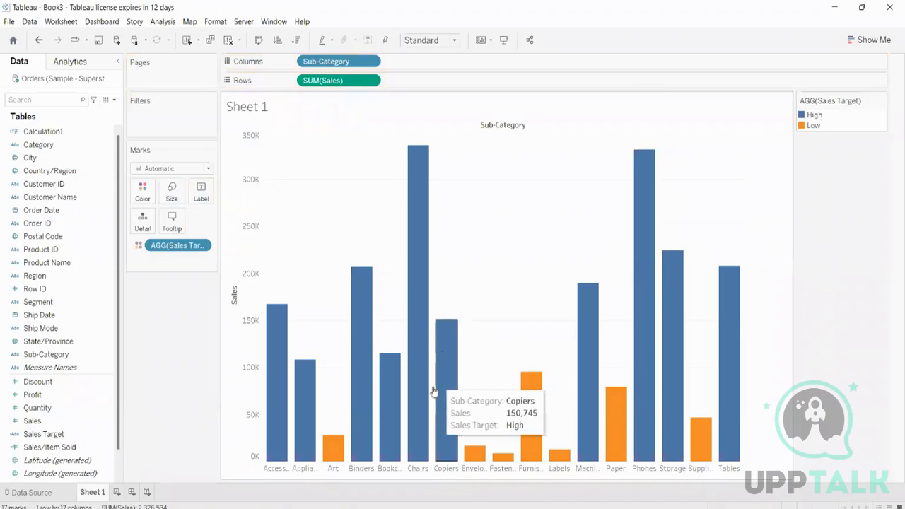
mouse_move(313, 447)
mouse_move(284, 394)
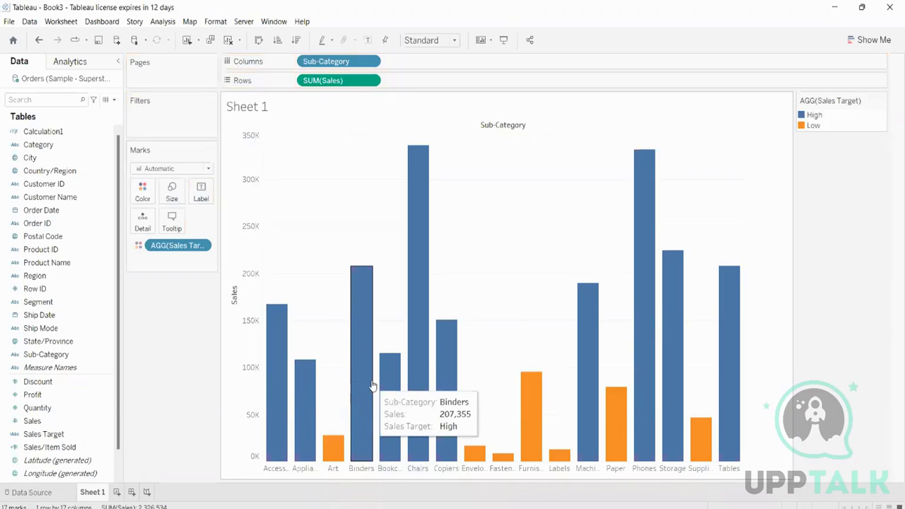
mouse_move(397, 382)
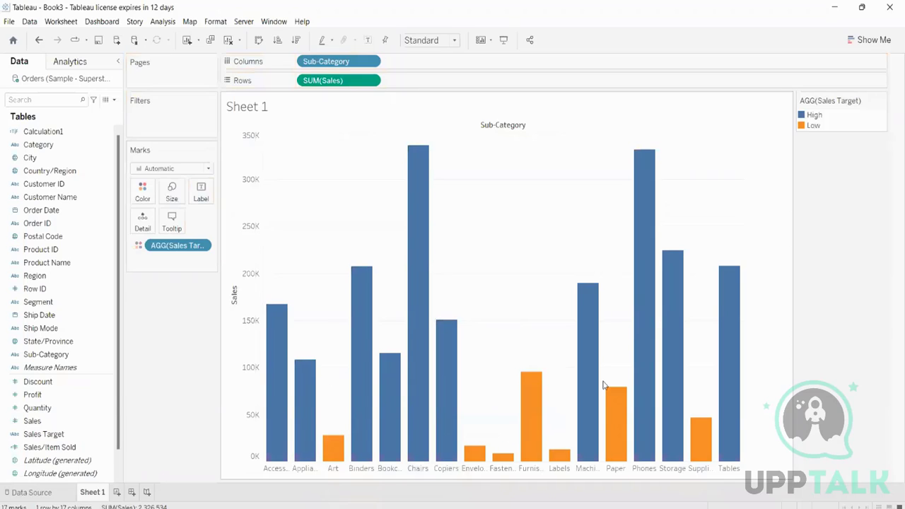
mouse_move(534, 402)
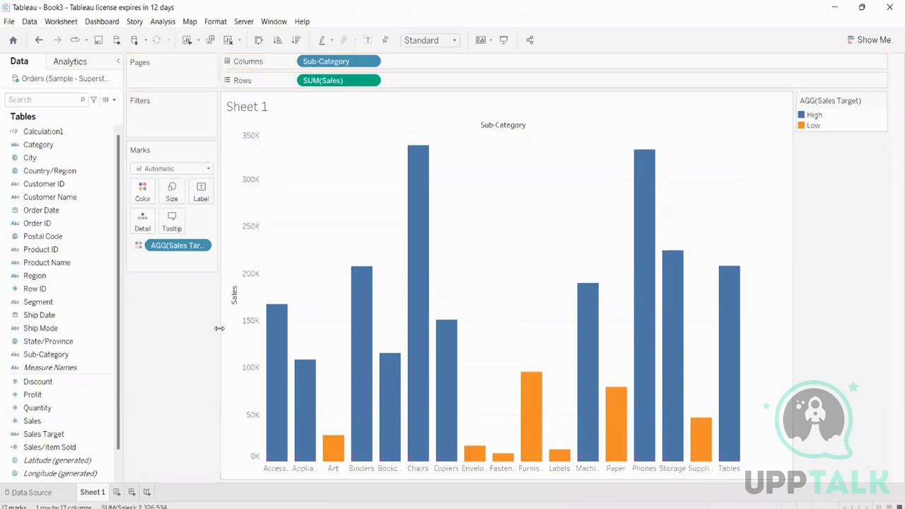
Show mark labels on the sub-category bars and compare their sales with the target
left_click(201, 198)
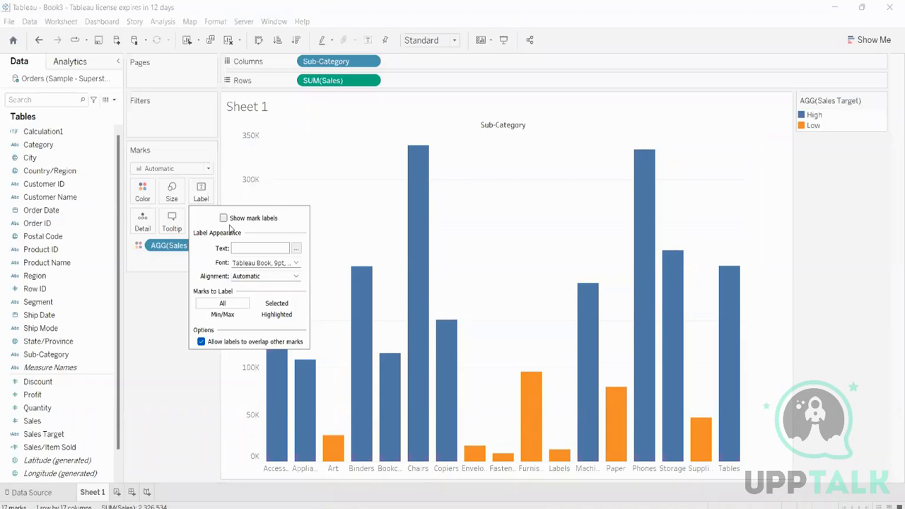
left_click(223, 218)
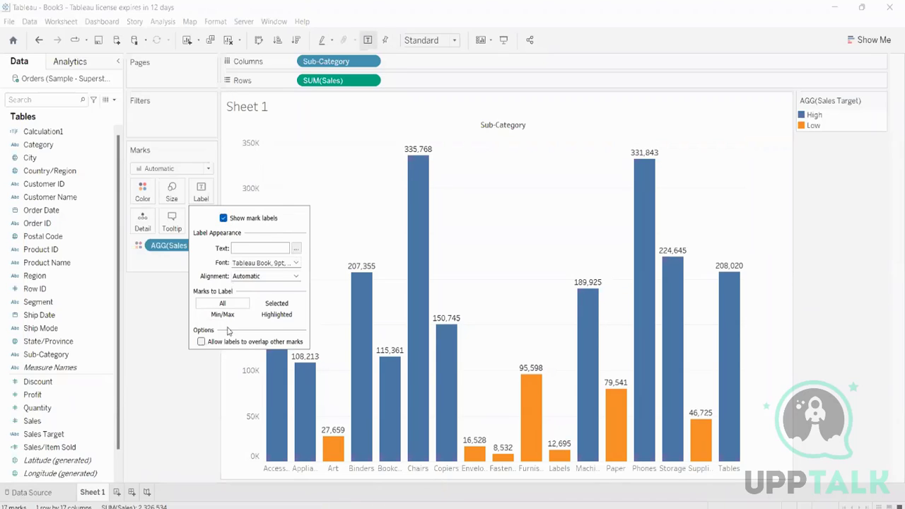
left_click(162, 347)
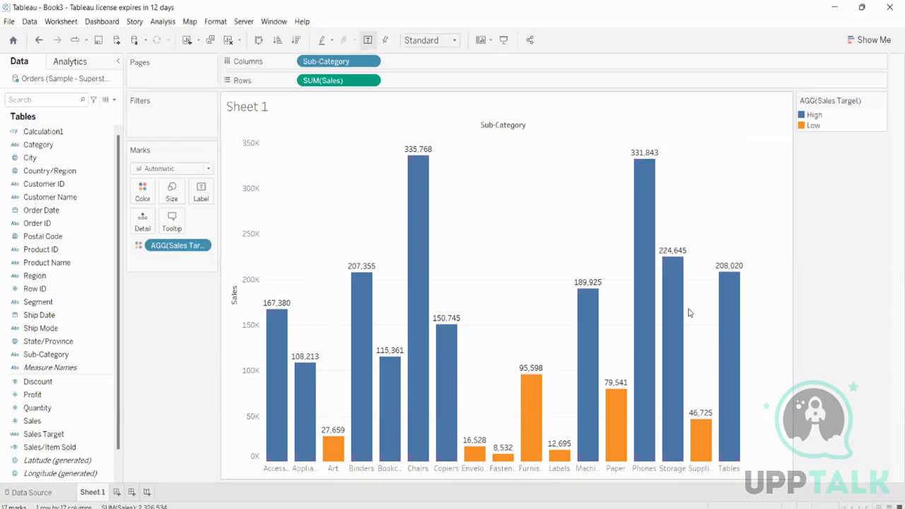
mouse_move(682, 311)
mouse_move(533, 375)
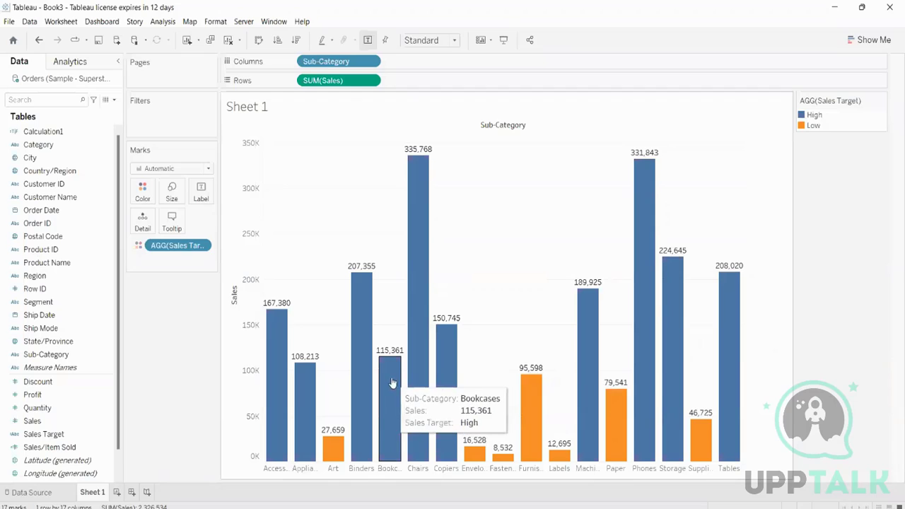
Clear the worksheet and build a line chart of SUM(Sales) by YEAR(Order Date) with mark labels shown
left_click(228, 39)
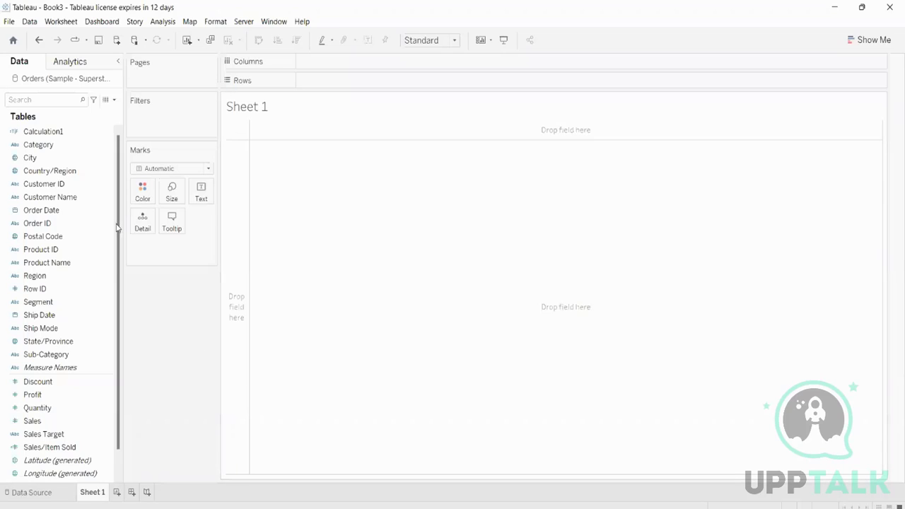
left_click(32, 278)
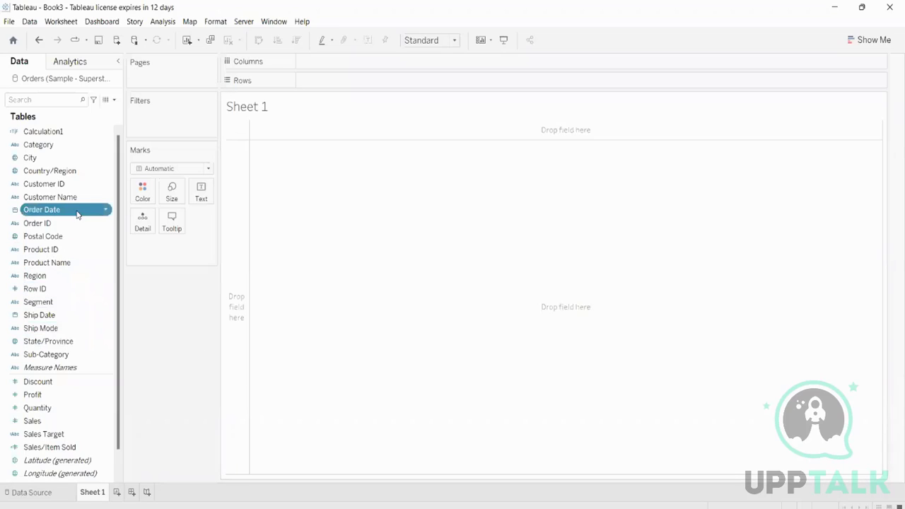
left_click_drag(42, 210, 358, 68)
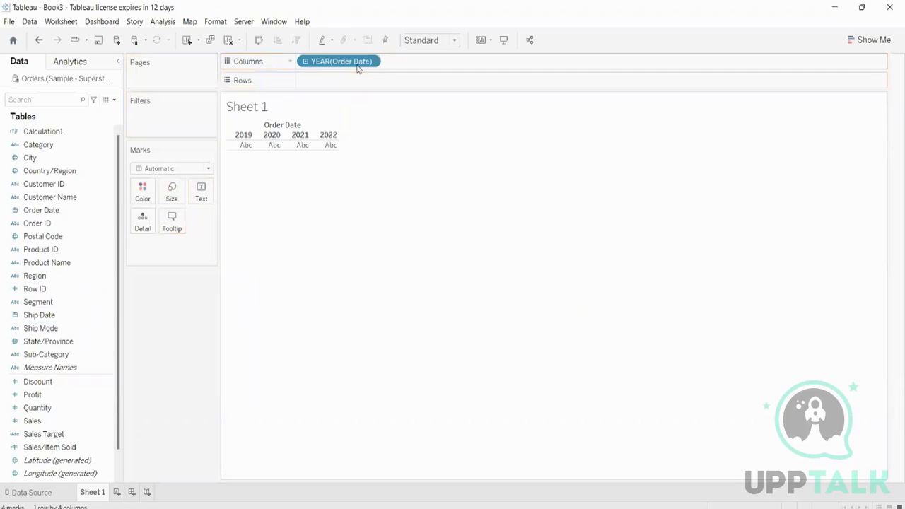
left_click(47, 409)
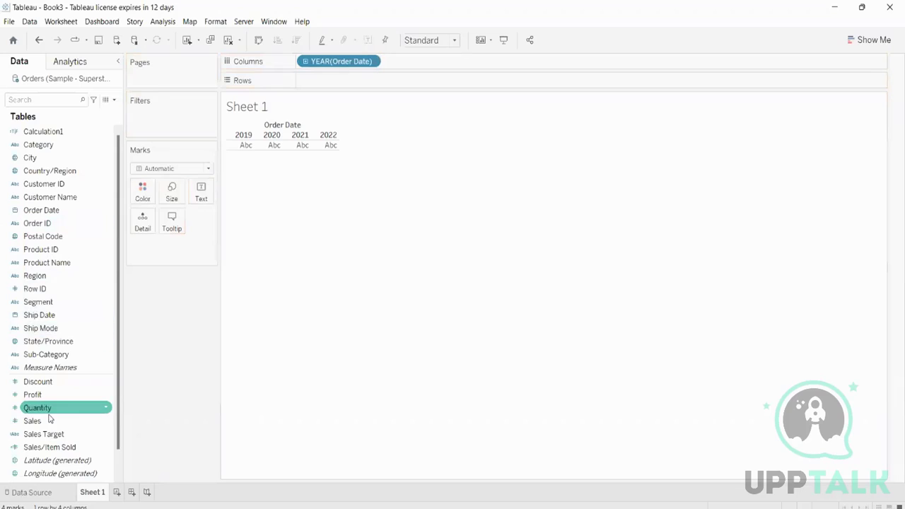
left_click_drag(49, 418, 396, 87)
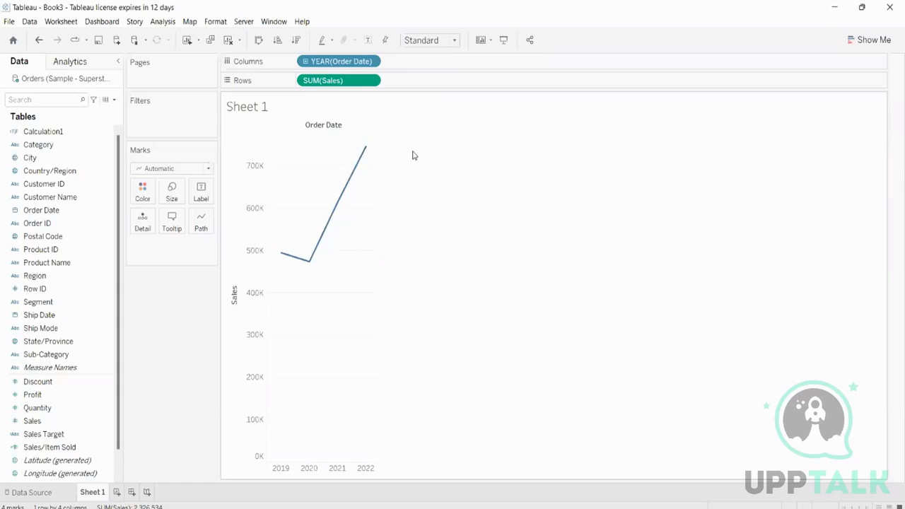
left_click(368, 39)
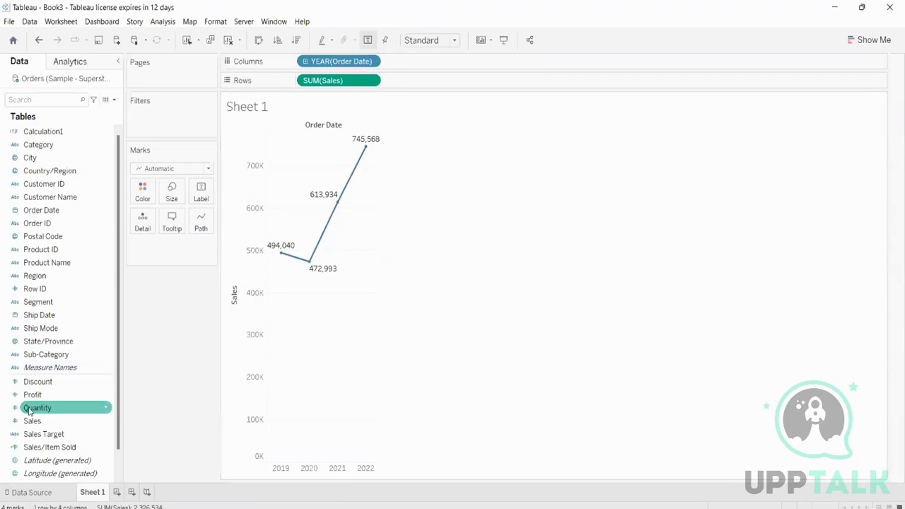
Add a second SUM(Sales) to rows and apply the Running Total quick table calculation to it
left_click_drag(32, 421, 424, 82)
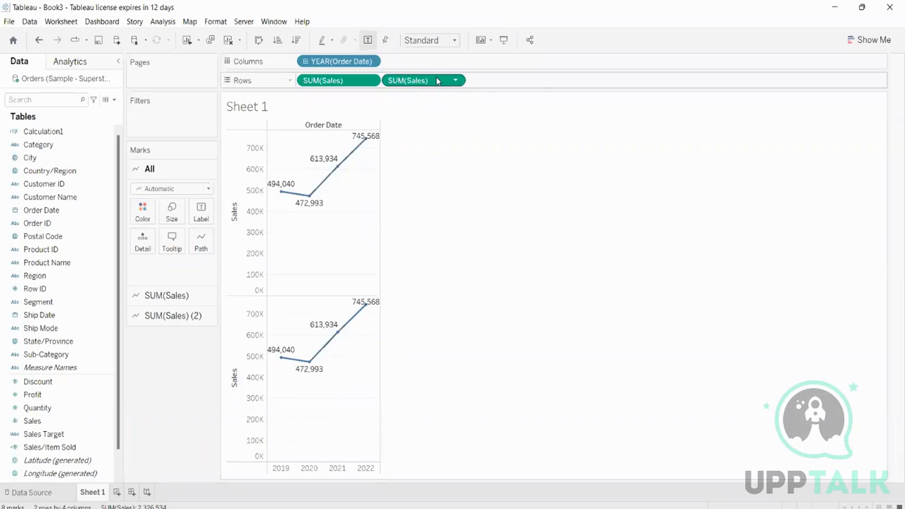
right_click(436, 81)
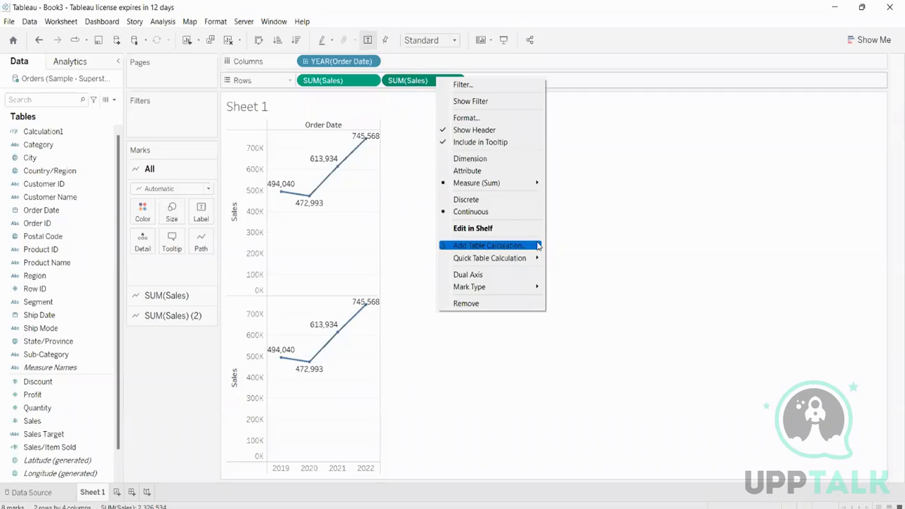
mouse_move(483, 259)
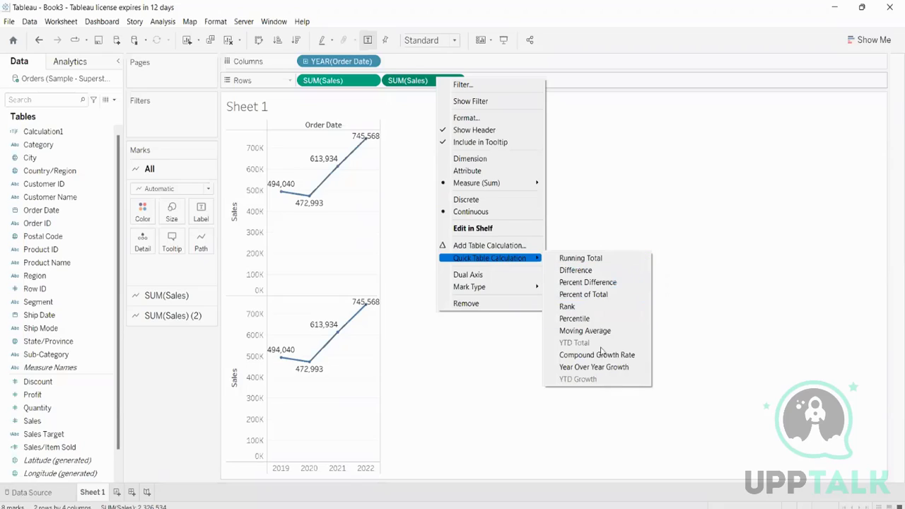
left_click(599, 258)
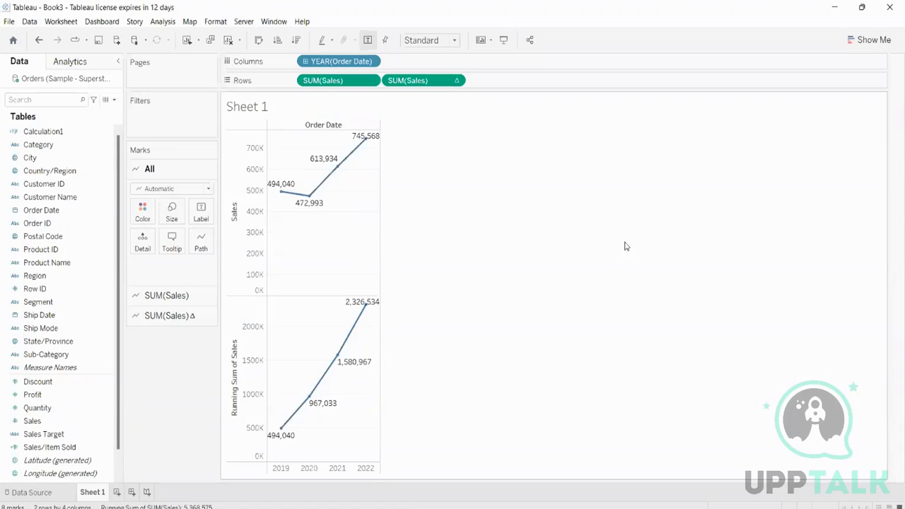
Change both sales charts to horizontal bars and swap rows and columns to make the bars vertical
left_click(858, 41)
left_click(818, 130)
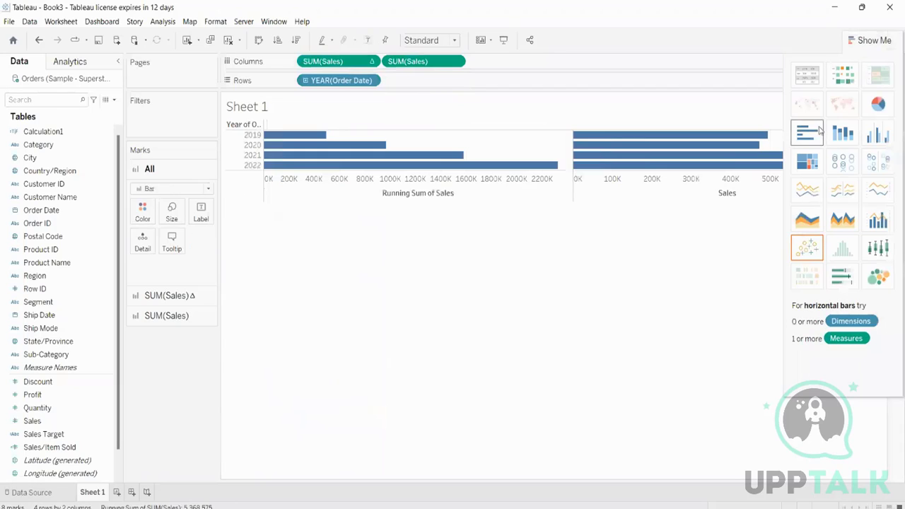
left_click(259, 40)
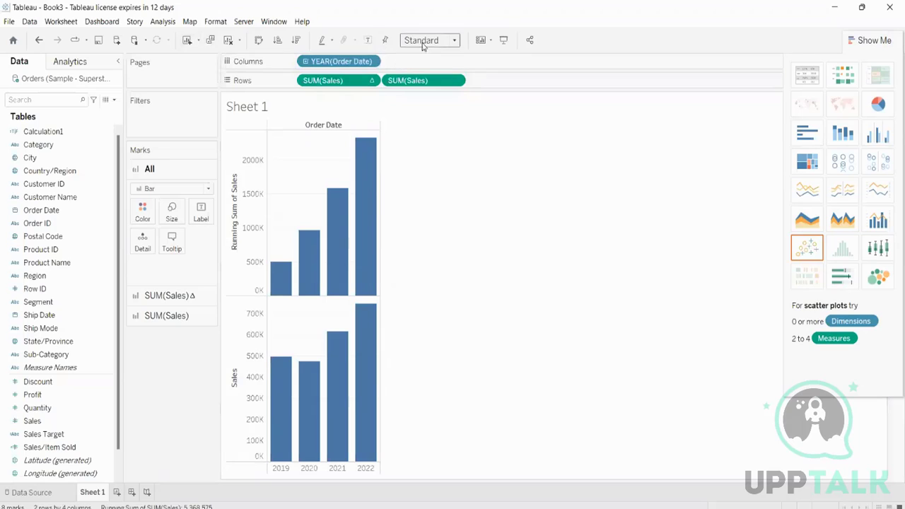
Show mark labels on both bar charts and compare the running total with the yearly sales
left_click(368, 41)
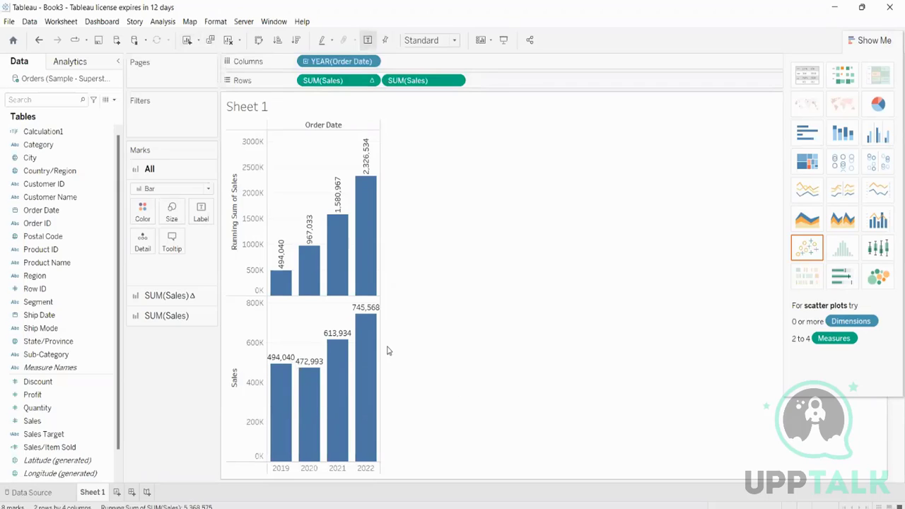
mouse_move(346, 378)
mouse_move(368, 441)
mouse_move(364, 163)
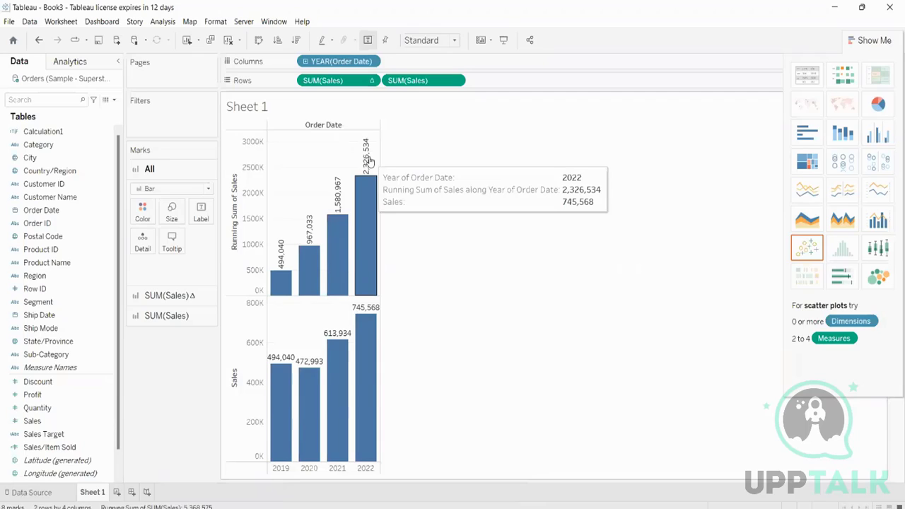
Convert the charts to a text table and place plain SUM(Sales) above the running total
left_click(813, 75)
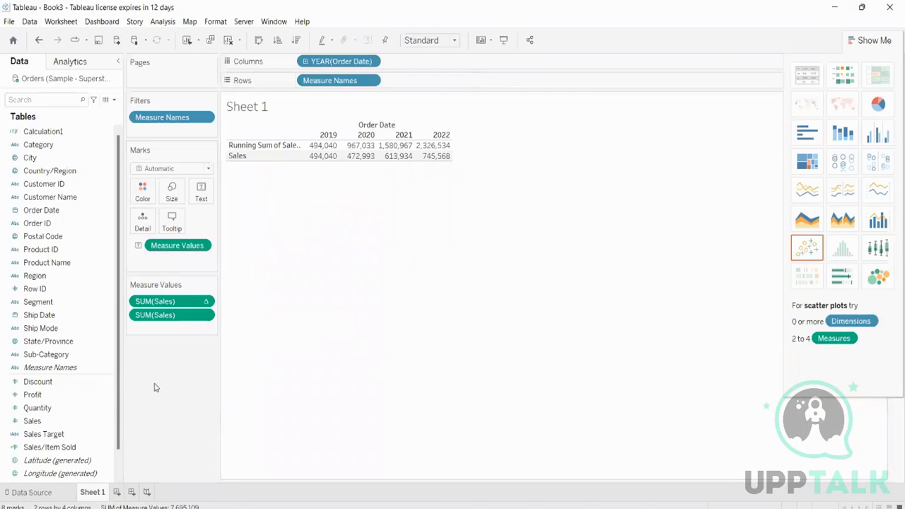
left_click_drag(169, 316, 177, 289)
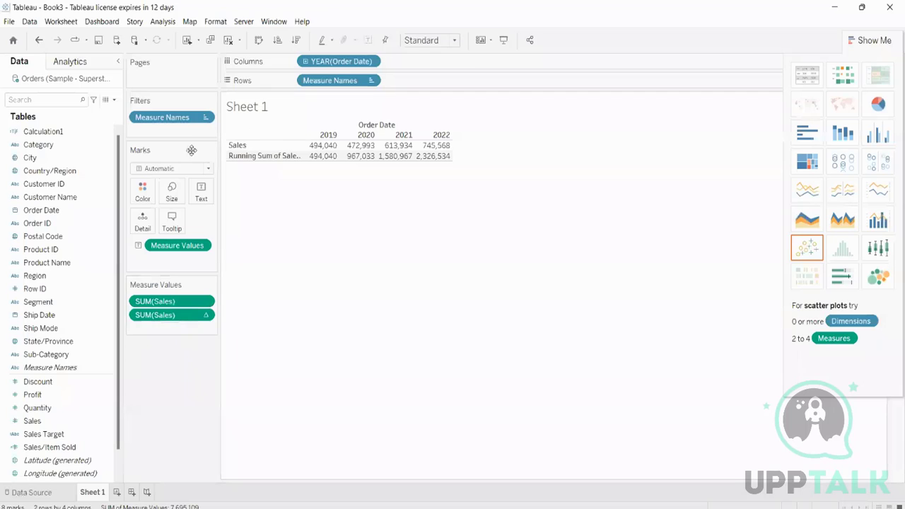
Add another SUM(Sales) with the Difference quick table calculation and return the view to a text table
left_click_drag(49, 423, 416, 81)
right_click(414, 82)
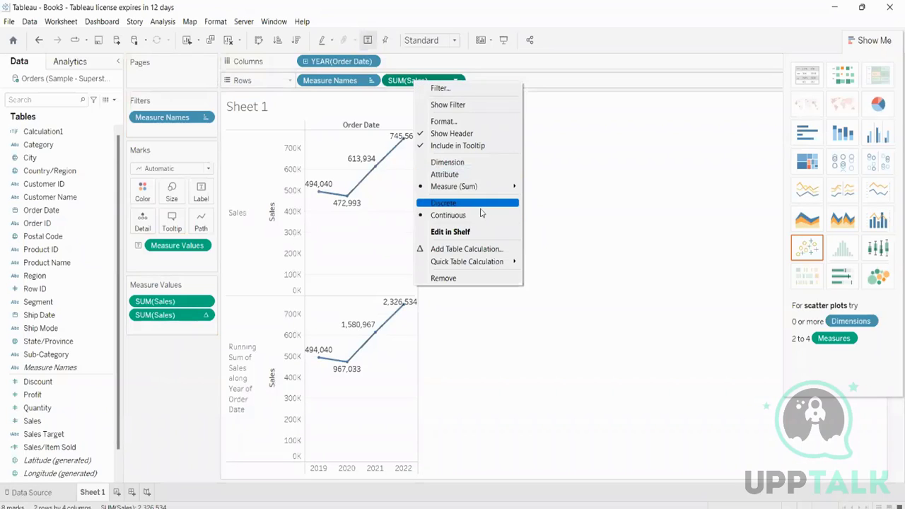
mouse_move(461, 263)
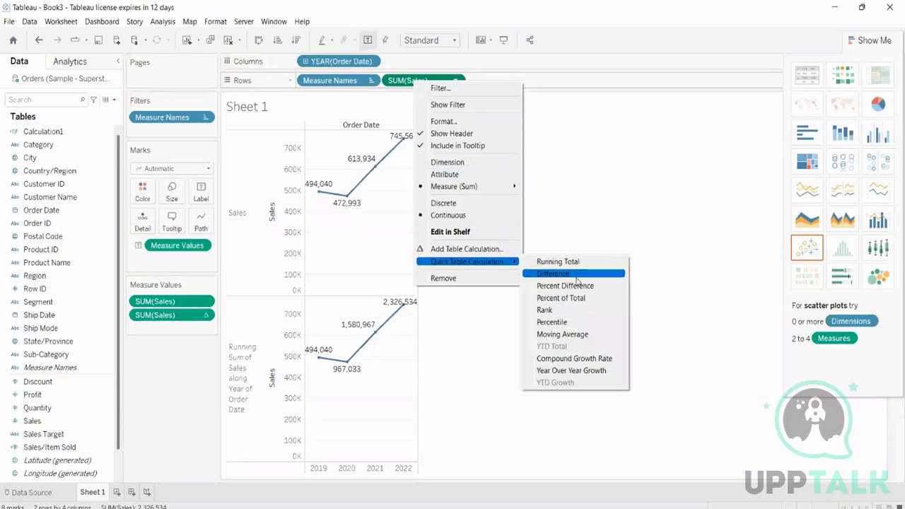
left_click(548, 274)
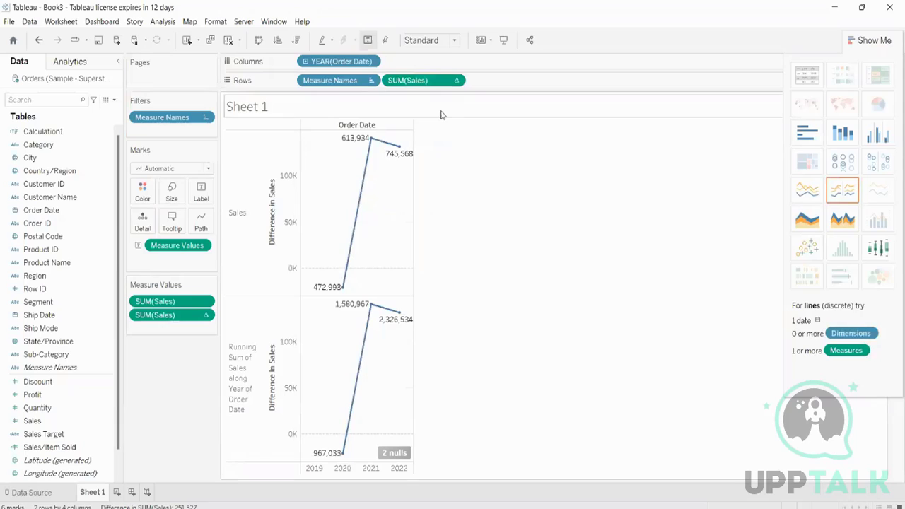
left_click(800, 84)
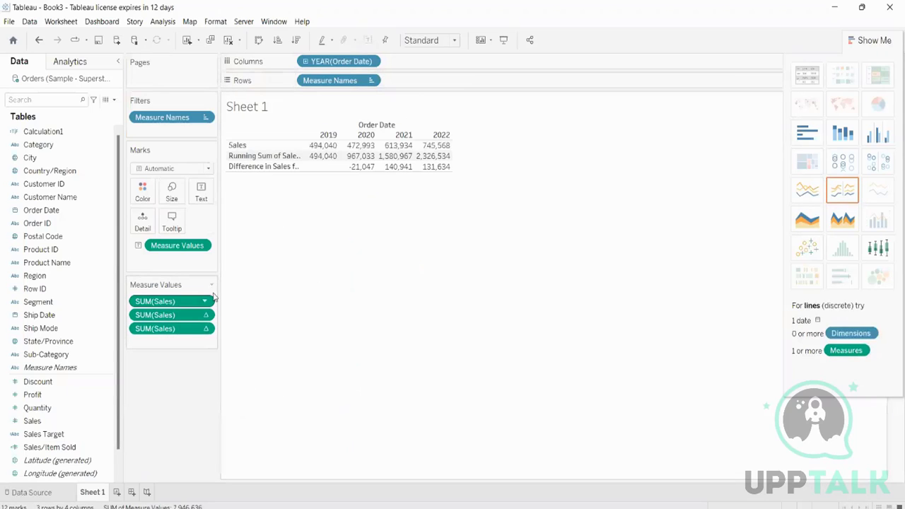
mouse_move(182, 317)
left_mouse_down()
mouse_move(186, 310)
mouse_move(180, 314)
left_mouse_up()
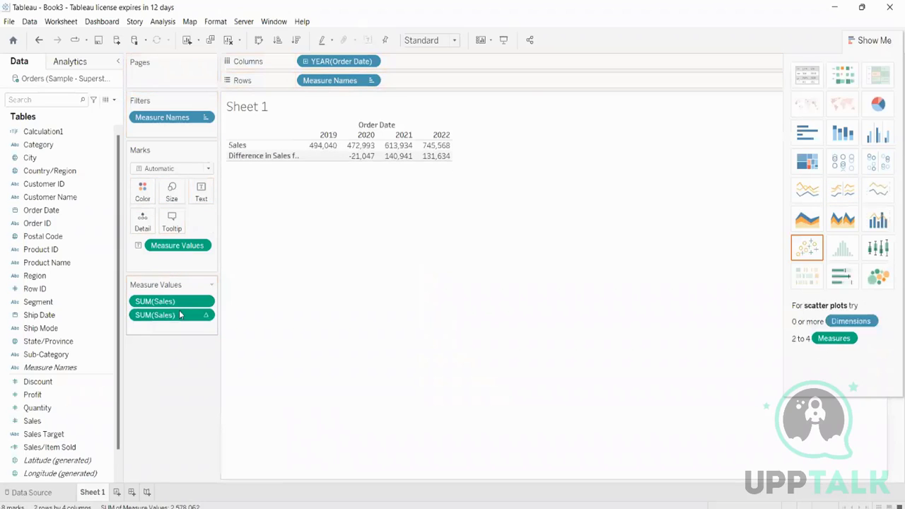
key("ctrl+z")
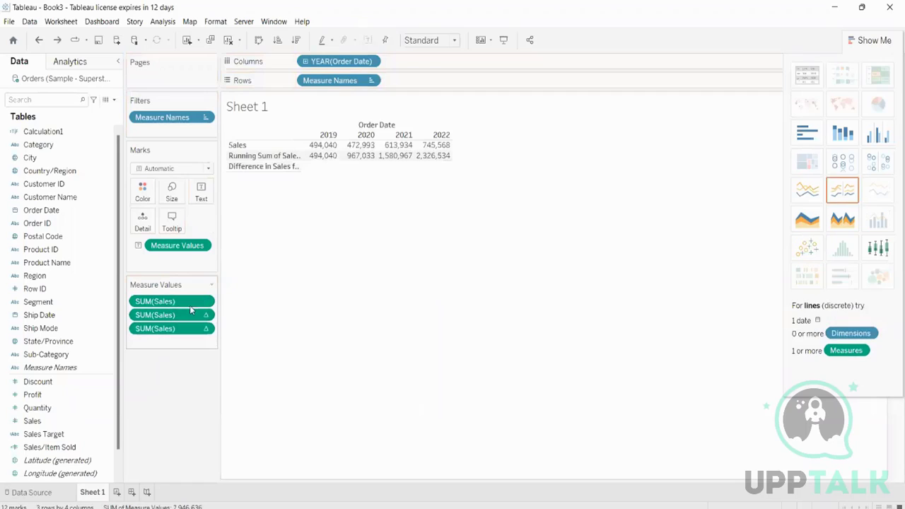
left_click_drag(183, 312, 174, 334)
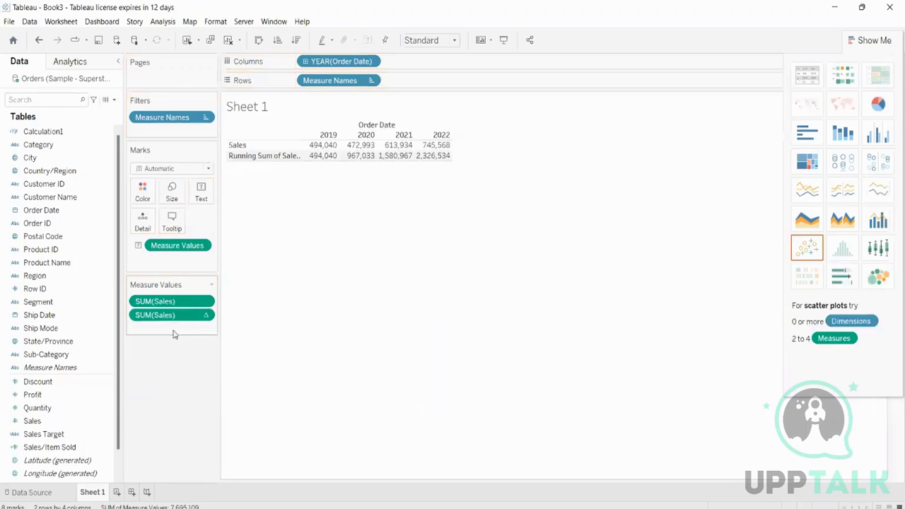
key("ctrl+z")
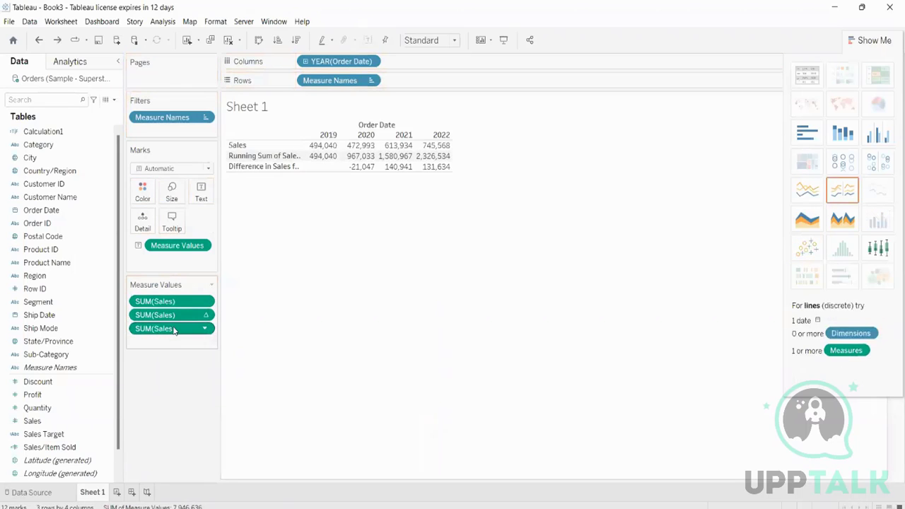
Place the Difference measure directly below Sales and widen the row label column until the full measure names fit
left_click_drag(175, 316, 175, 333)
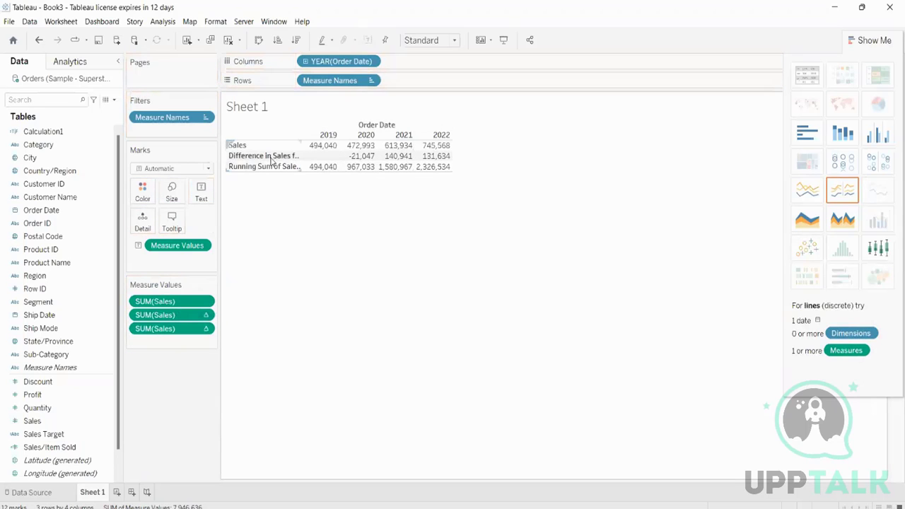
mouse_move(446, 162)
mouse_move(444, 145)
mouse_move(304, 155)
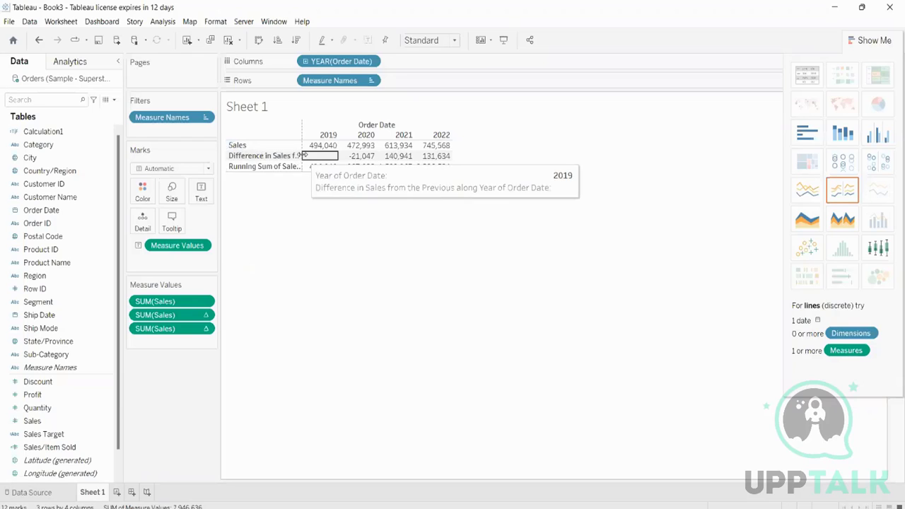
left_click_drag(304, 155, 364, 157)
mouse_move(367, 161)
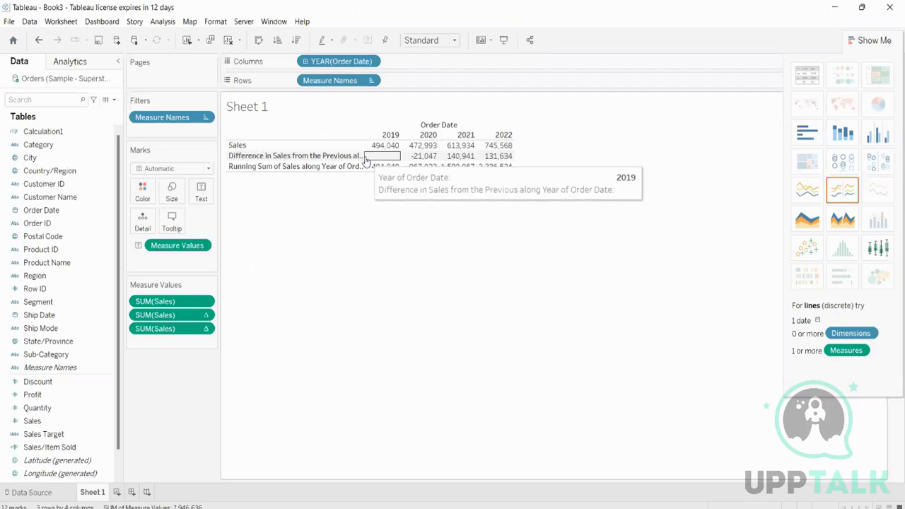
left_click(470, 156)
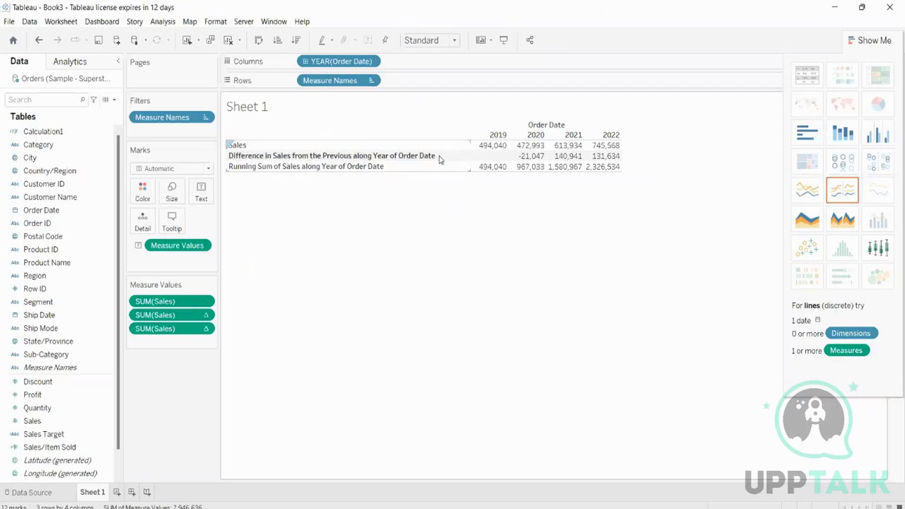
mouse_move(540, 156)
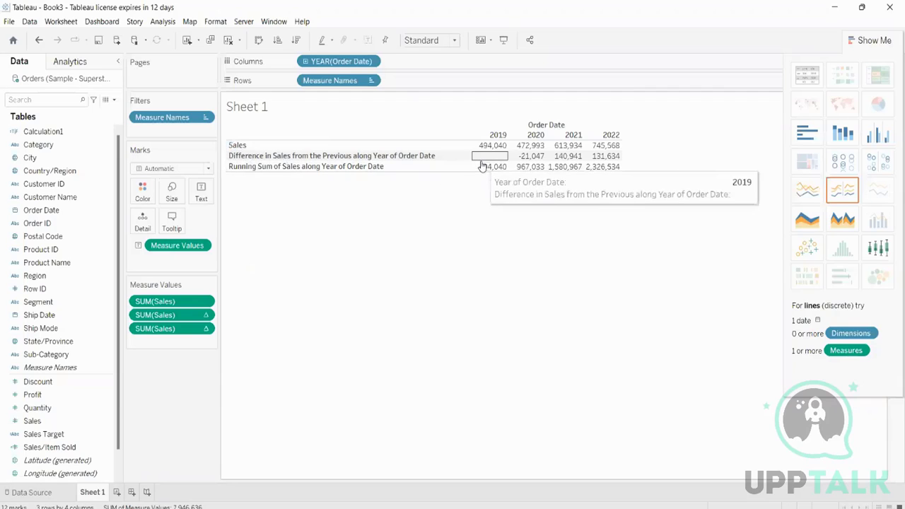
mouse_move(507, 147)
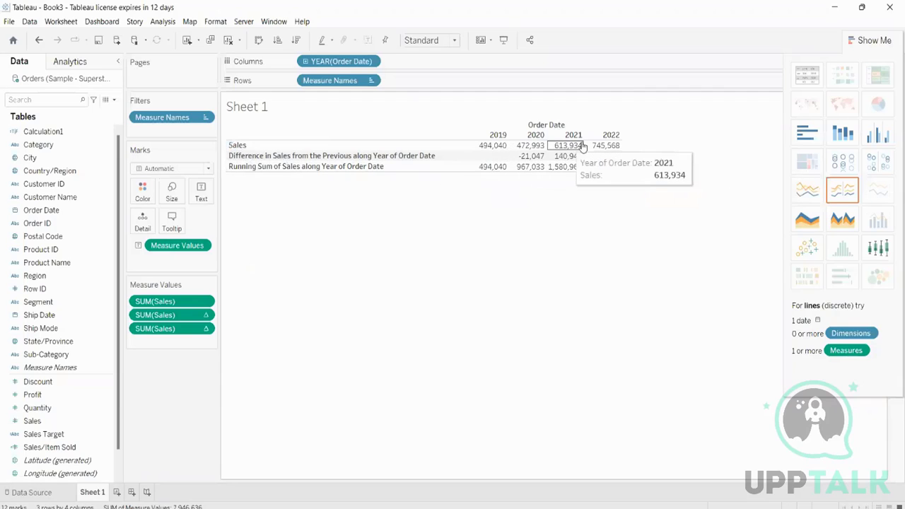
mouse_move(590, 148)
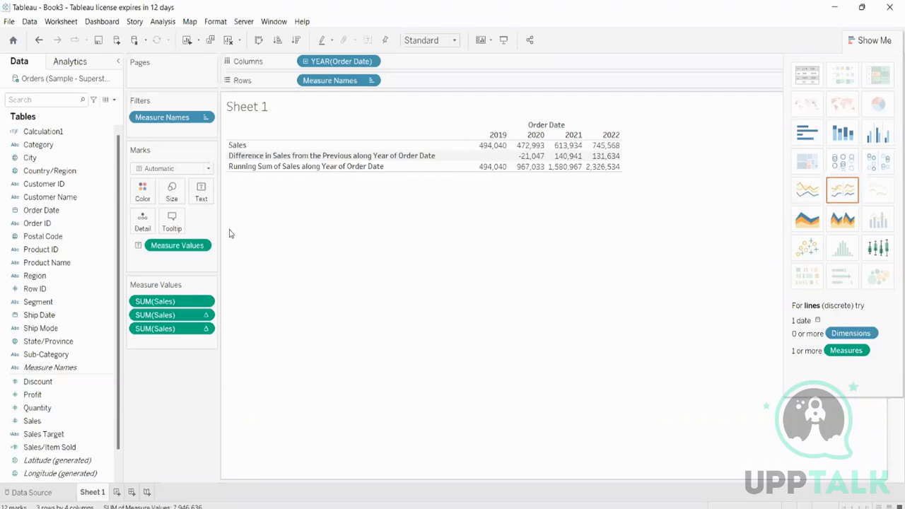
Add SUM(Sales) with the Percent Difference quick table calculation to the text table, placed directly below Sales
left_click_drag(32, 421, 413, 83)
right_click(414, 82)
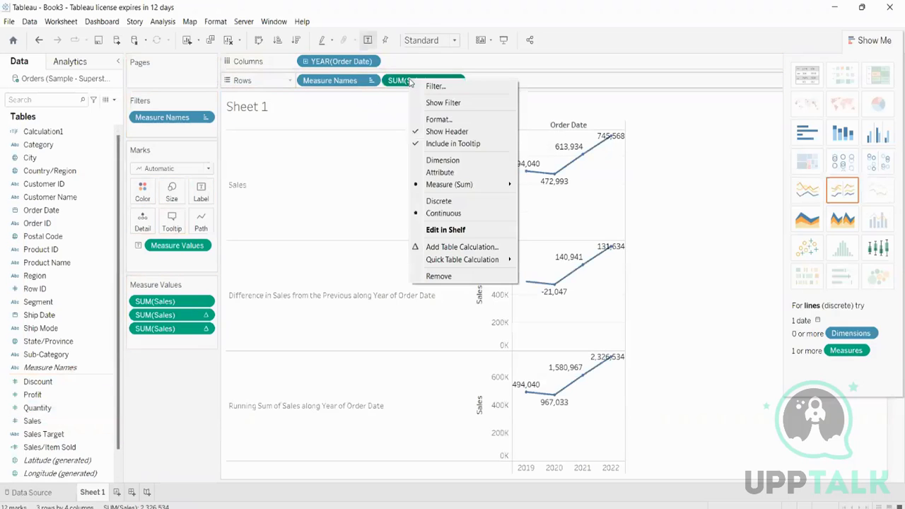
mouse_move(452, 260)
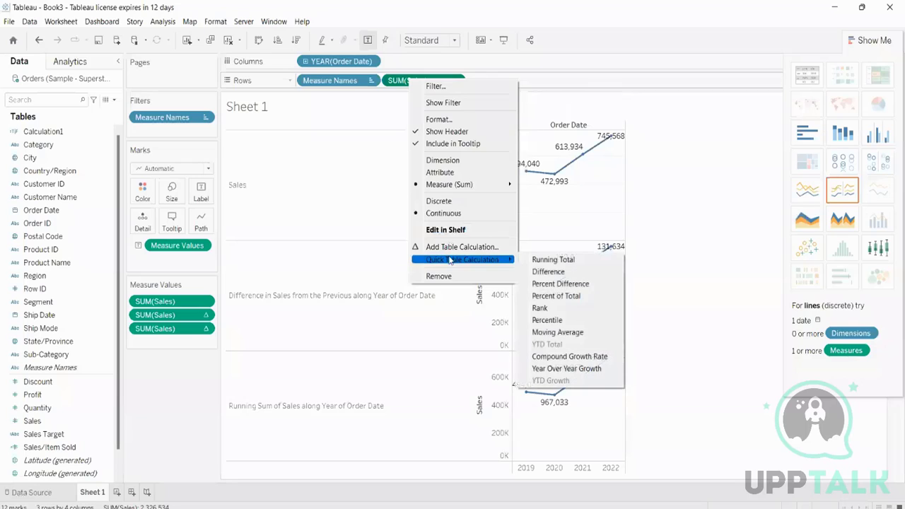
left_click(560, 283)
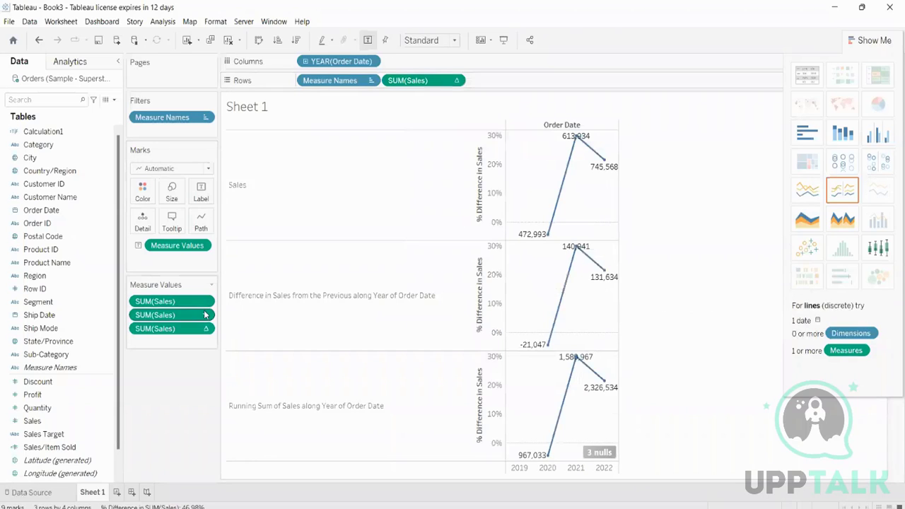
left_click(804, 77)
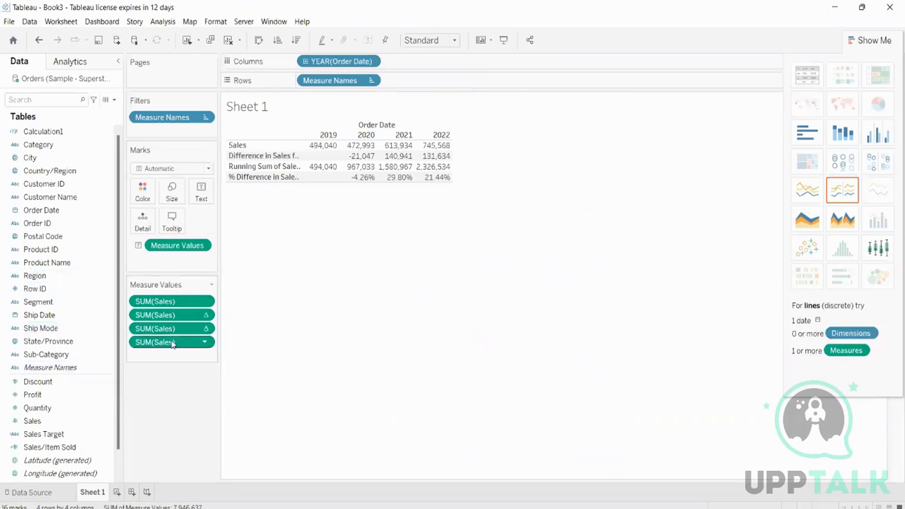
left_click_drag(170, 342, 174, 310)
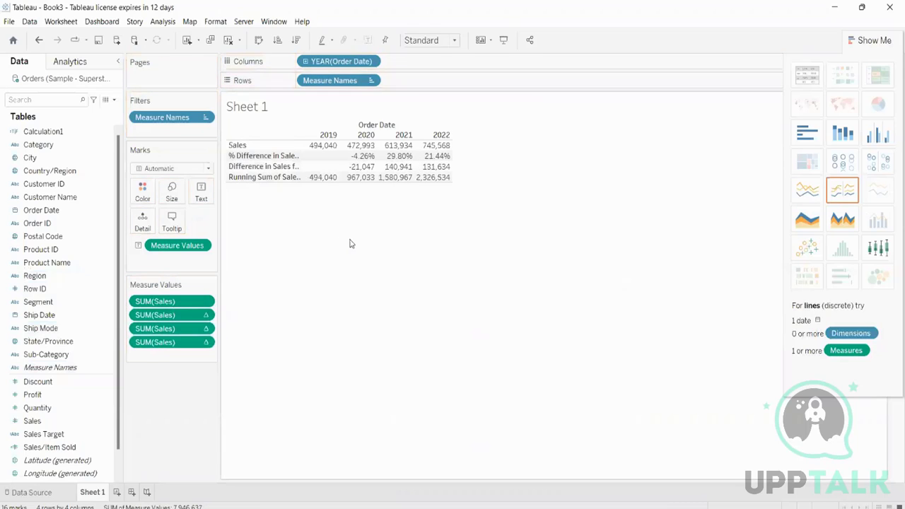
mouse_move(365, 160)
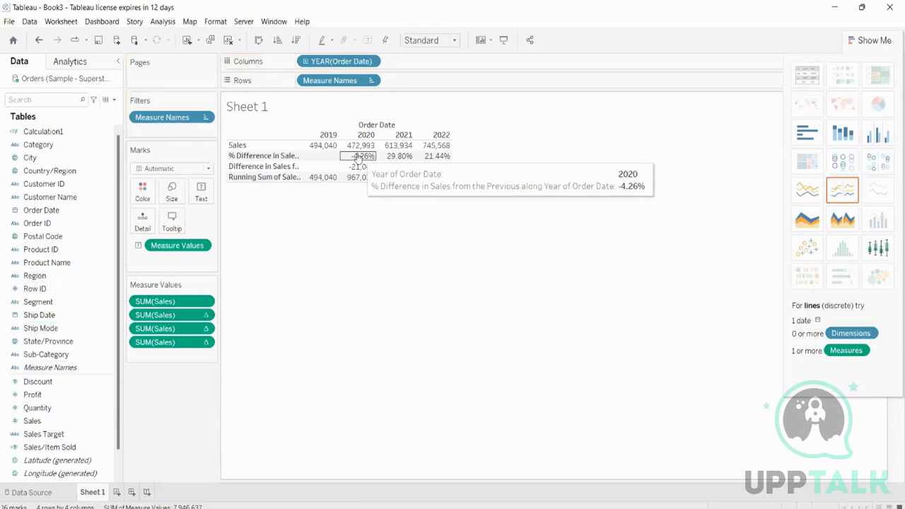
mouse_move(405, 162)
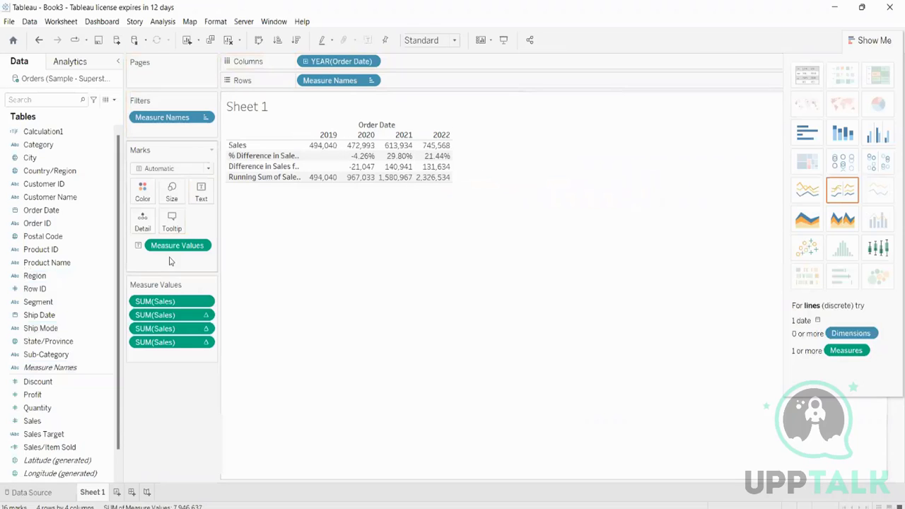
Add SUM(Sales) with the Percent of Total quick table calculation to the text table, placed directly below Sales
left_click_drag(31, 421, 451, 81)
left_click(456, 80)
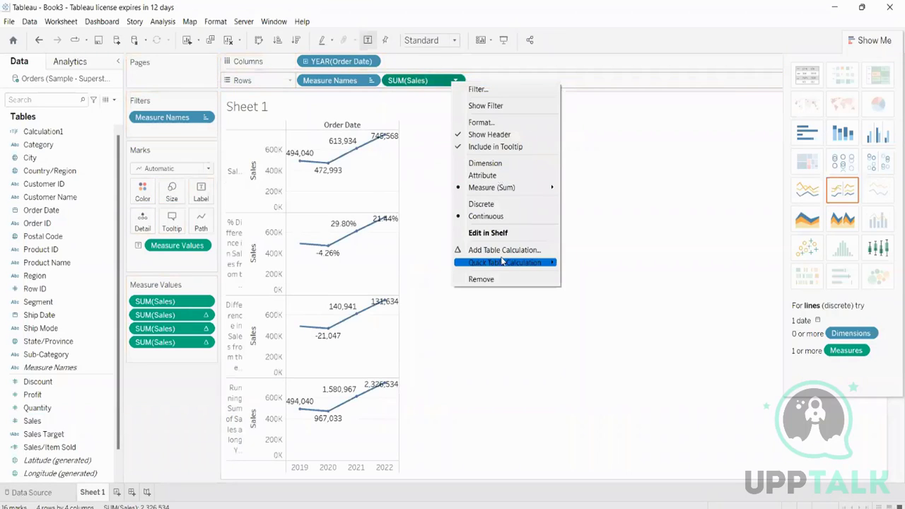
mouse_move(523, 262)
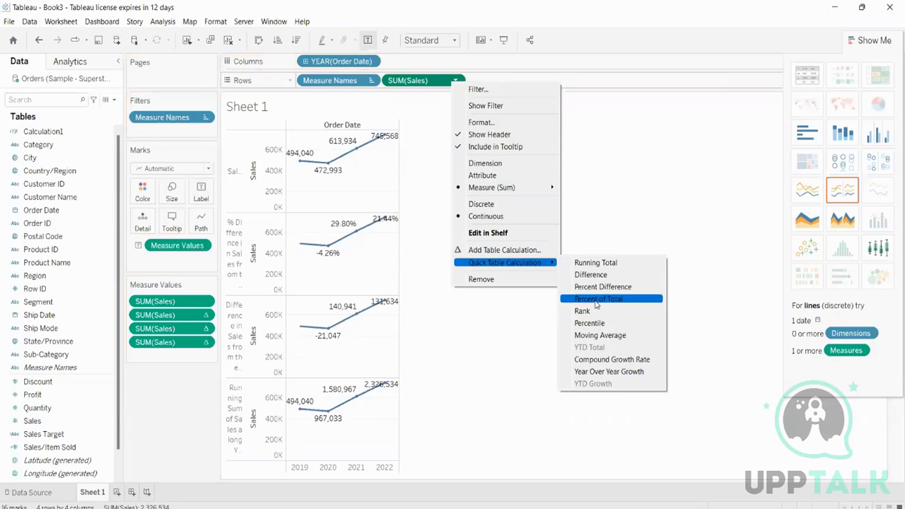
left_click(596, 300)
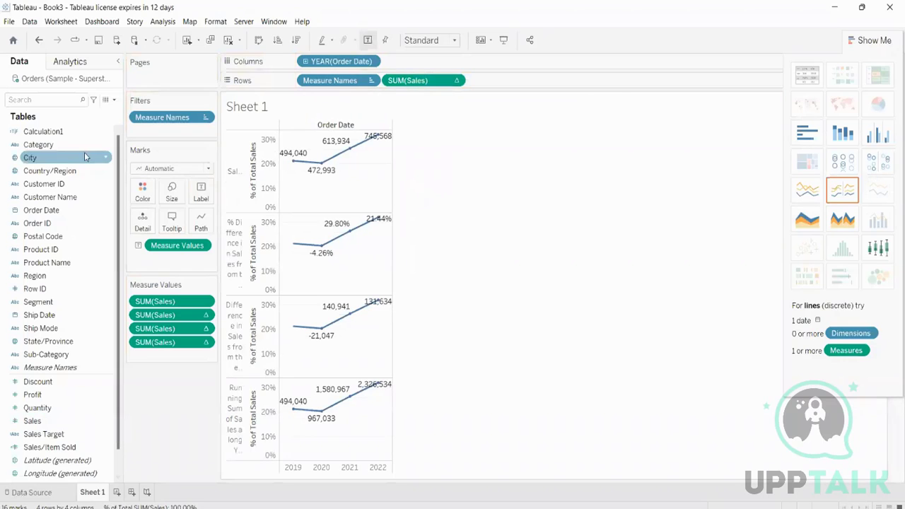
left_click_drag(417, 80, 531, 106)
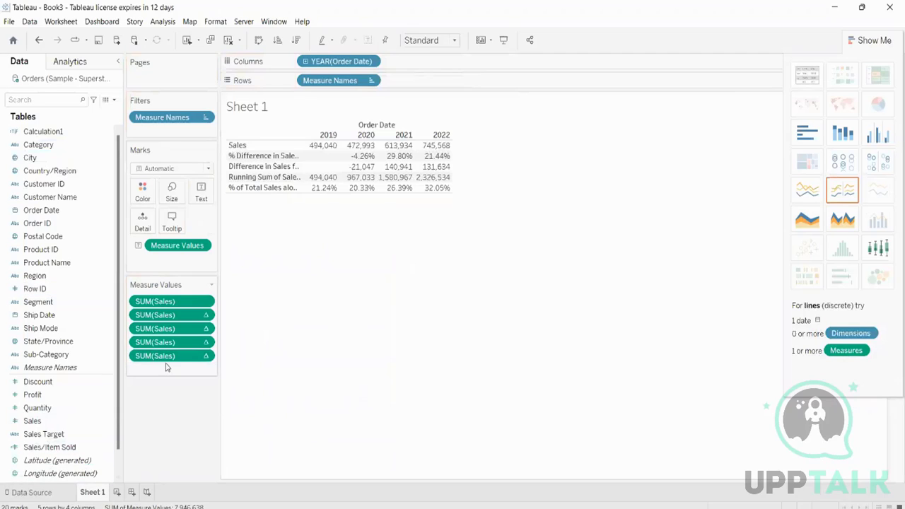
left_click_drag(168, 359, 172, 306)
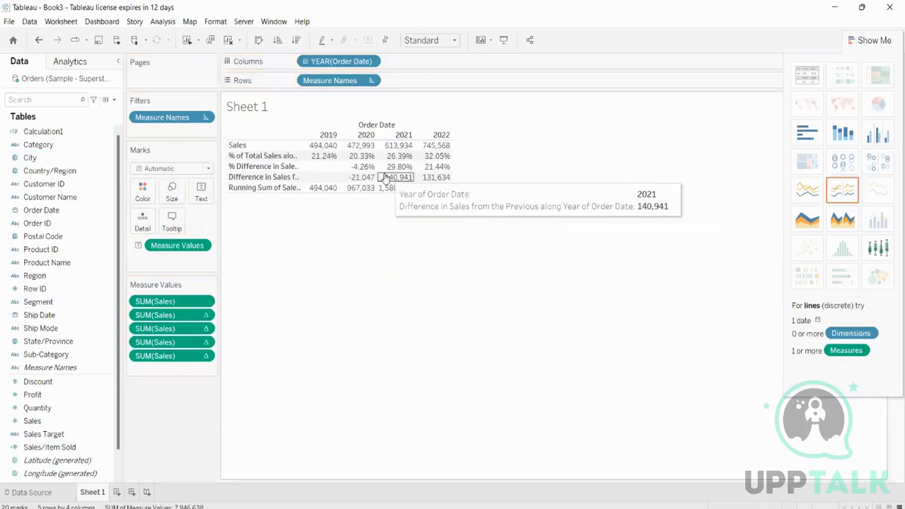
mouse_move(328, 159)
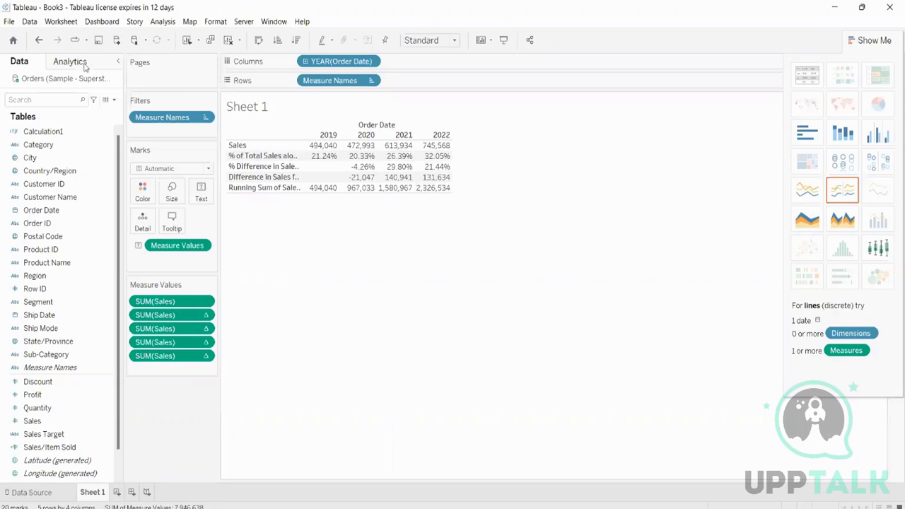
Clear the worksheet and plot SUM(Sales) by YEAR(Order Date) as a line chart
left_click(229, 40)
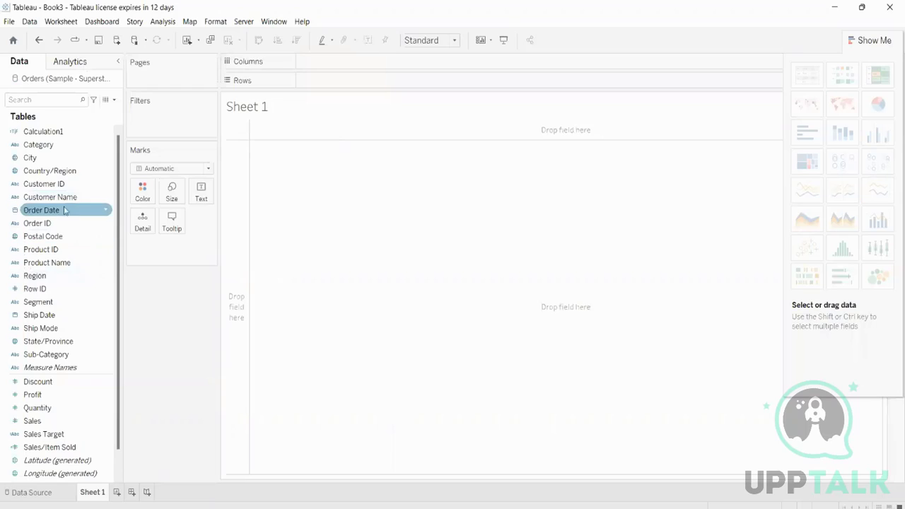
left_click_drag(41, 210, 331, 65)
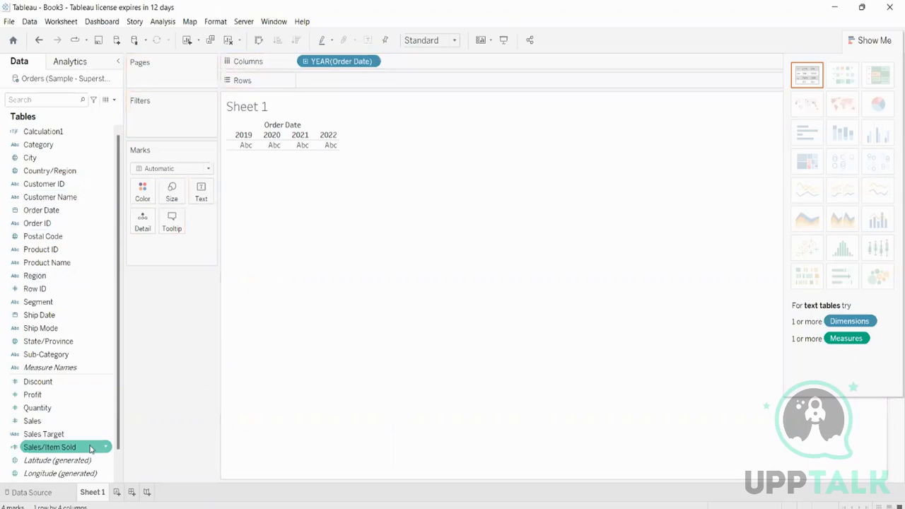
left_click_drag(39, 420, 414, 86)
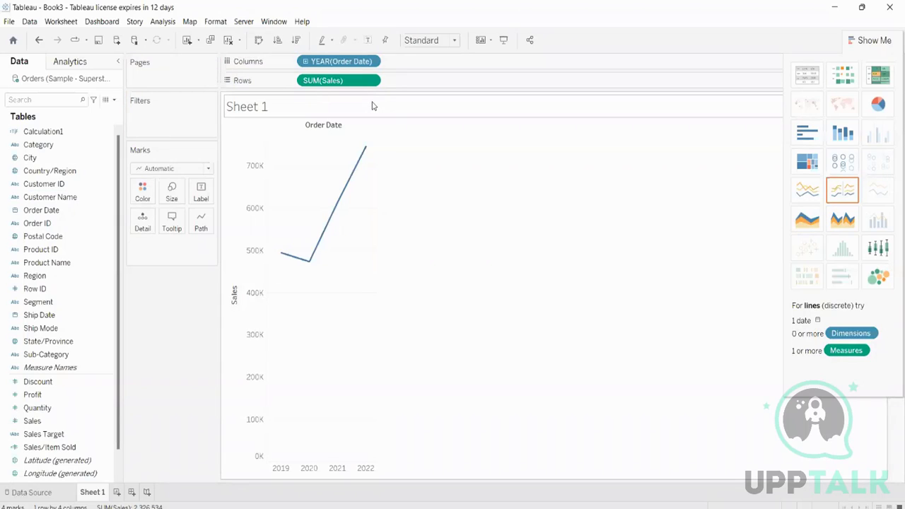
Add a table calculation to SUM(Sales) that computes Difference From relative to Previous, using Table (across)
right_click(335, 82)
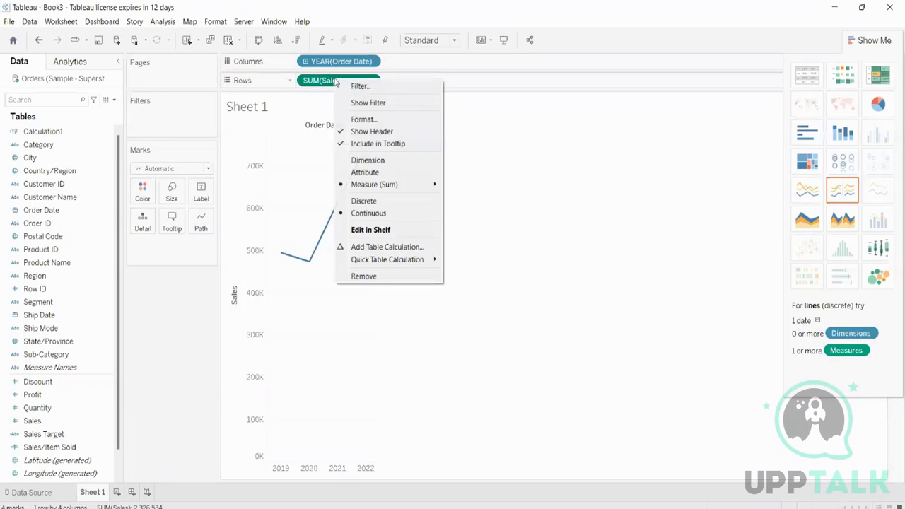
mouse_move(435, 260)
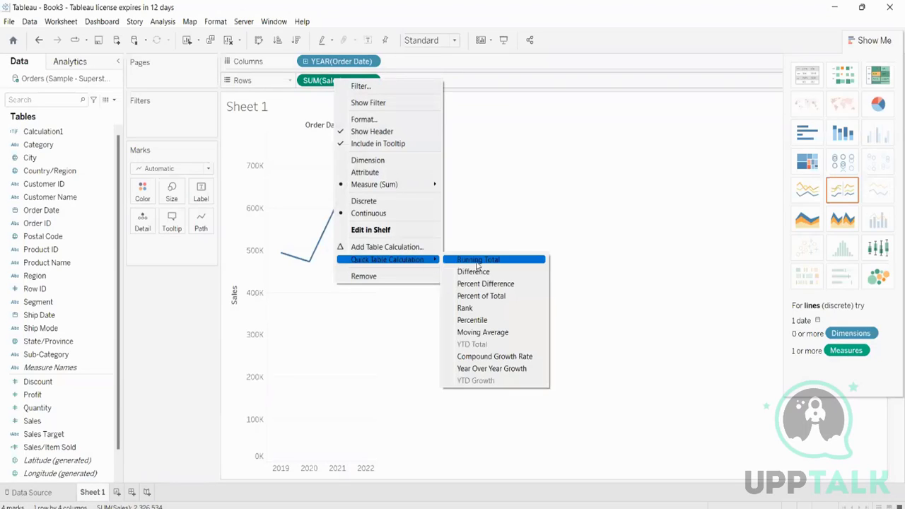
left_click(367, 251)
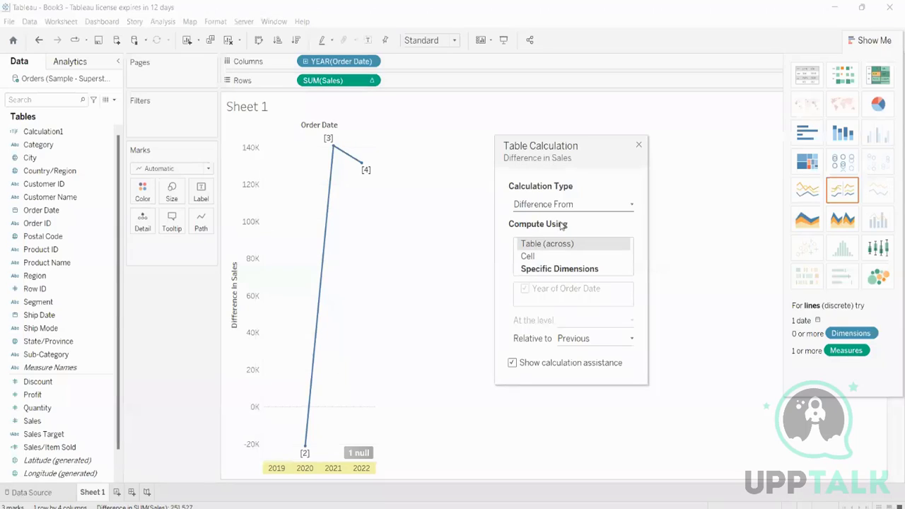
left_click(549, 257)
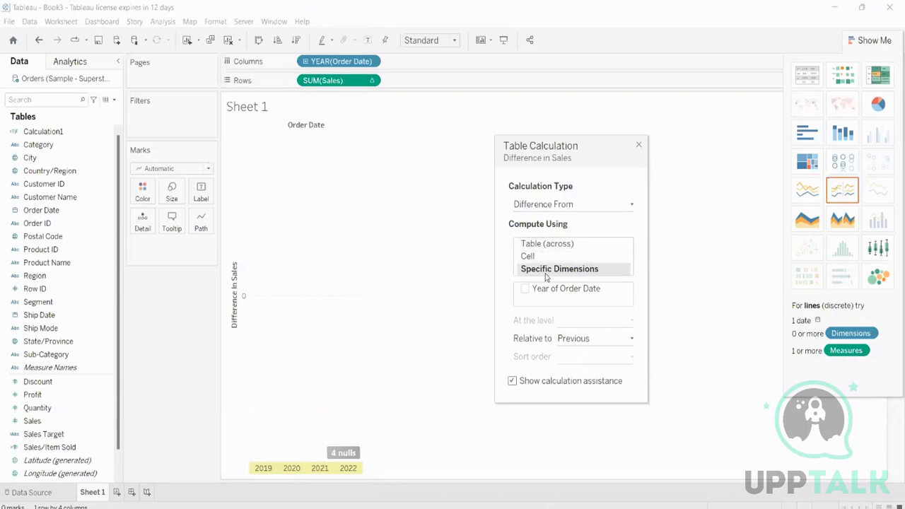
left_click(546, 269)
left_click(546, 245)
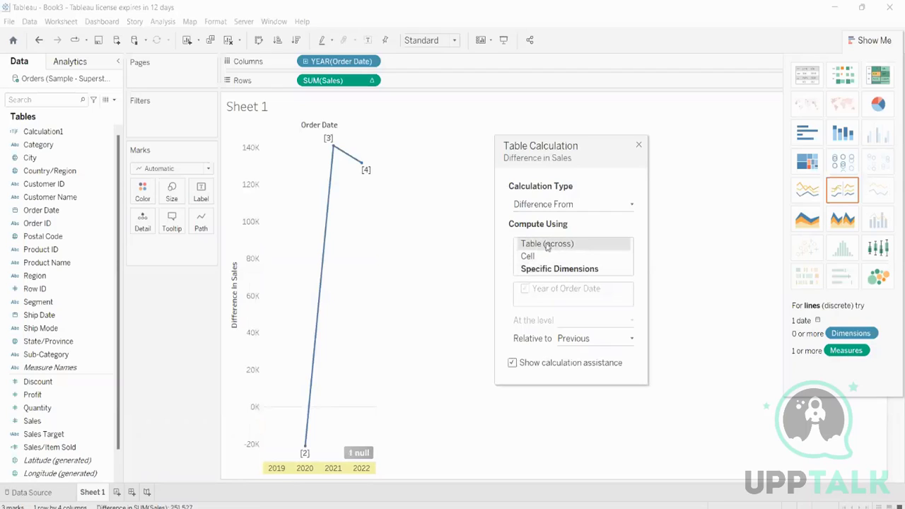
left_click(584, 340)
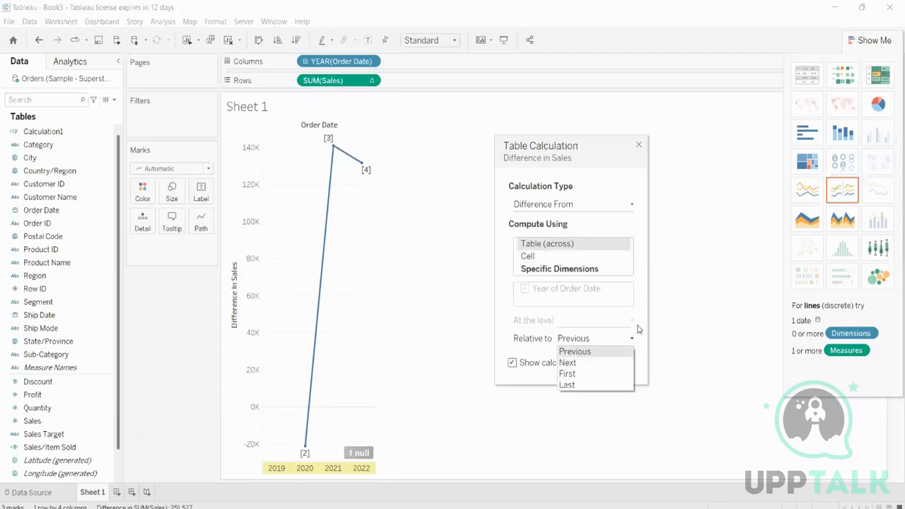
left_click(694, 319)
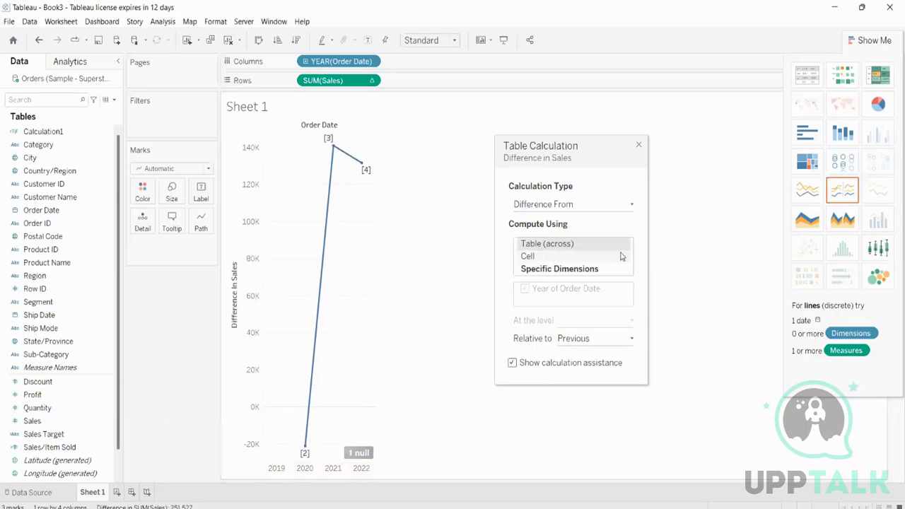
Change the table calculation to a Running Total aggregated by Average and show mark labels on the line
left_click(594, 205)
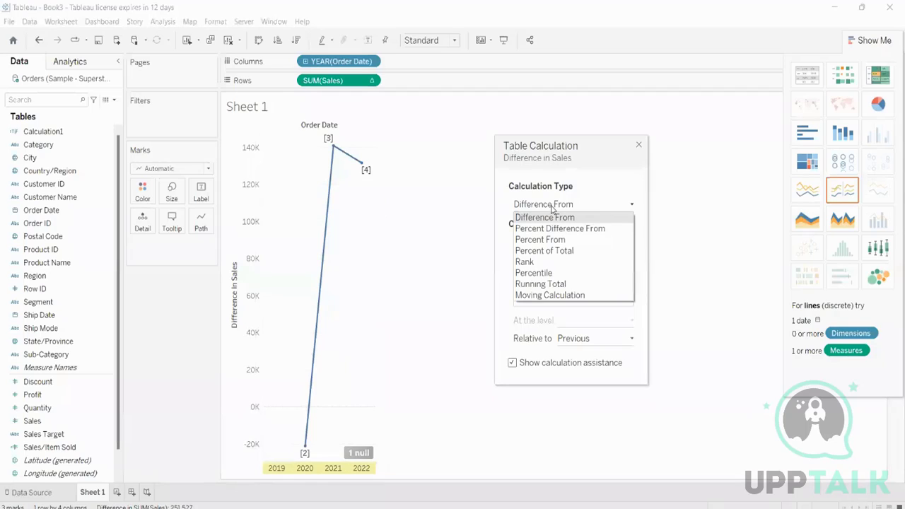
left_click(564, 285)
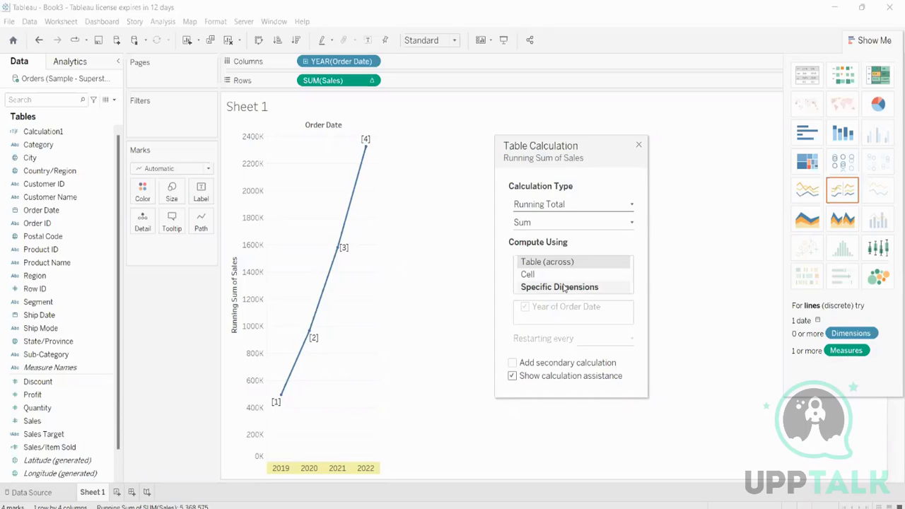
left_click(548, 223)
left_click(538, 245)
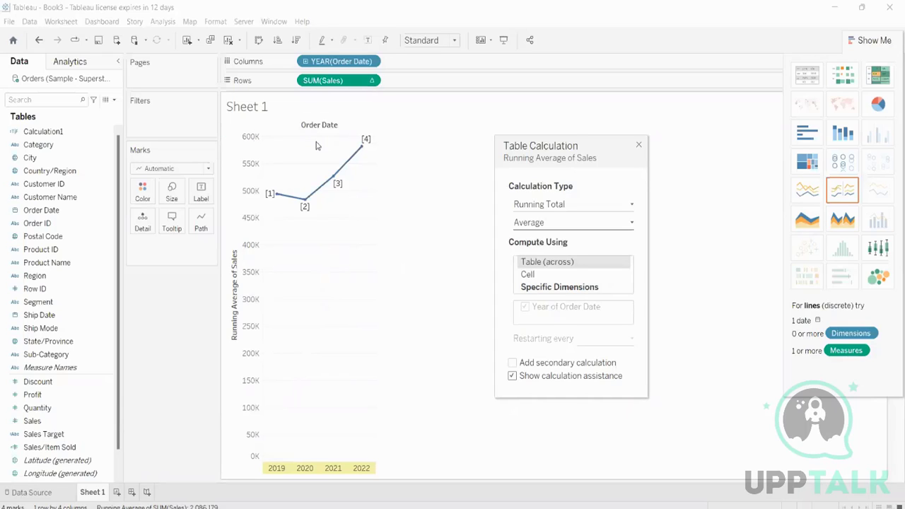
left_click(367, 40)
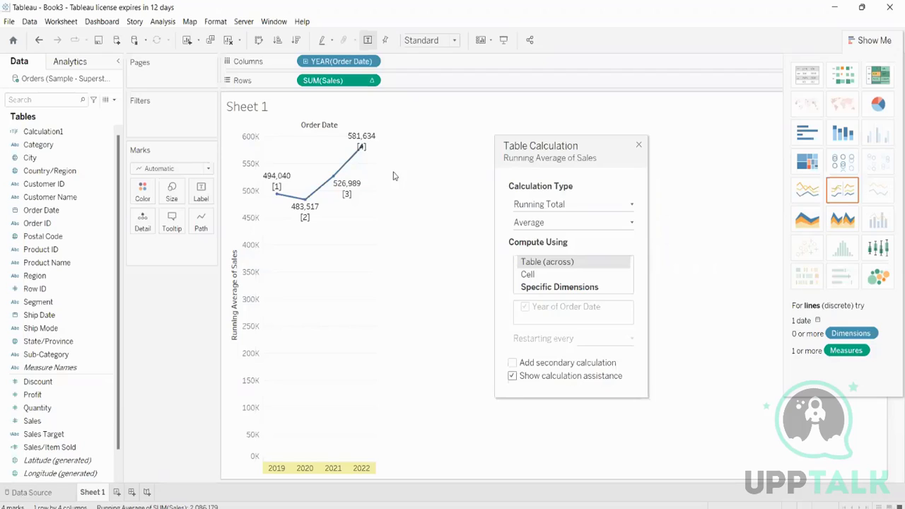
Set the table calculation type to Difference From and examine the labelled yearly differences
left_click(585, 205)
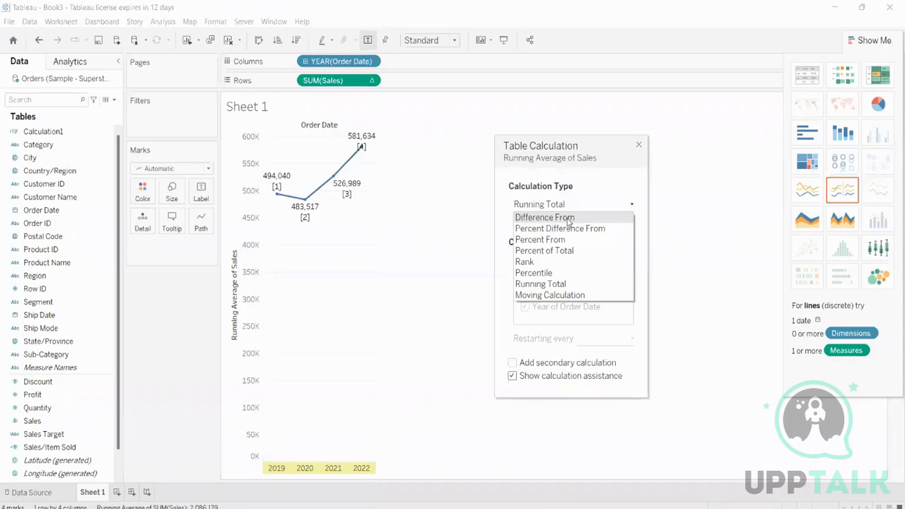
left_click(528, 216)
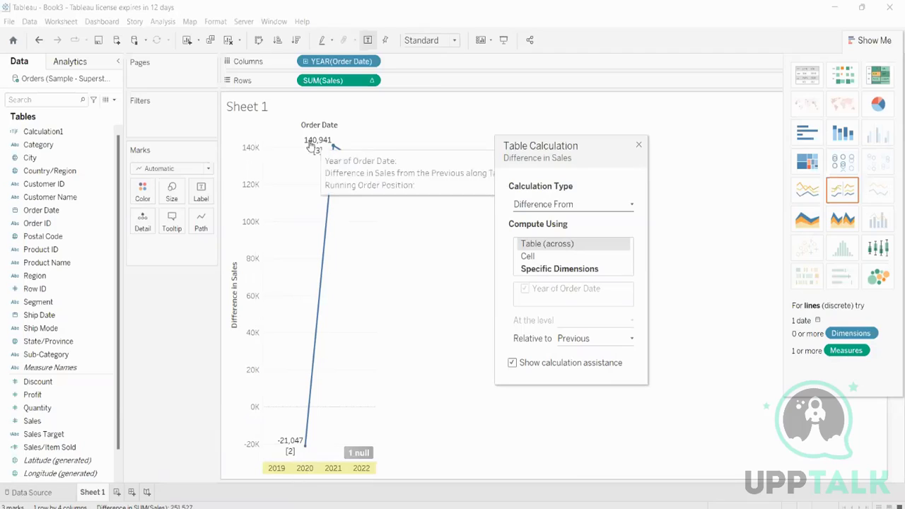
mouse_move(369, 178)
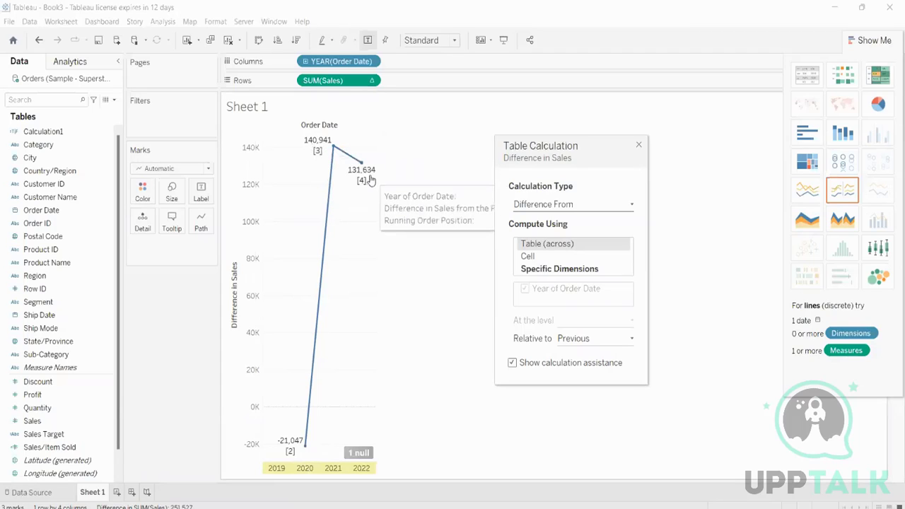
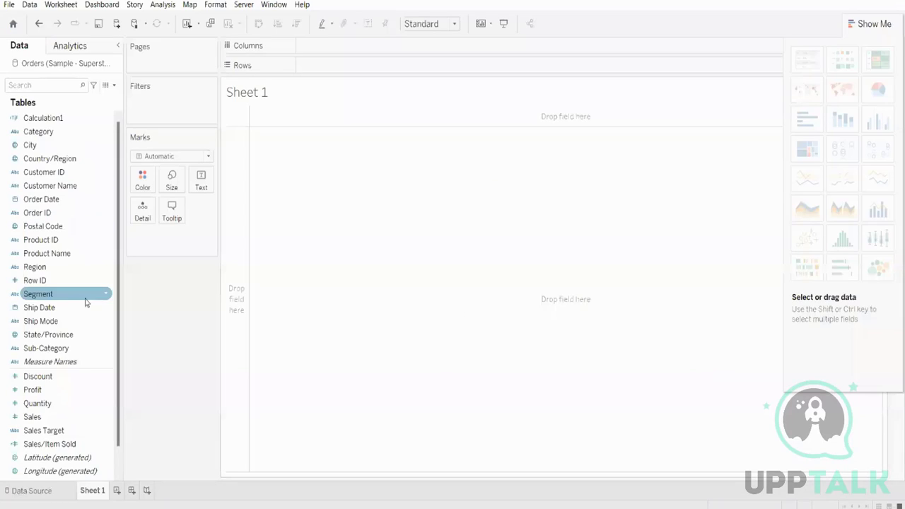
Plot SUM(Sales) by YEAR(Order Date) as a line chart and drill the date down to quarters
left_click_drag(29, 205, 319, 51)
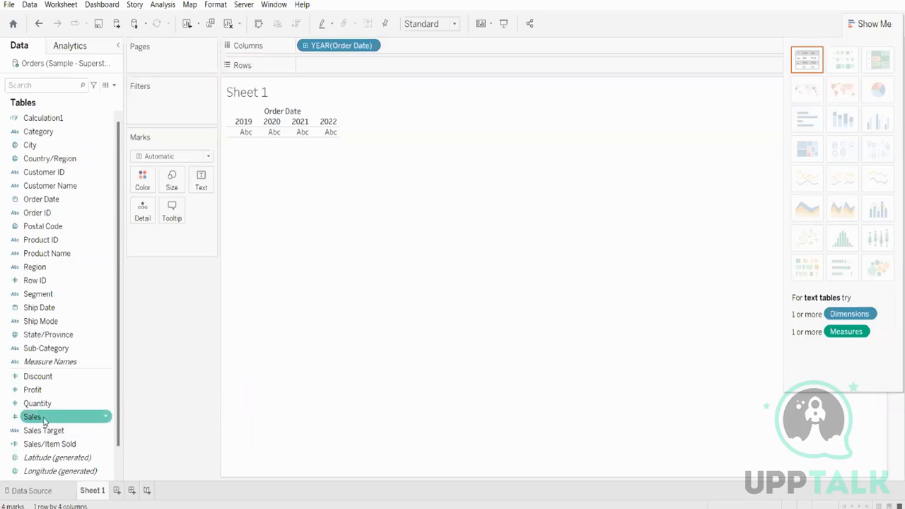
left_click_drag(32, 417, 351, 66)
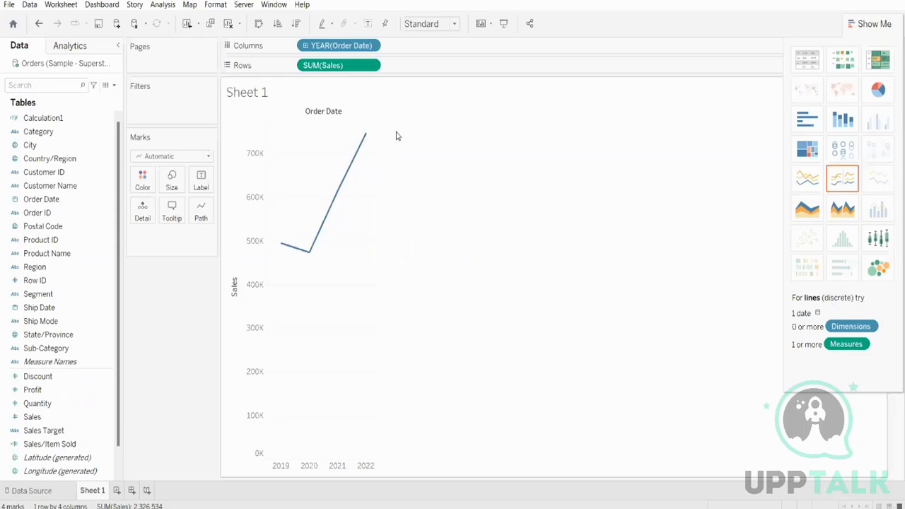
left_click(306, 46)
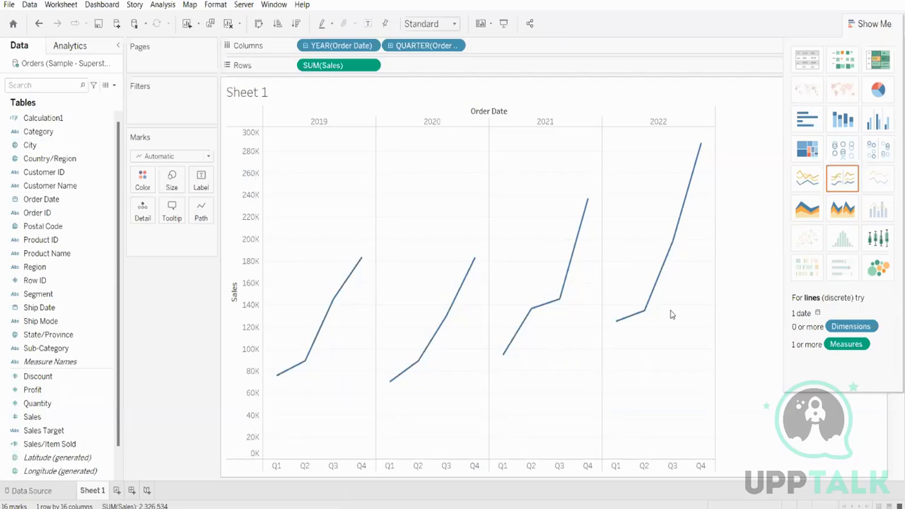
Add a second SUM(Sales) to the rows and apply the Percent Difference quick table calculation to it
left_click(62, 418)
left_click_drag(63, 422, 537, 70)
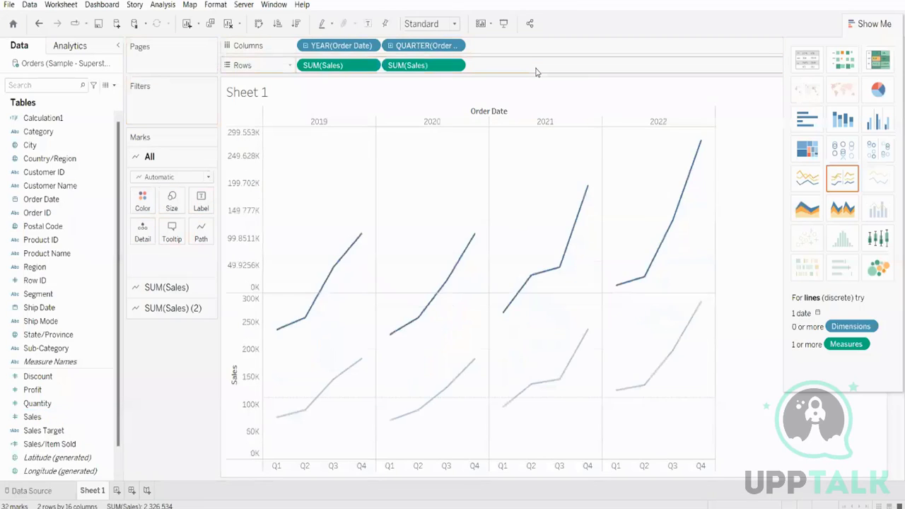
right_click(408, 67)
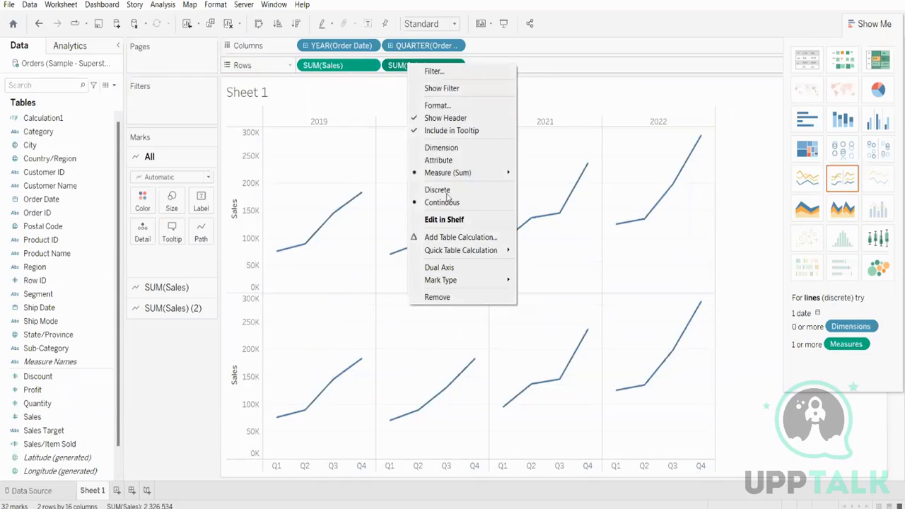
mouse_move(454, 255)
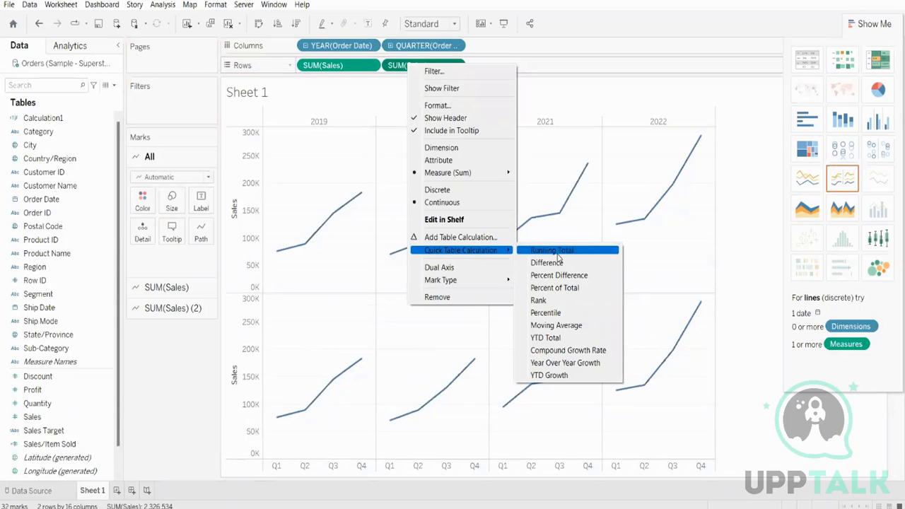
left_click(558, 274)
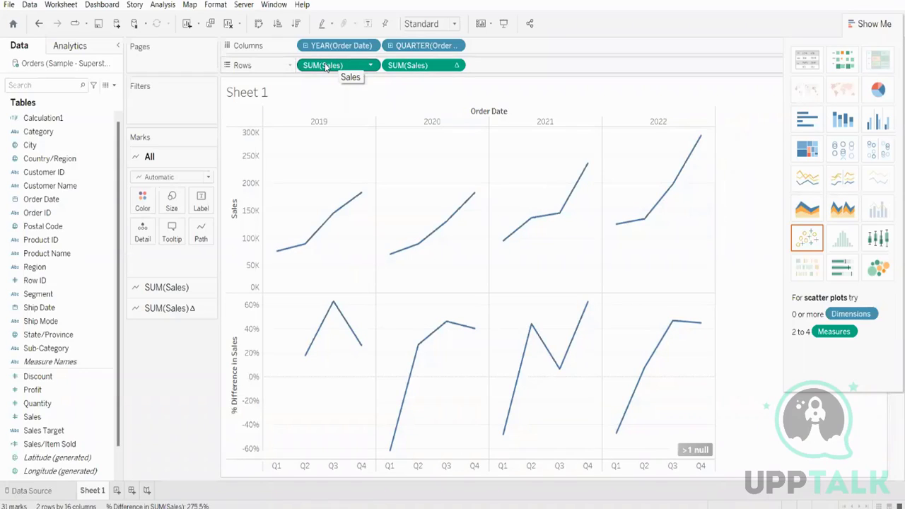
Move the plain SUM(Sales) from the rows to the line color and apply the Red palette
left_click_drag(325, 66, 143, 207)
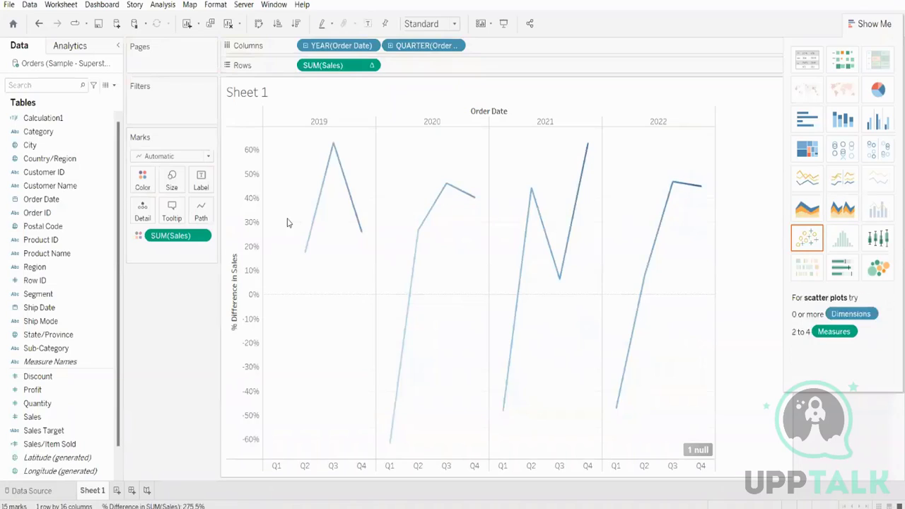
left_click(139, 235)
left_click(142, 179)
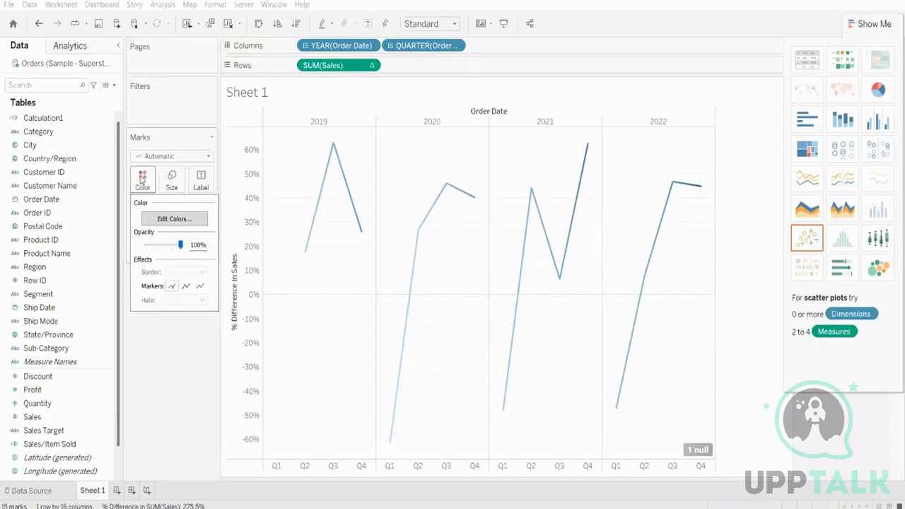
left_click(169, 219)
left_click(463, 207)
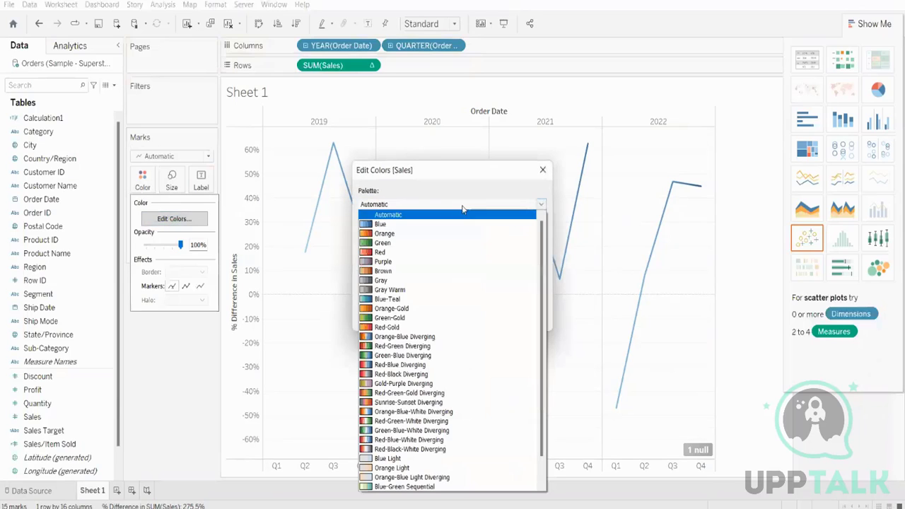
left_click(367, 253)
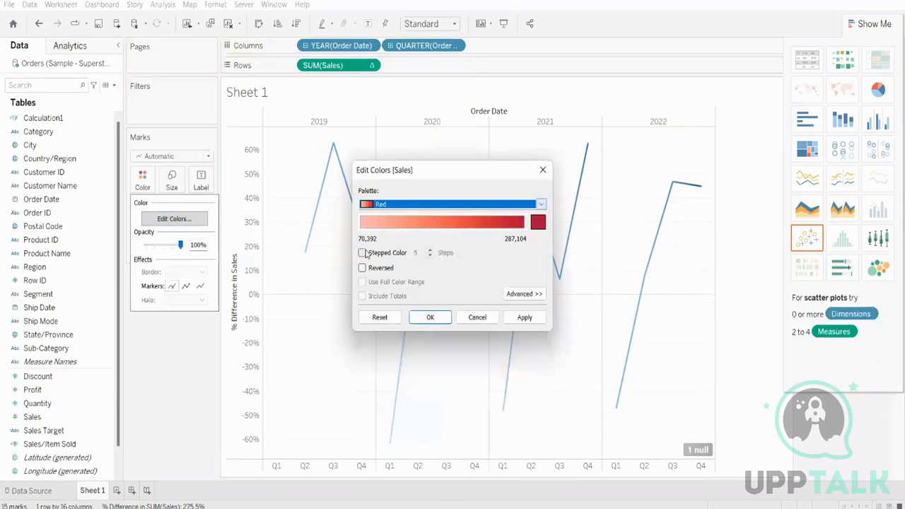
left_click(533, 321)
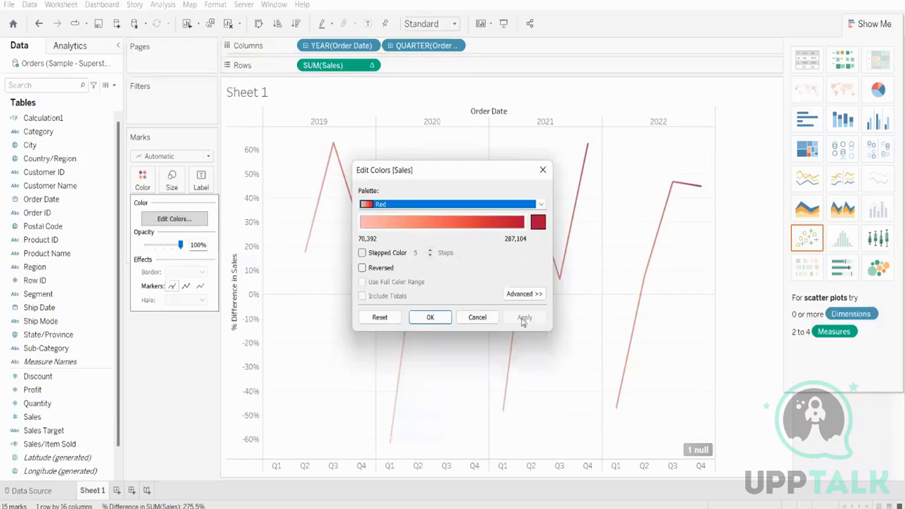
left_click(428, 317)
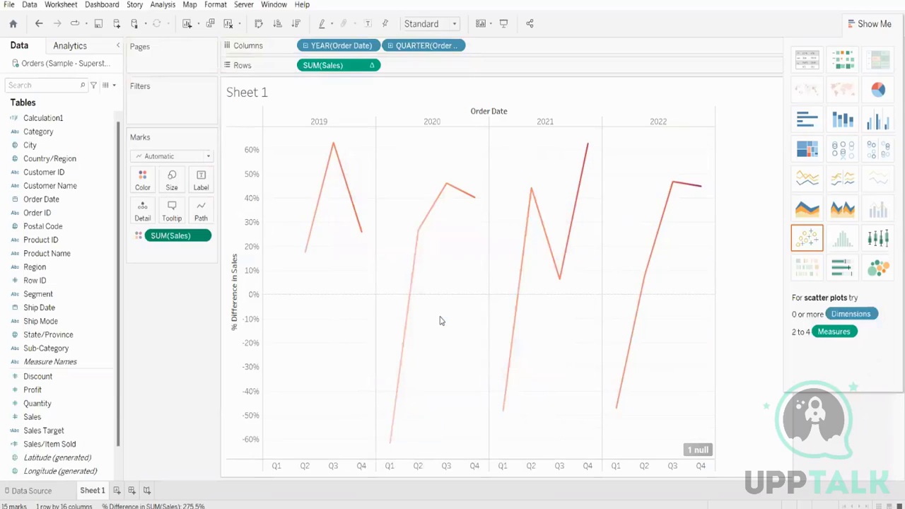
Hide the chart type suggestions, show mark labels on the lines and examine the quarterly percent differences
left_click(864, 25)
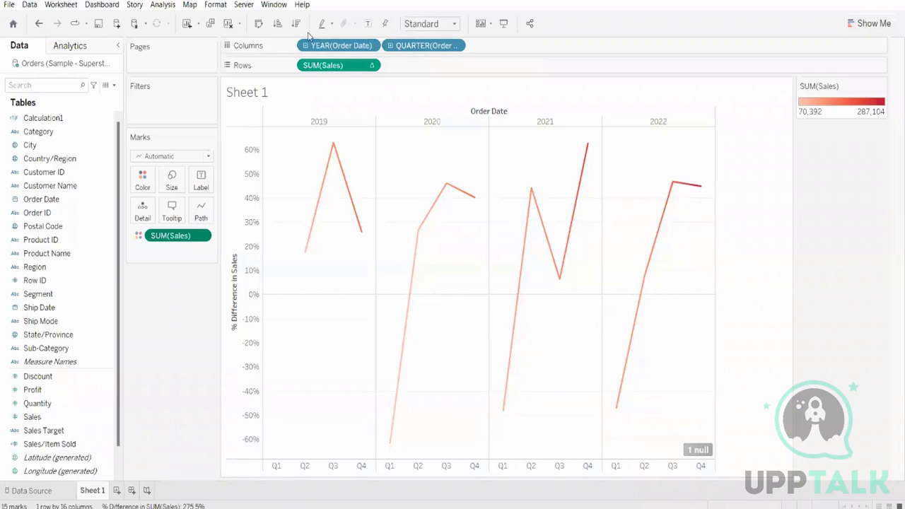
left_click(368, 24)
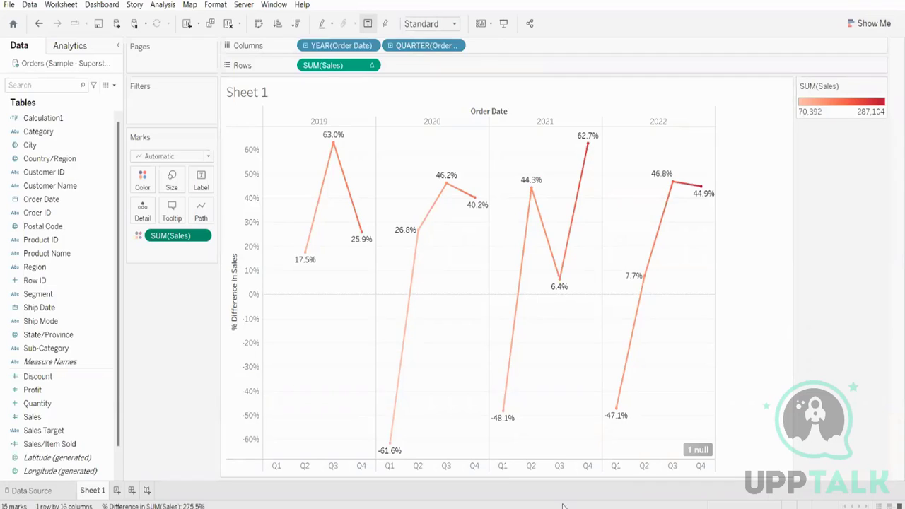
mouse_move(503, 410)
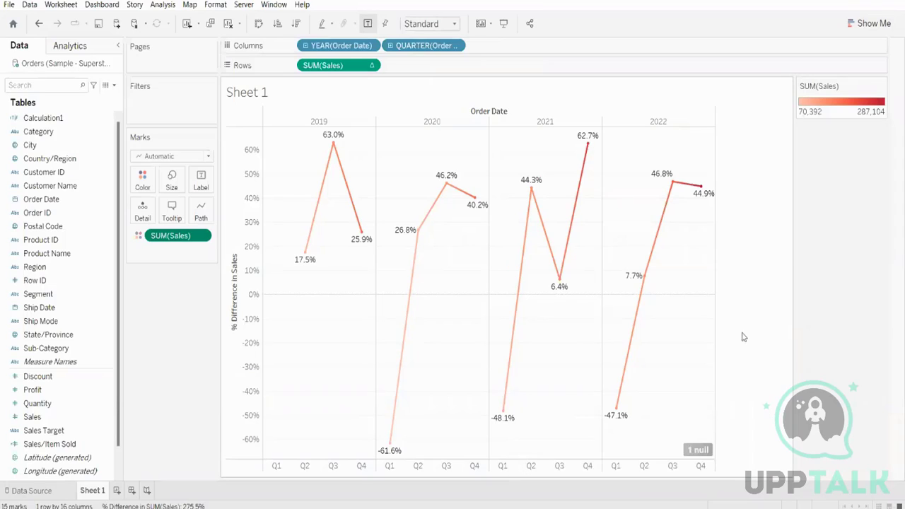
mouse_move(588, 145)
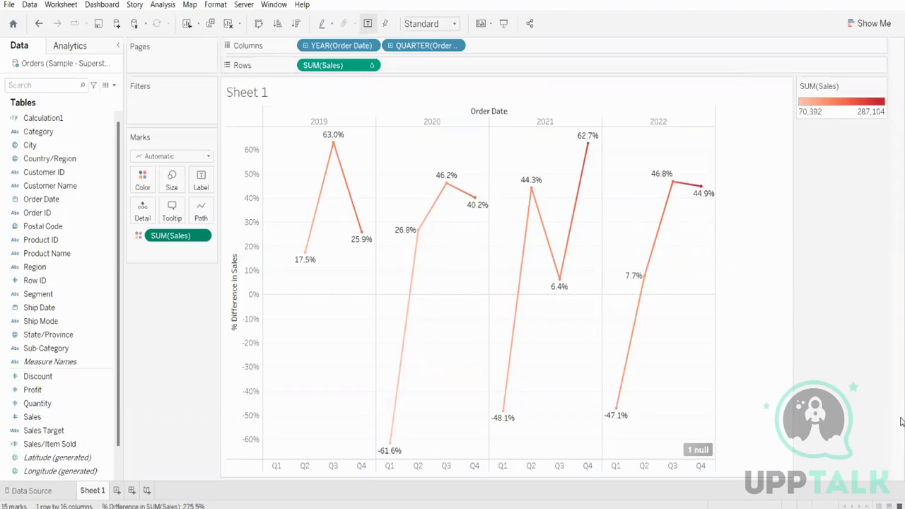
mouse_move(398, 393)
mouse_move(697, 189)
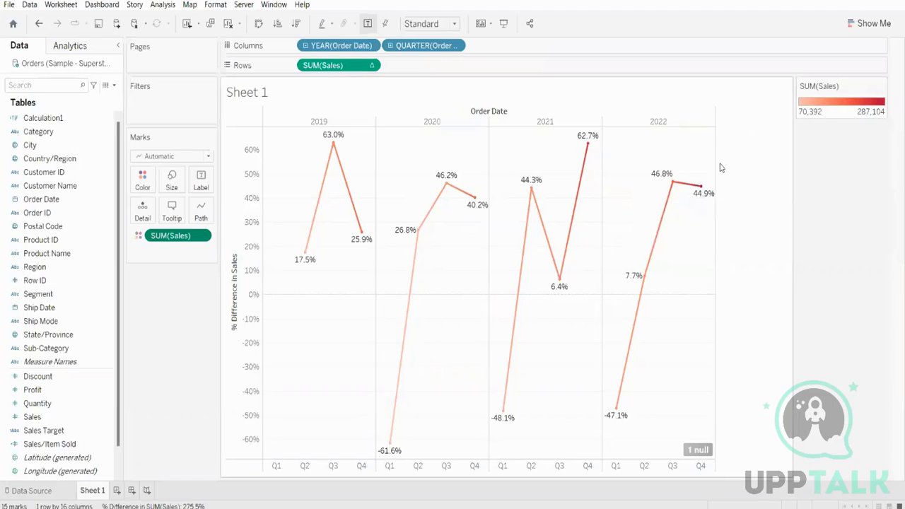
mouse_move(455, 181)
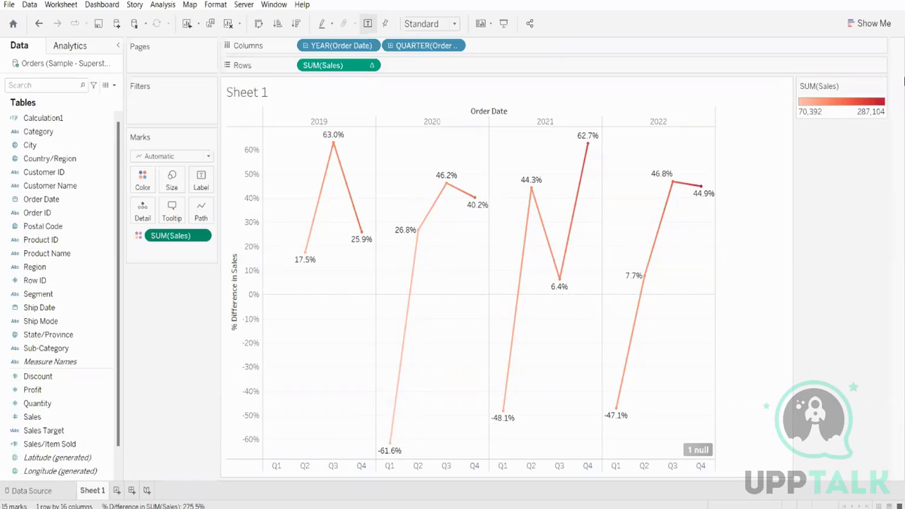
Clear the worksheet of all fields
left_click(228, 23)
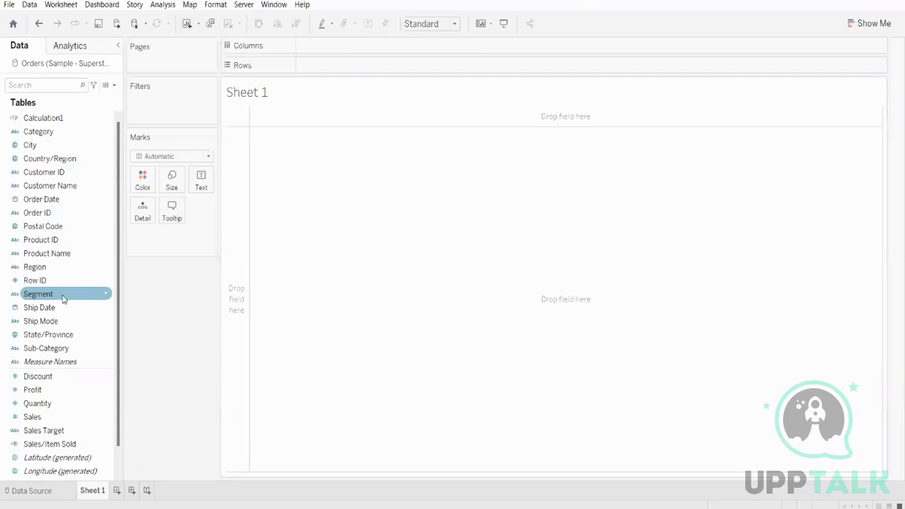
left_click_drag(62, 296, 399, 52)
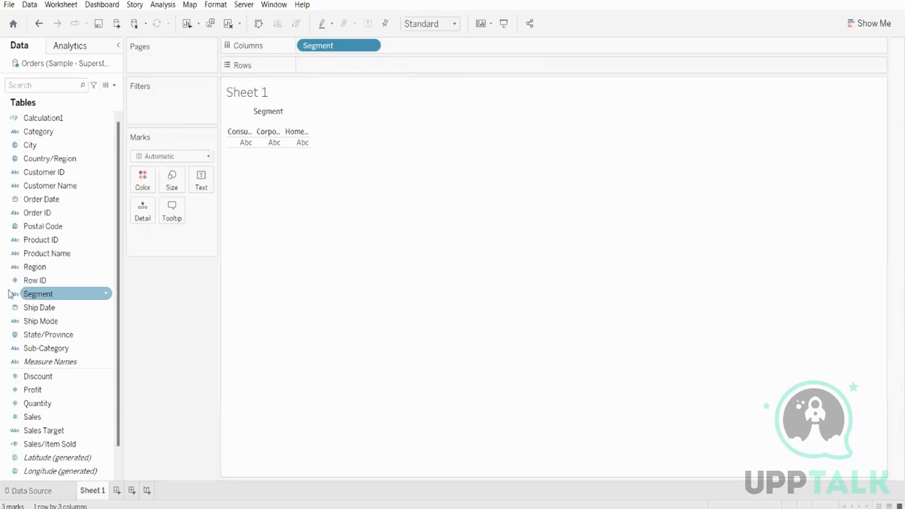
left_click_drag(60, 269, 478, 50)
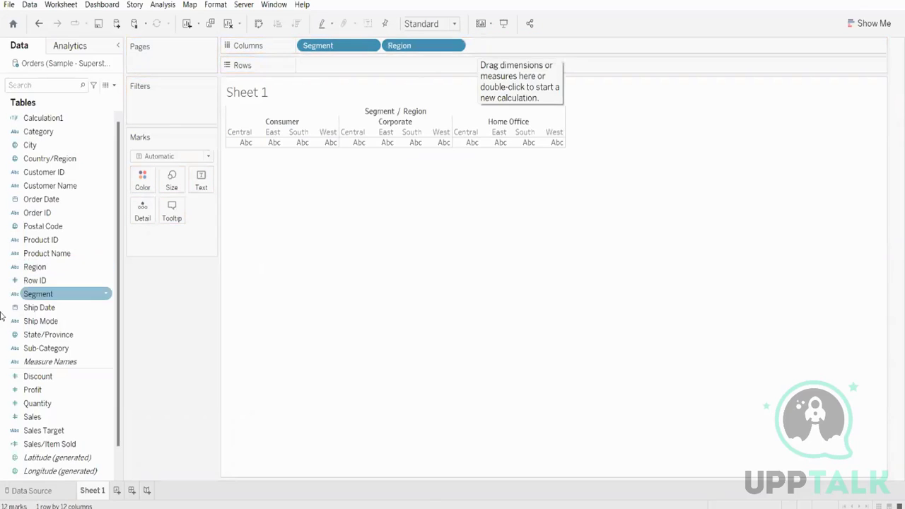
left_click_drag(37, 375, 212, 219)
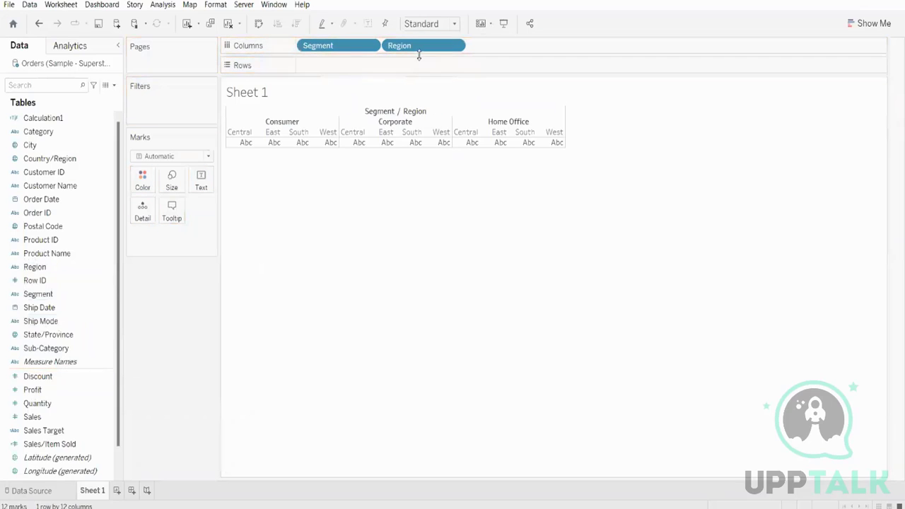
left_click_drag(416, 47, 25, 201)
left_click_drag(332, 45, 21, 145)
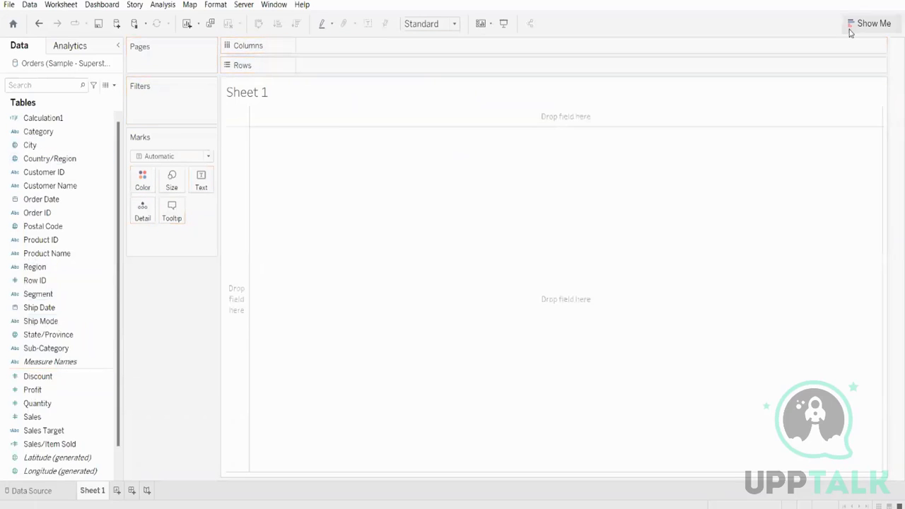
Show the chart type suggestions and place Segment and Region, in that order, on the columns
left_click(869, 23)
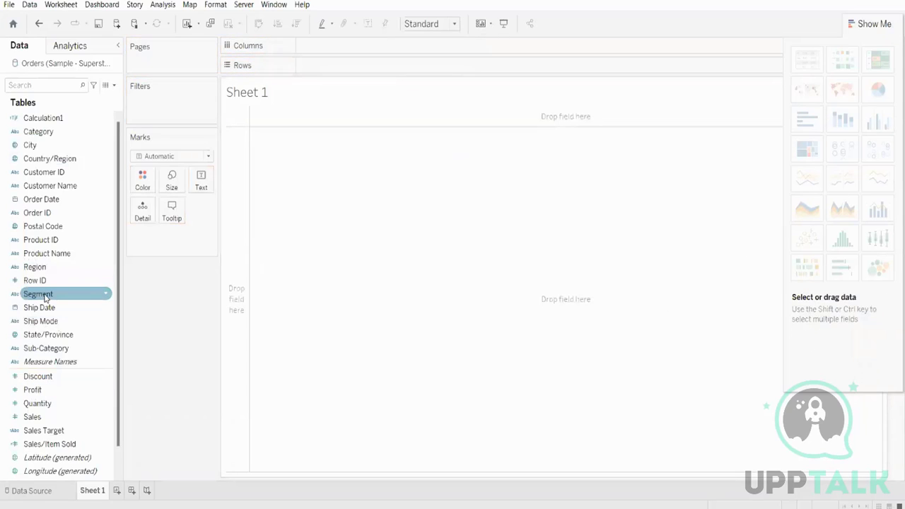
left_click_drag(44, 298, 325, 48)
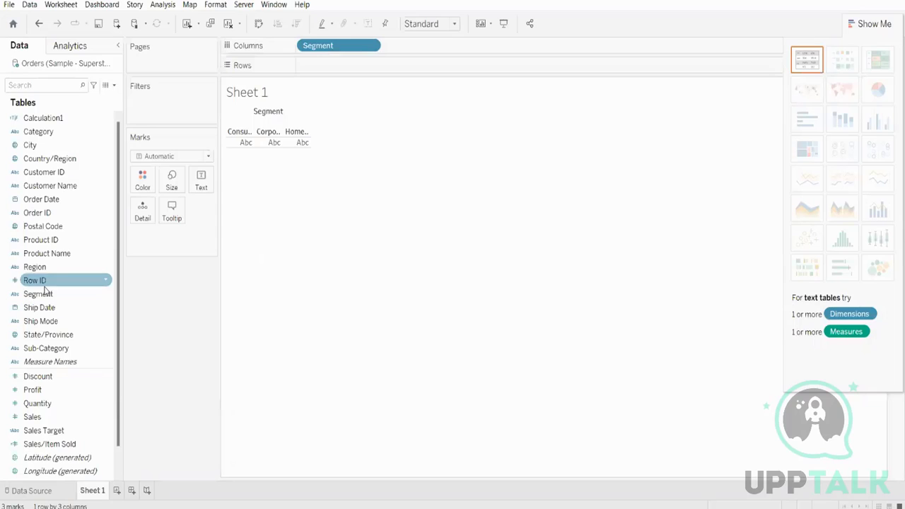
left_click_drag(45, 273, 496, 45)
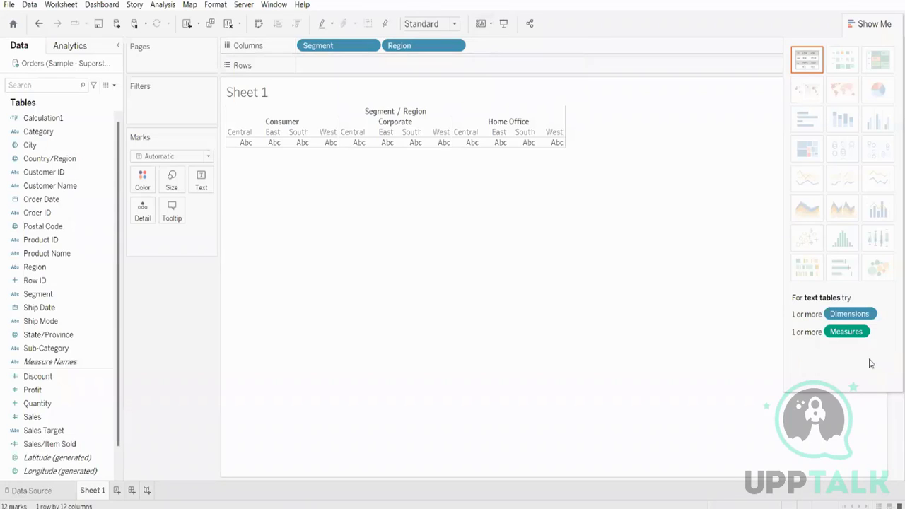
mouse_move(840, 269)
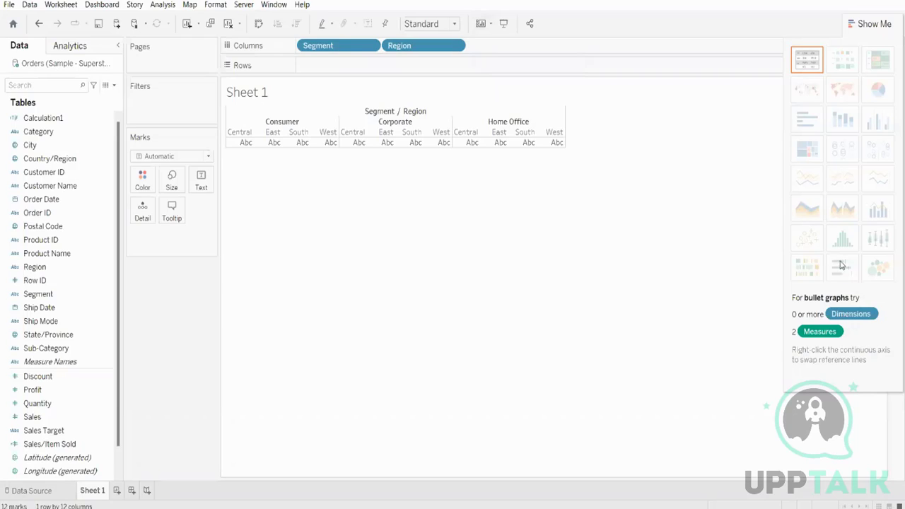
mouse_move(831, 118)
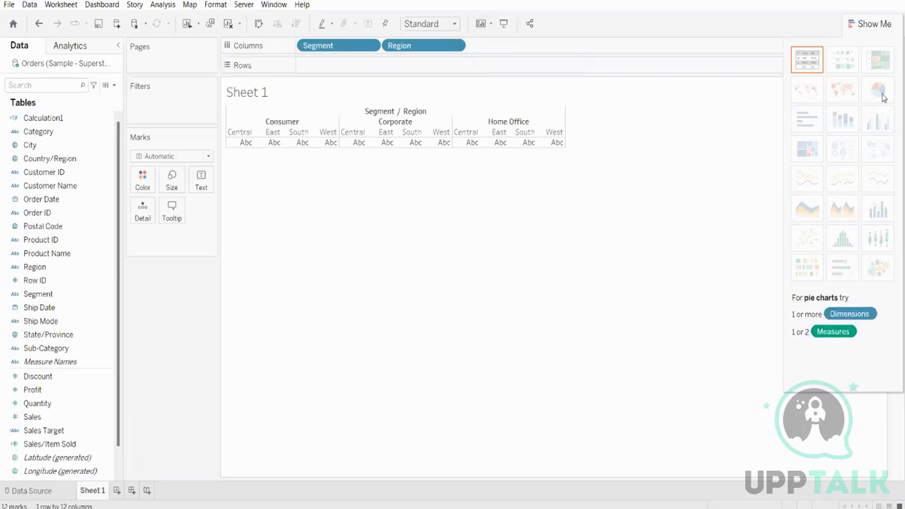
mouse_move(880, 62)
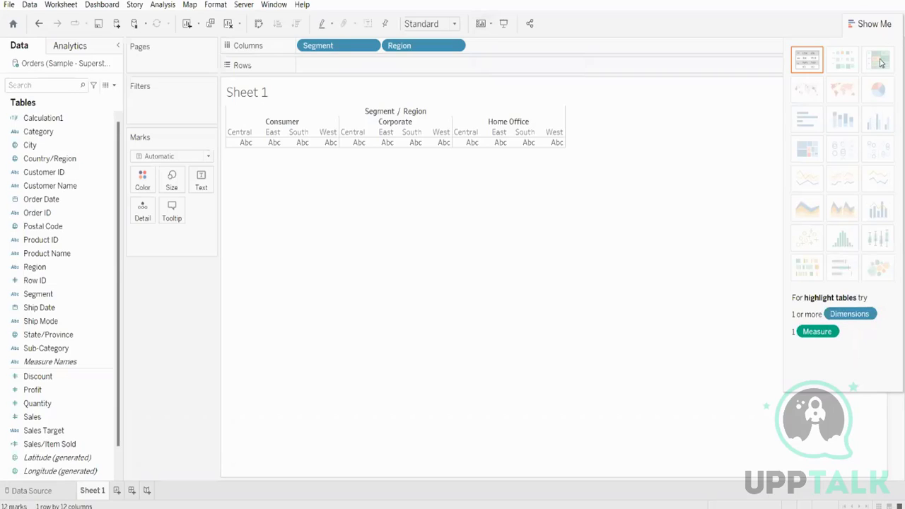
mouse_move(873, 242)
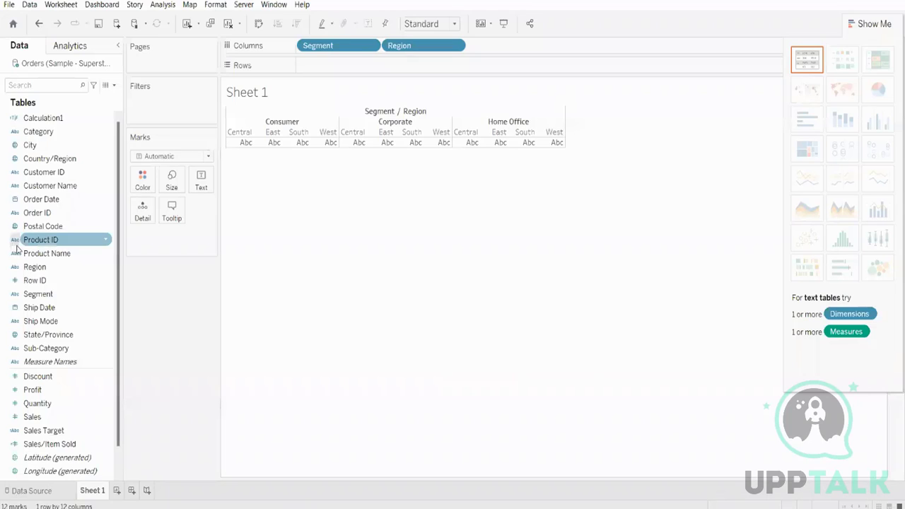
Add Discount as a sum to the rows, charting it by Segment and Region
left_click_drag(36, 376, 338, 70)
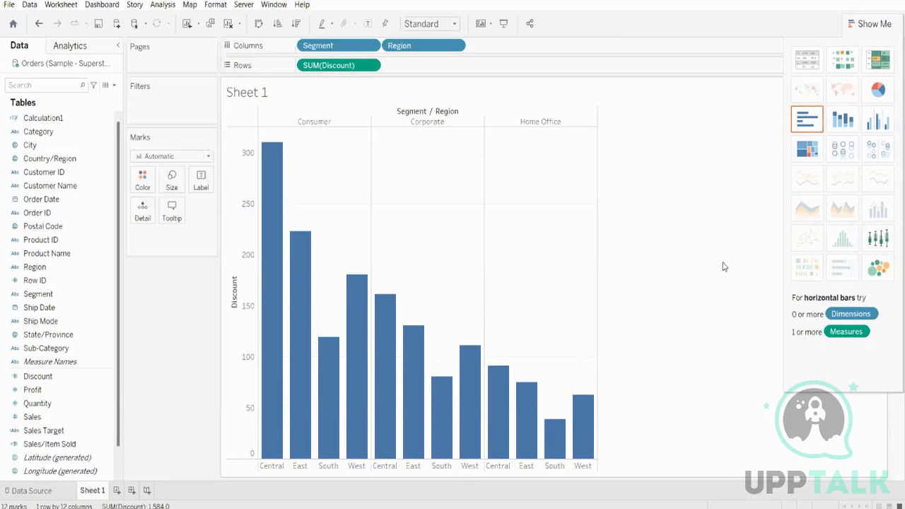
left_click_drag(328, 70, 311, 14)
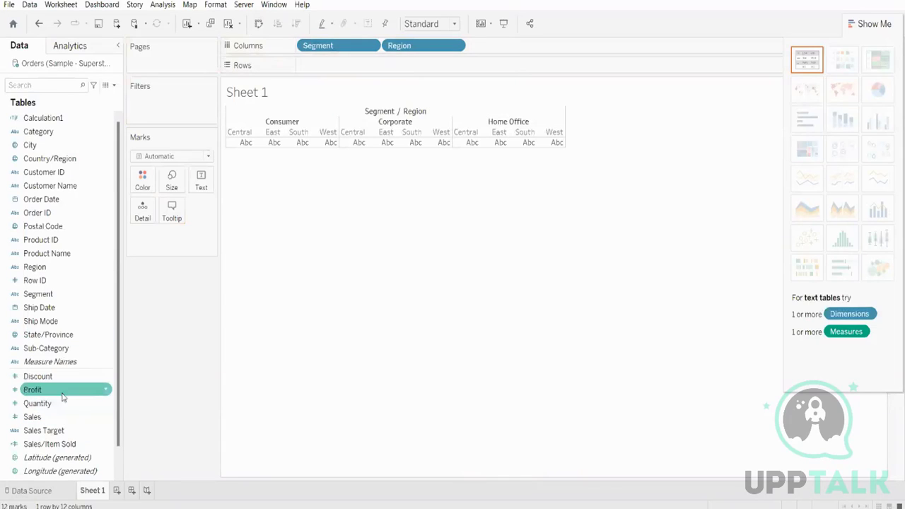
left_click_drag(56, 377, 469, 70)
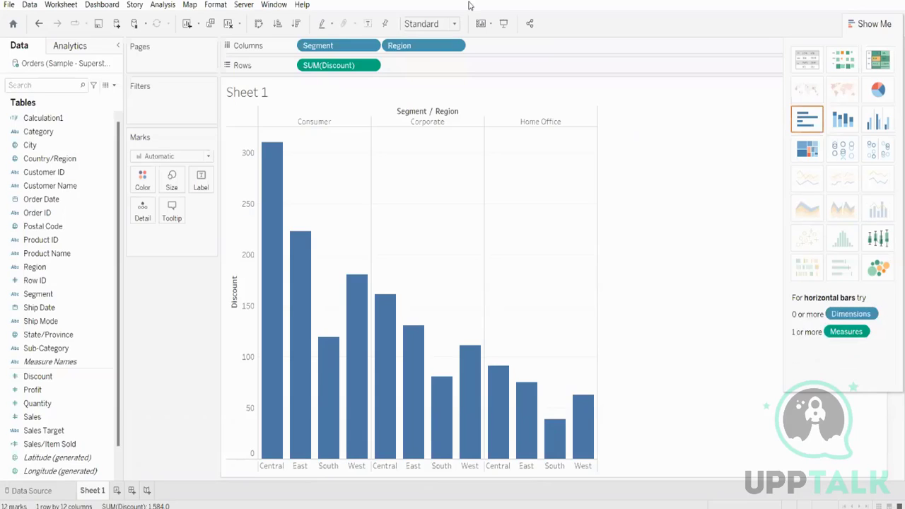
left_click(407, 45)
key("Delete")
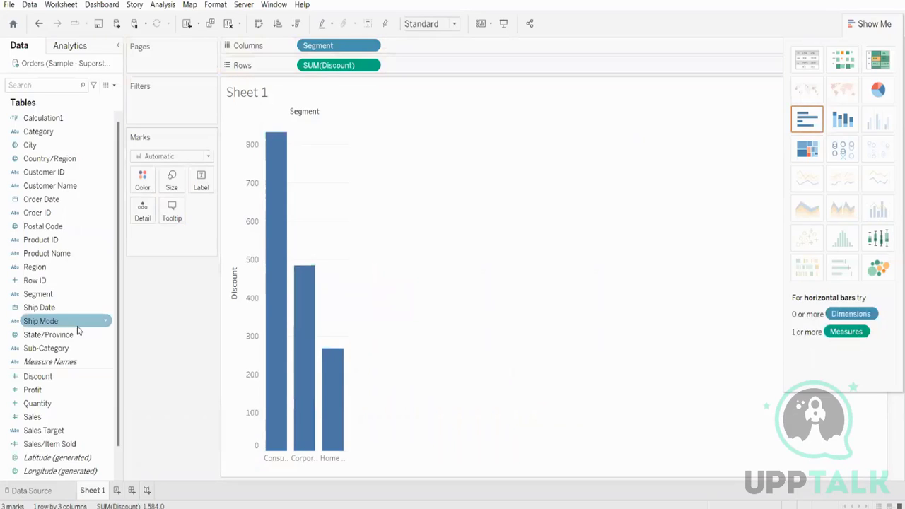
key("ctrl+z")
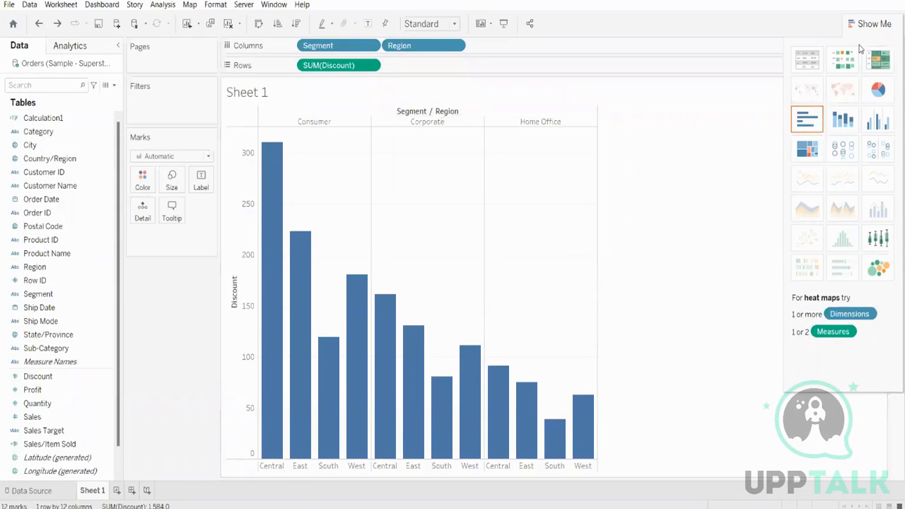
Convert the discount bar chart to a box-and-whisker plot and inspect the Consumer box's summary values
left_click(876, 239)
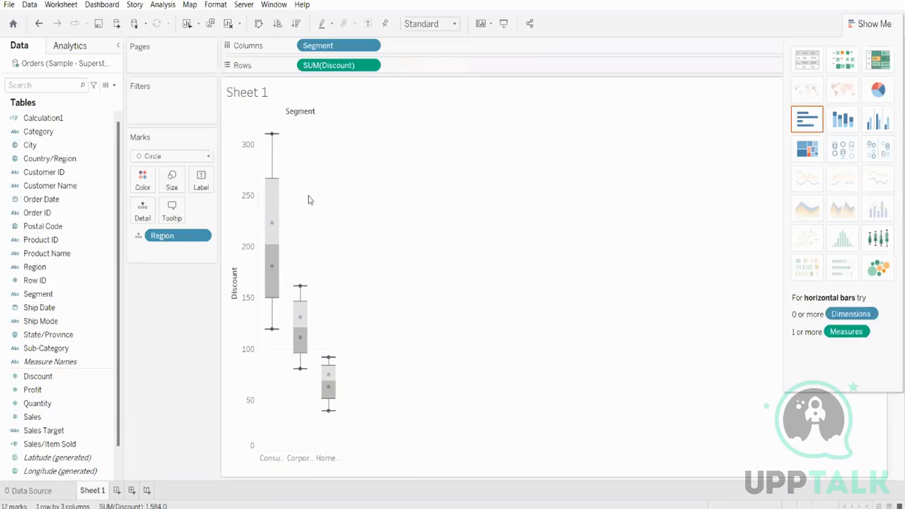
mouse_move(271, 209)
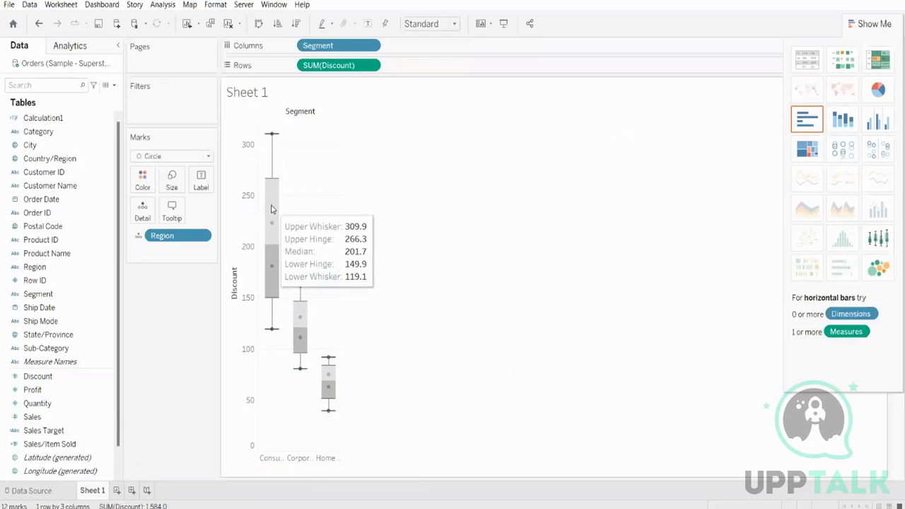